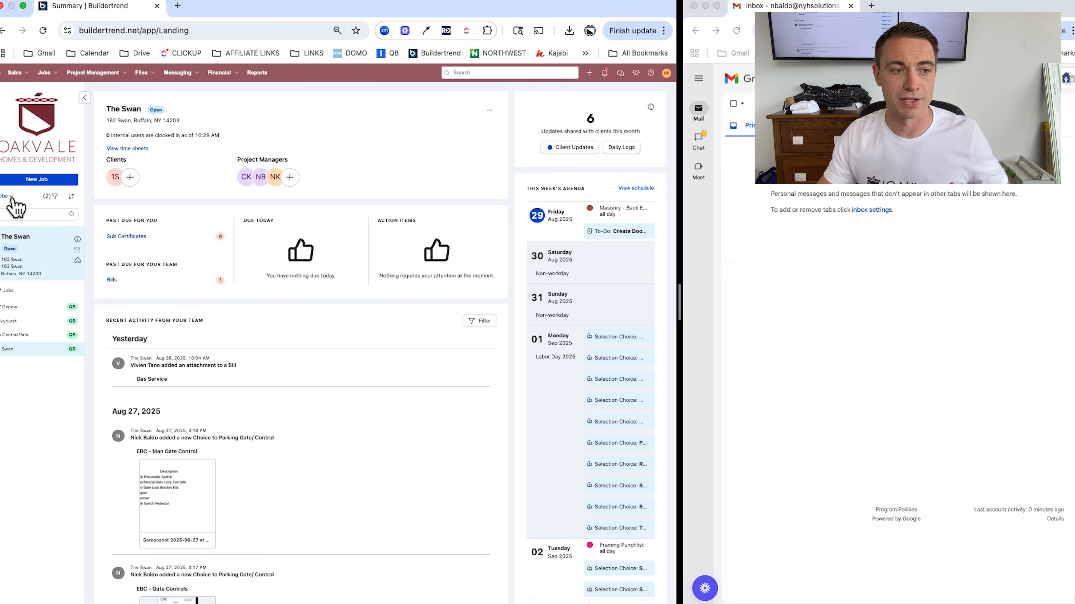
Switch the sidebar to Templates and open the New Project Template
left_click(11, 197)
left_click(17, 225)
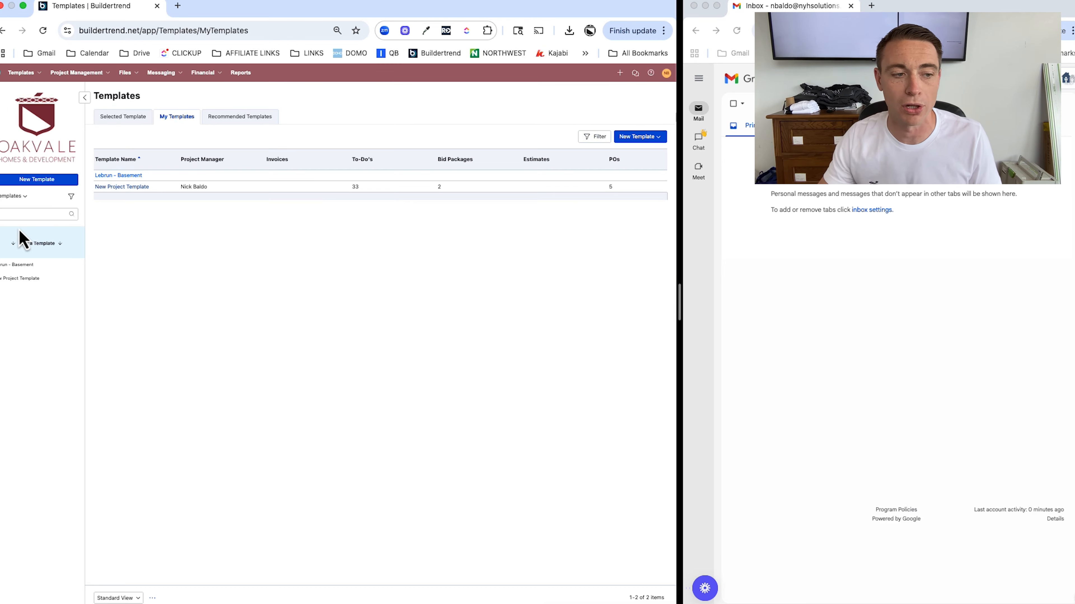
left_click(31, 279)
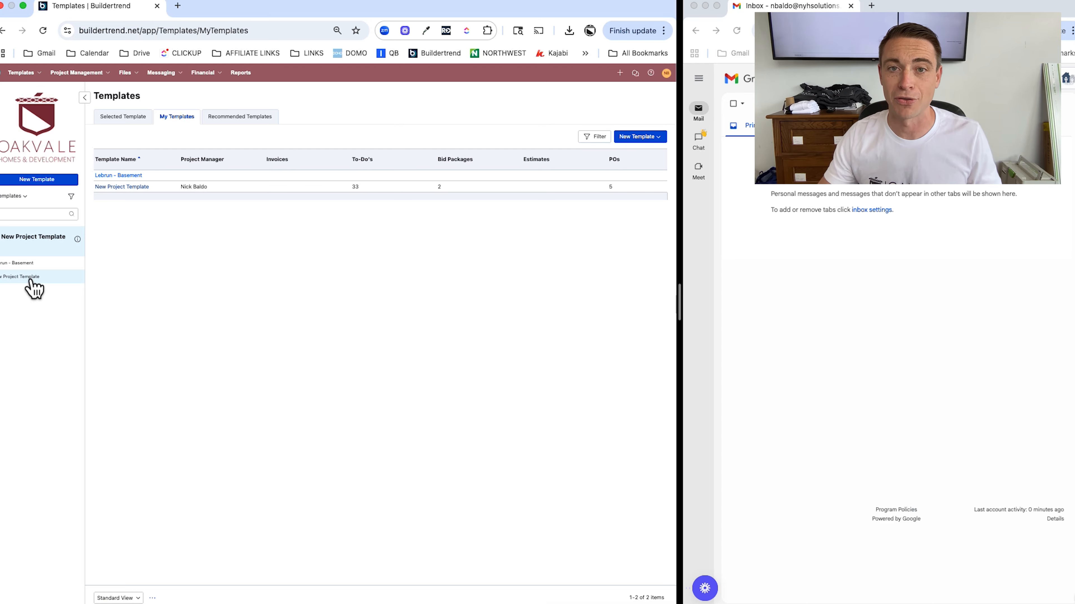
View the template's schedule as a Gantt timeline, then its To-Do's list
left_click(73, 78)
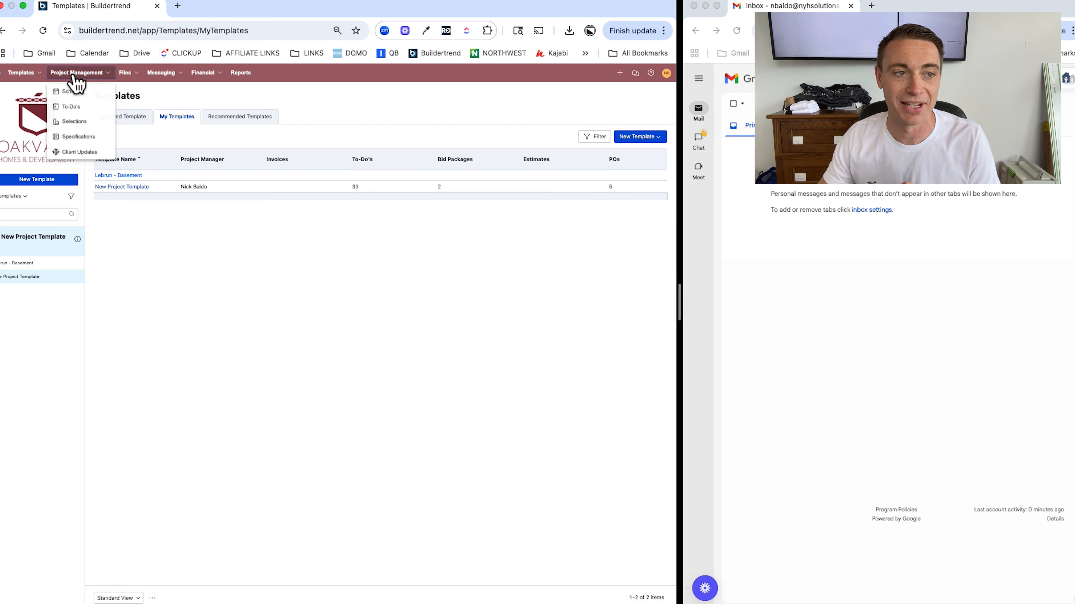
left_click(79, 94)
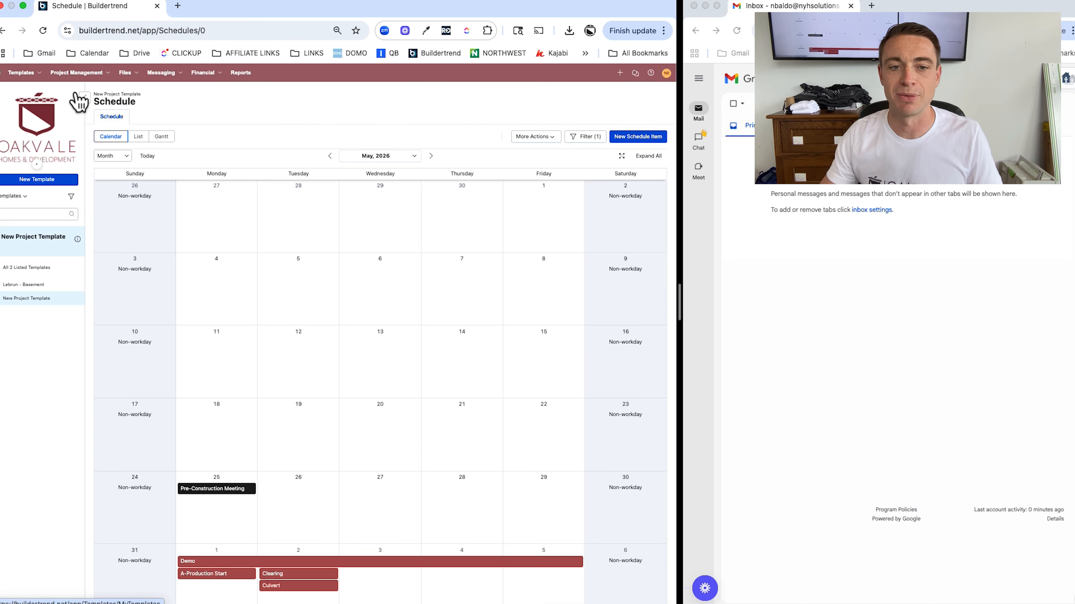
left_click(156, 138)
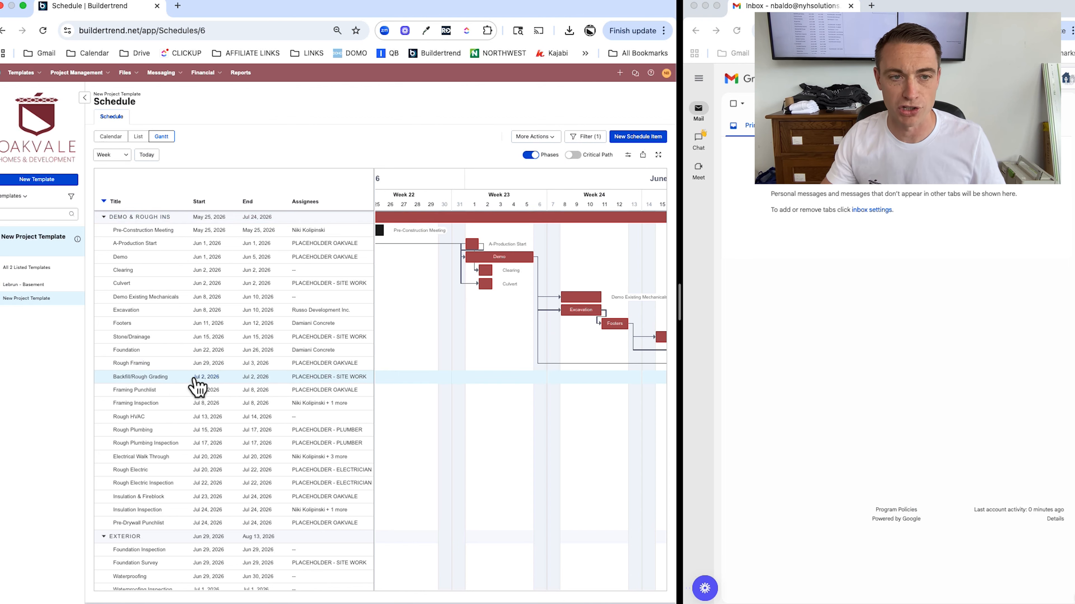
left_click(76, 73)
left_click(71, 106)
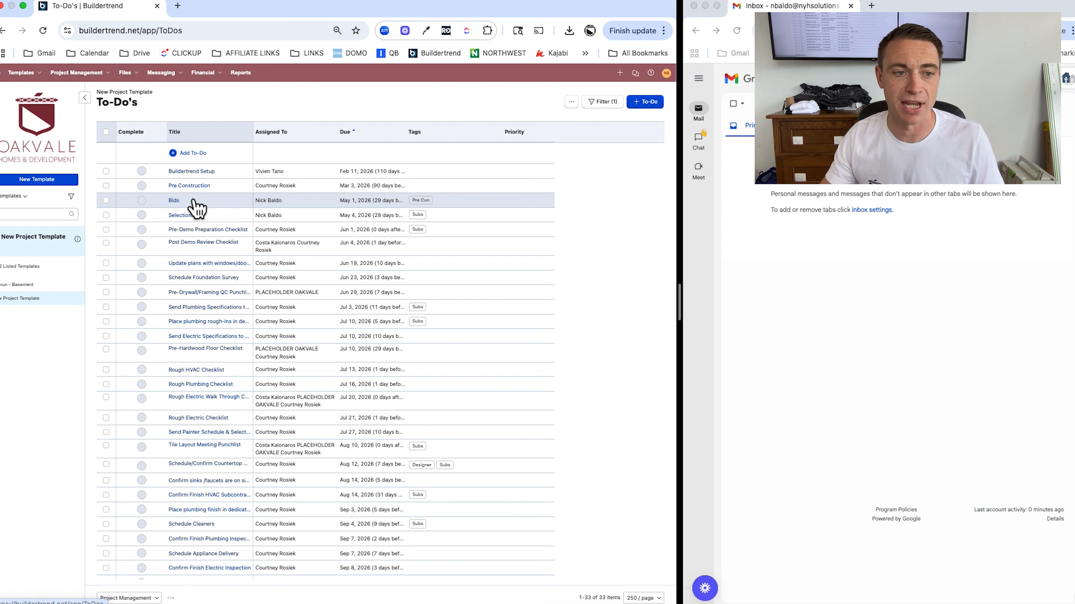
Inspect the Bids to-do and its Lucidchart process chart, then show the template's Documents folders
left_click(175, 202)
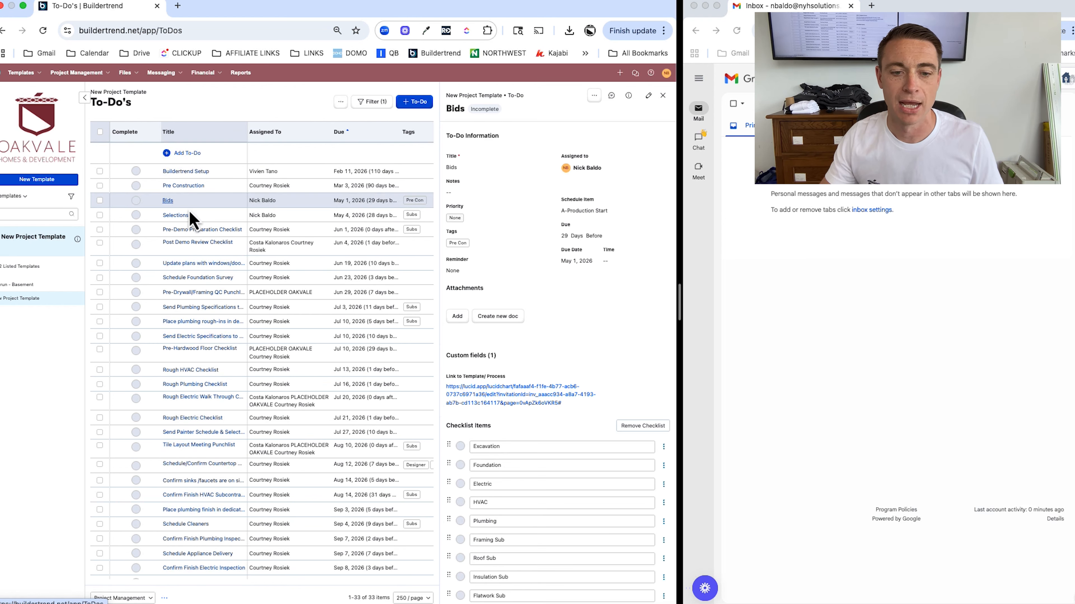
left_click(547, 400)
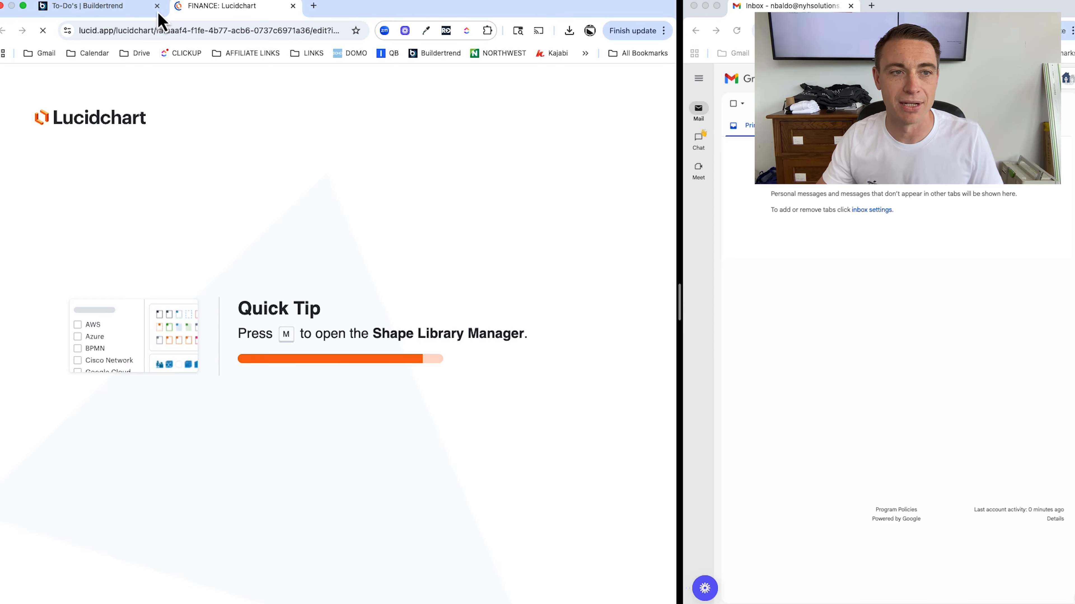
left_click(127, 7)
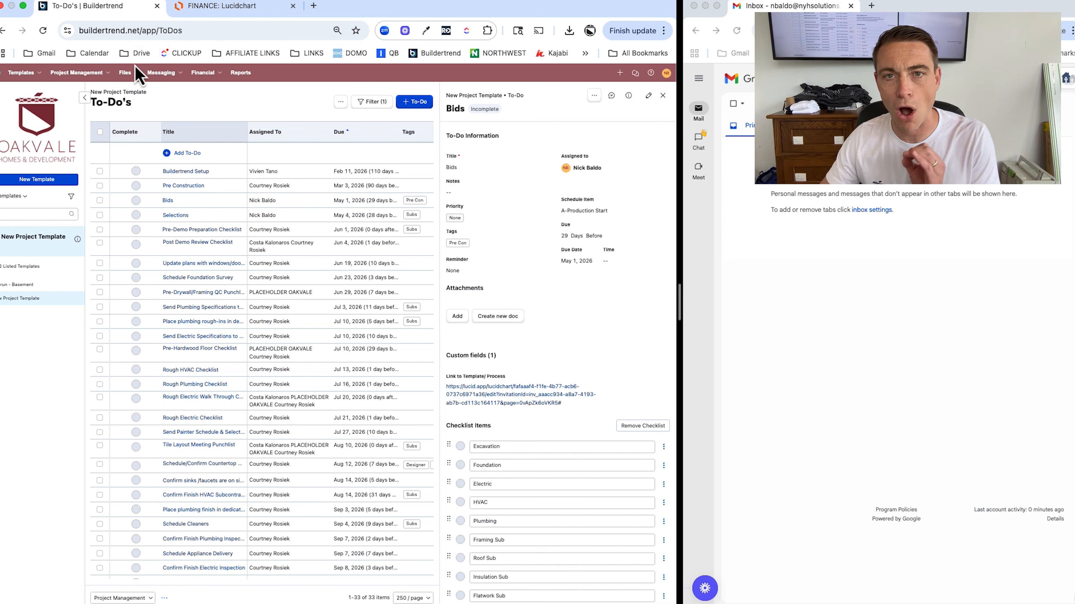
left_click(138, 79)
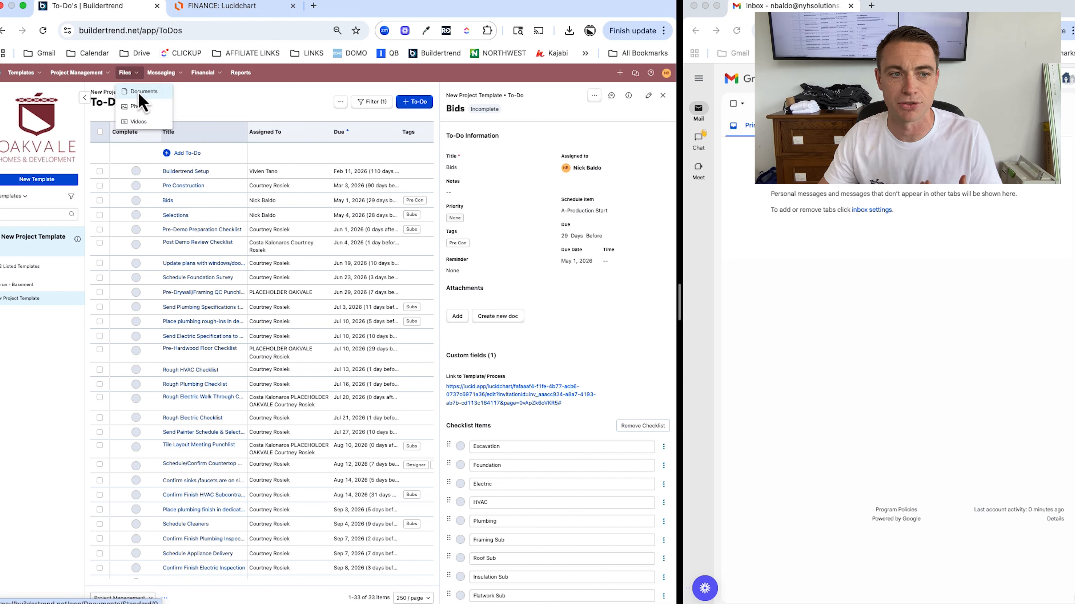
left_click(140, 93)
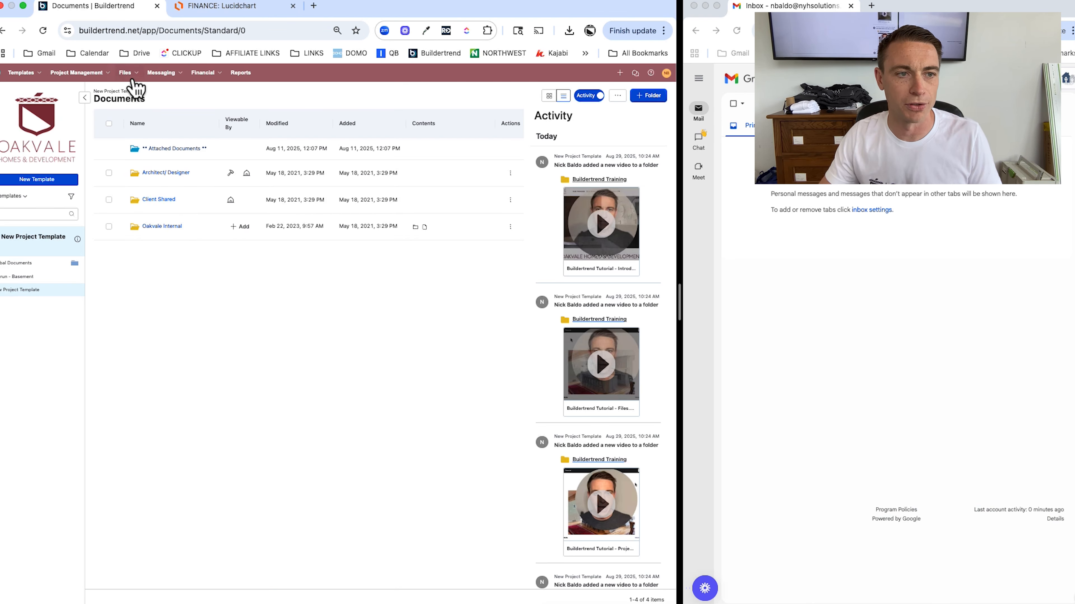
Browse the Buildertrend Training video folder, then open the template's Selections list
left_click(125, 73)
left_click(138, 122)
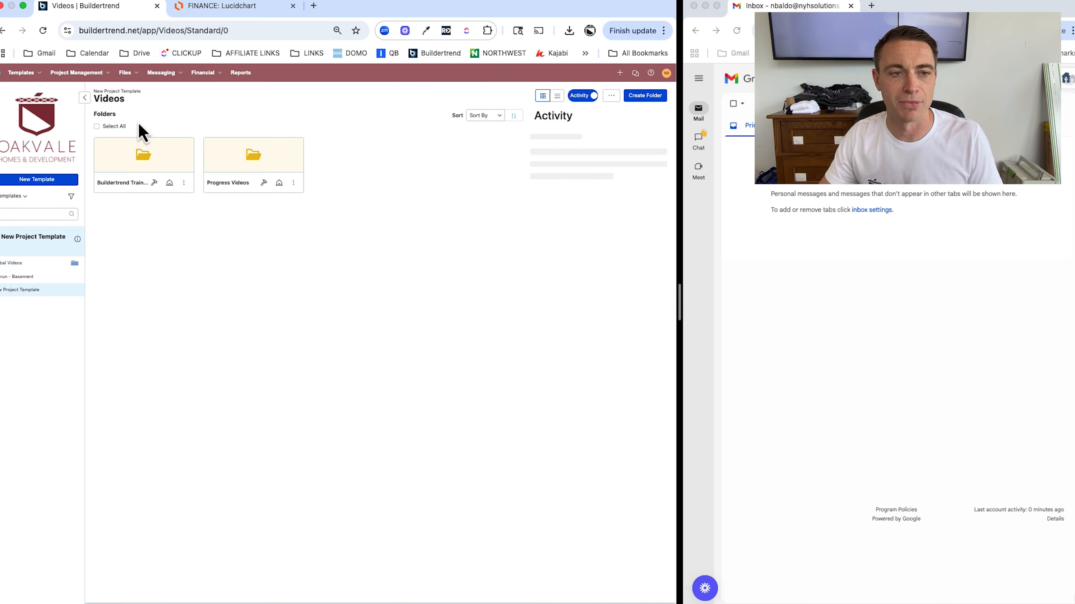
left_click(132, 193)
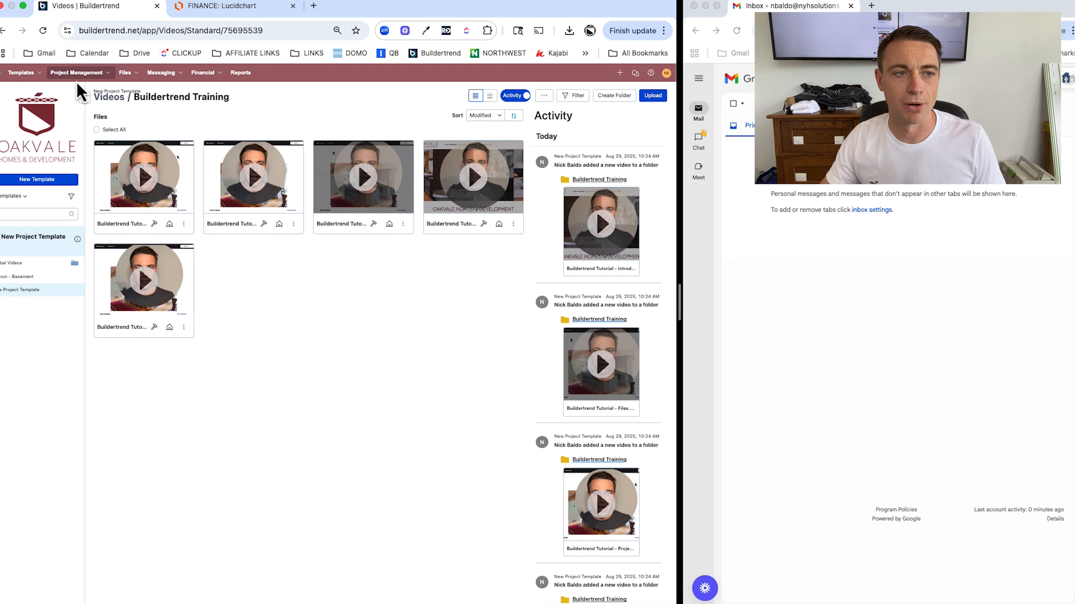
left_click(78, 72)
left_click(83, 124)
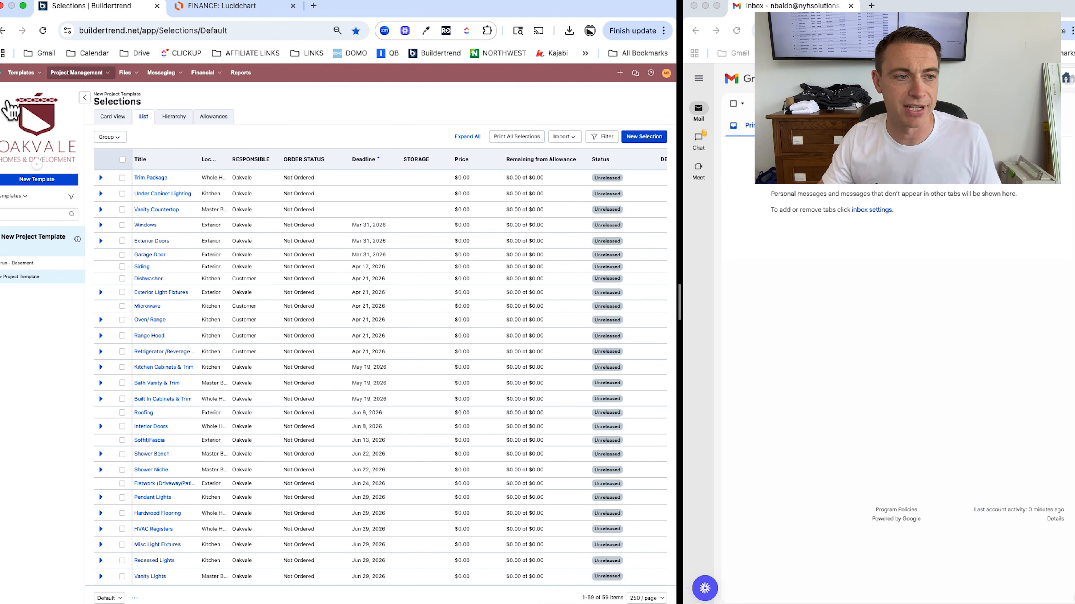
Return to Jobs, apply the DEMO saved filter to list four jobs, and start a New Job
left_click(13, 196)
left_click(9, 213)
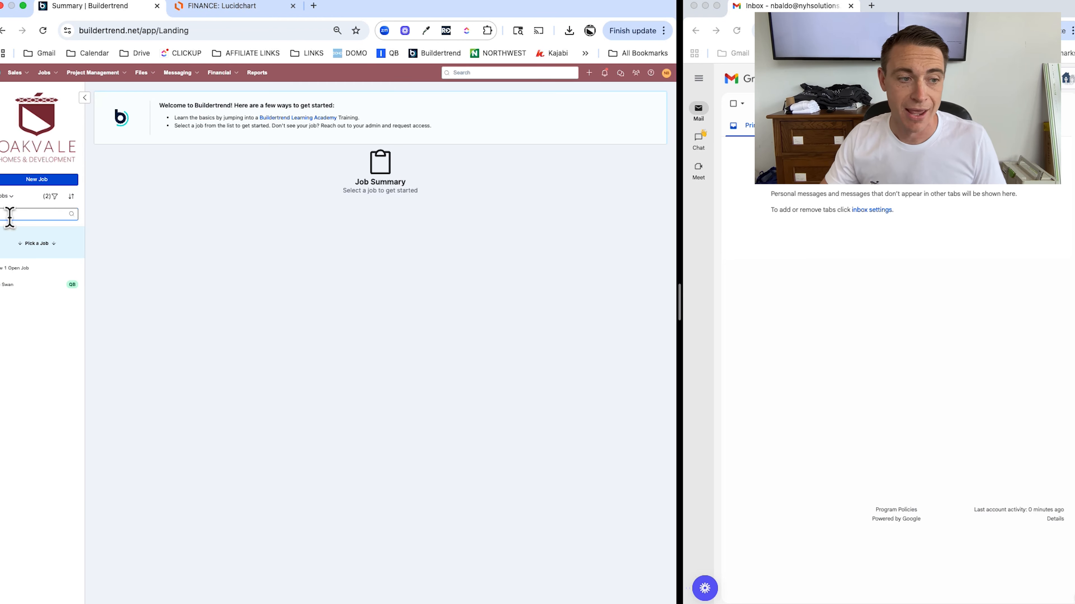
left_click(54, 197)
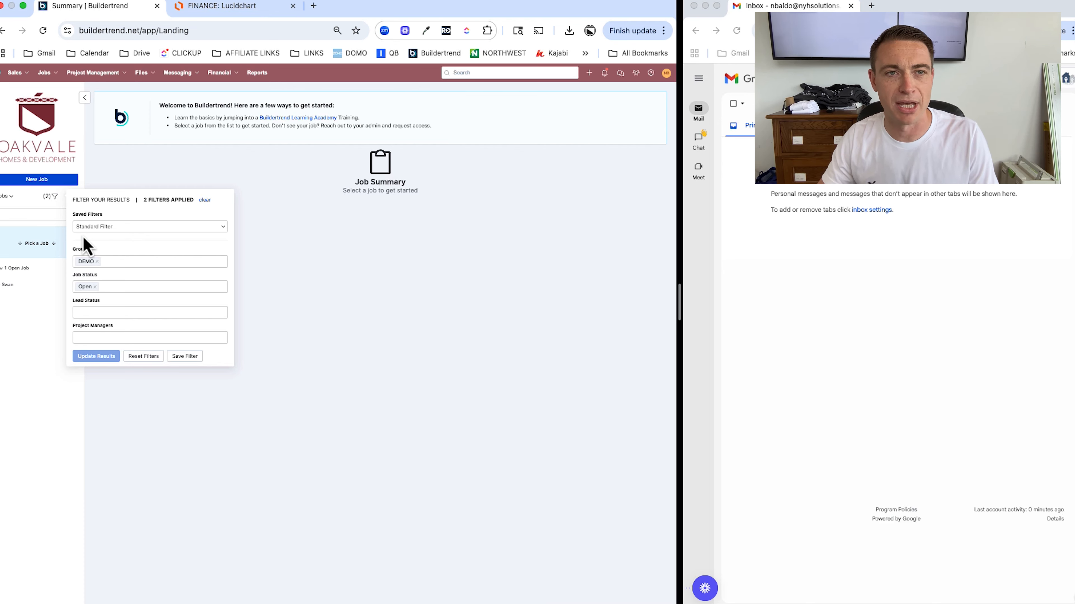
left_click(90, 228)
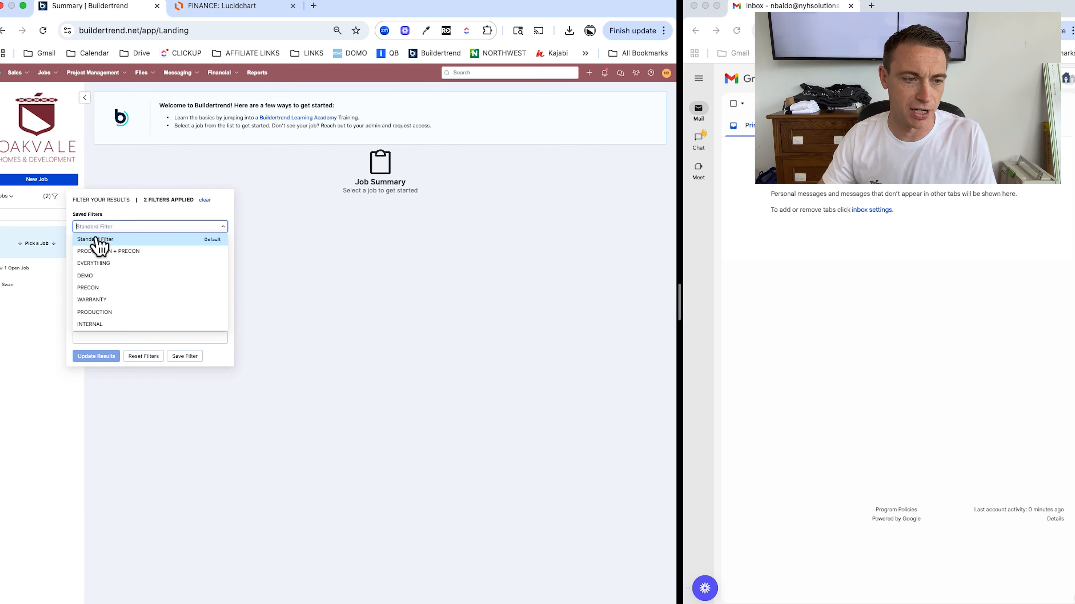
left_click(97, 288)
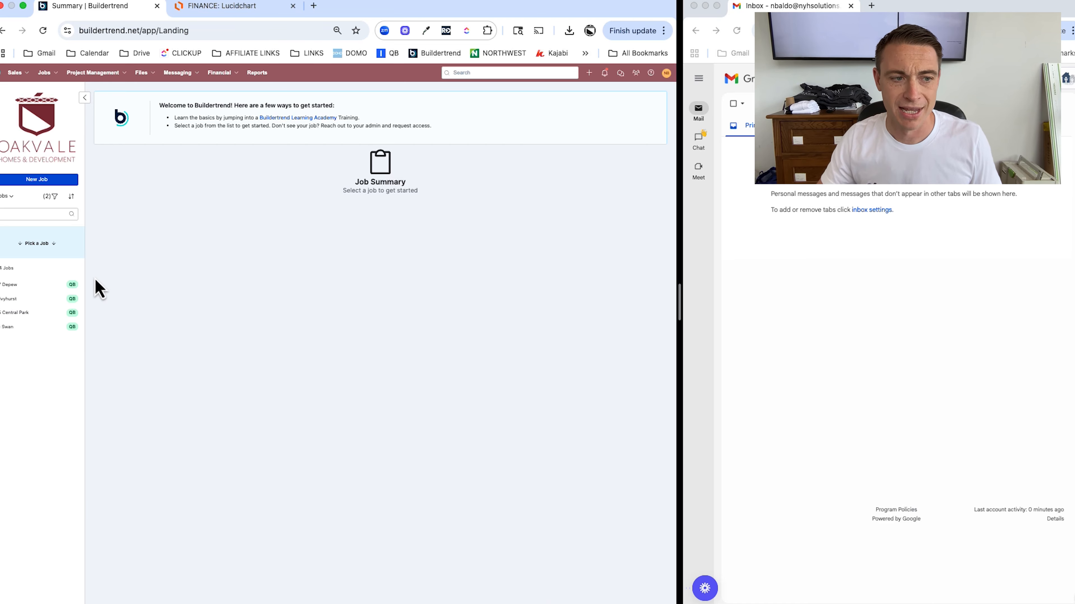
left_click(48, 181)
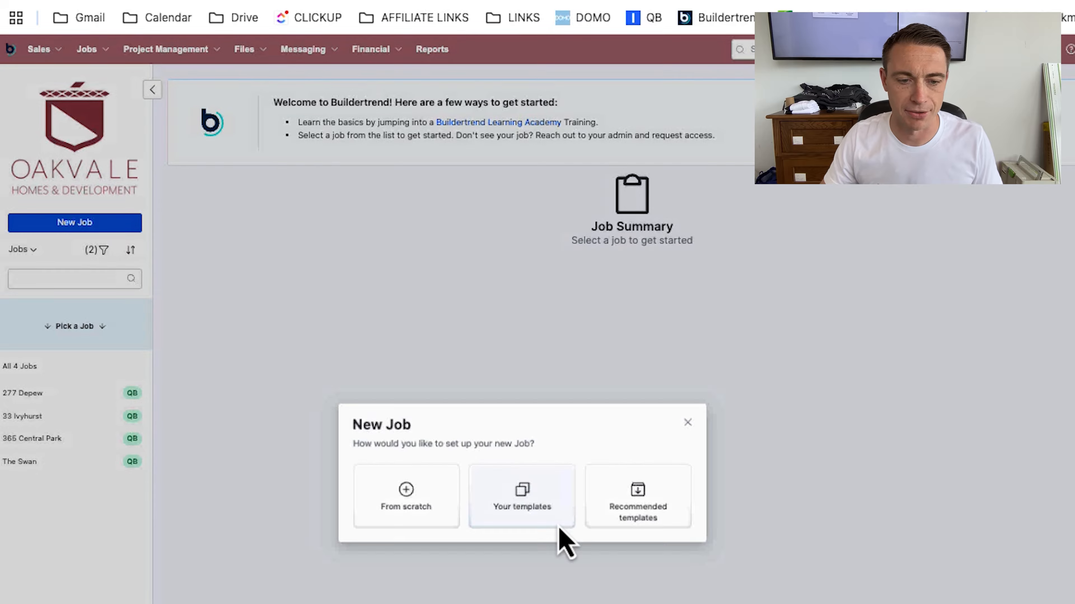
Create the new job from your templates and name it 'Morris'
left_click(564, 537)
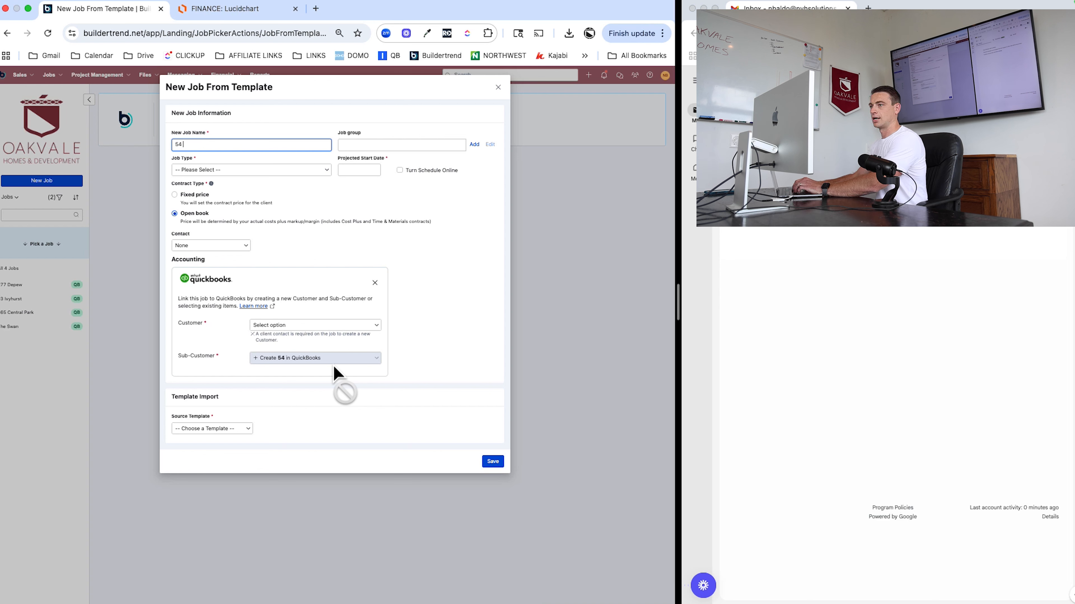
type("Morris")
key("Tab")
Put the job in the DEMO group, set type Kitchen, and leave QuickBooks unlinked
left_click(389, 143)
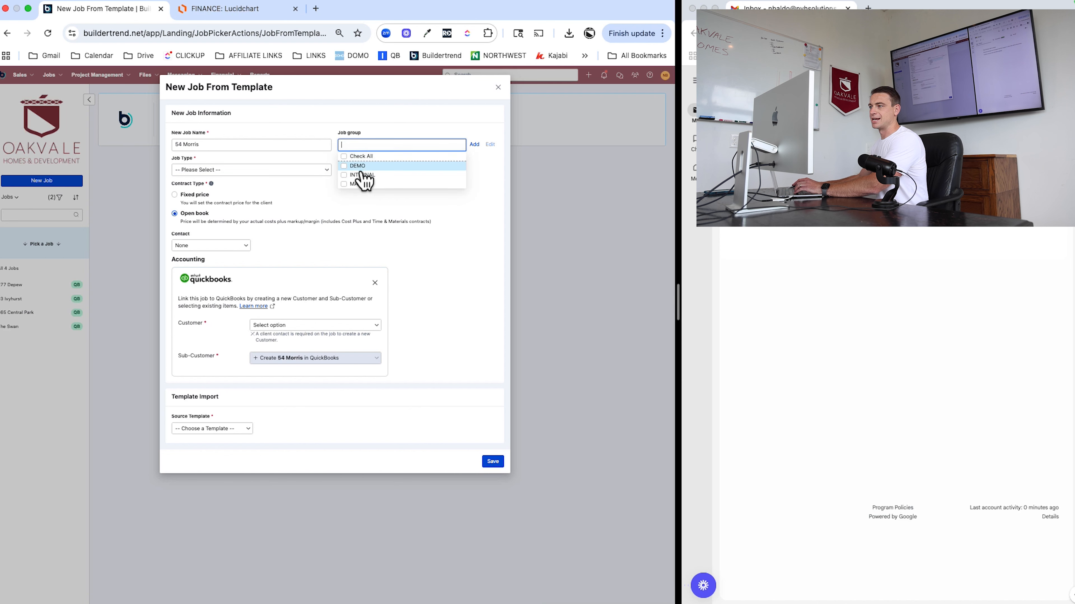
left_click(355, 166)
left_click(230, 169)
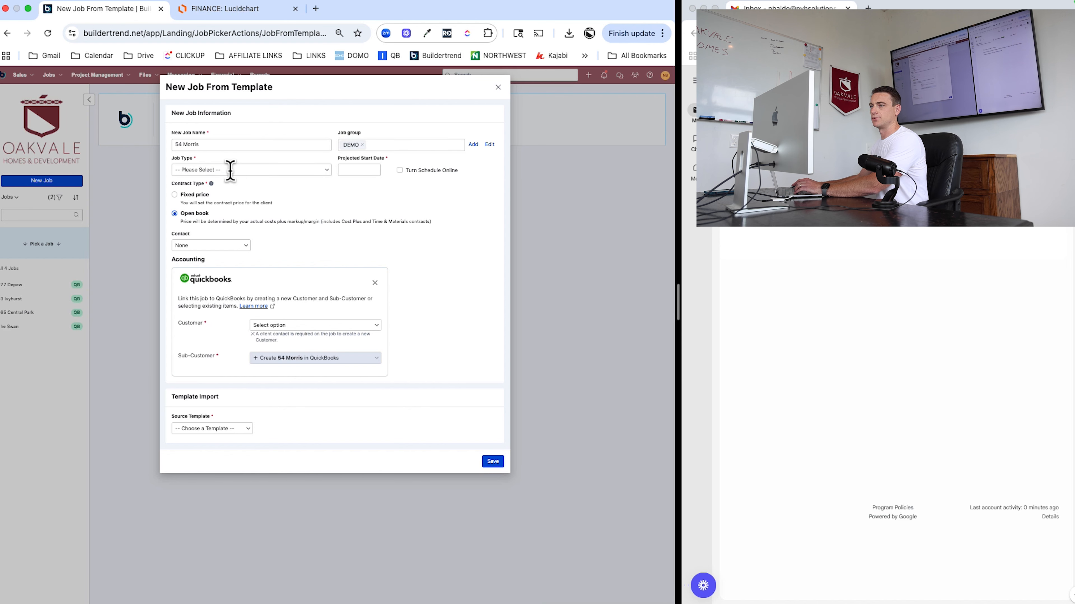
left_click(230, 171)
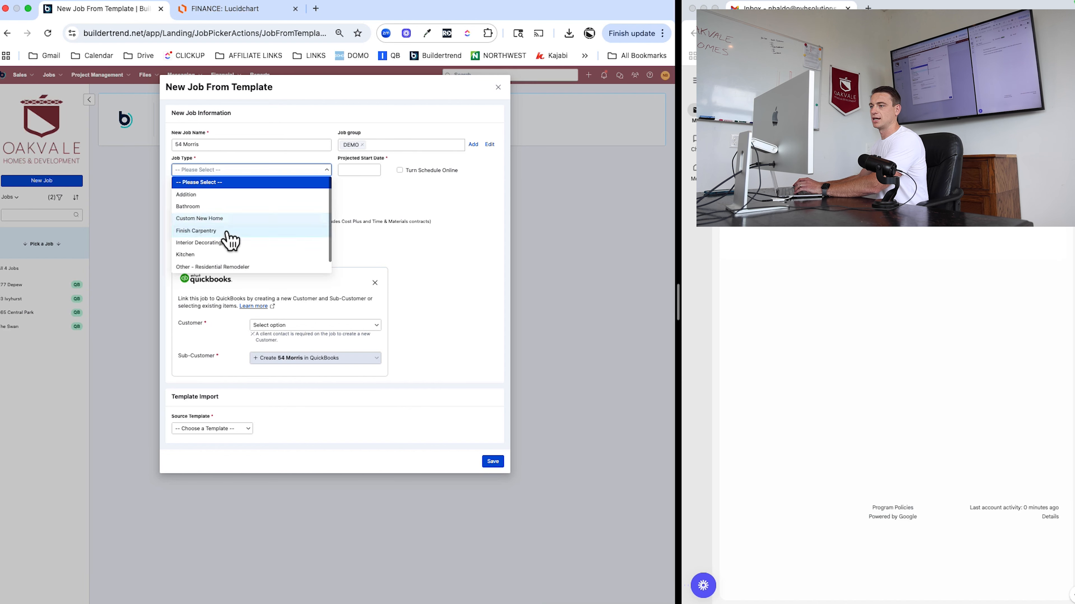
left_click(198, 255)
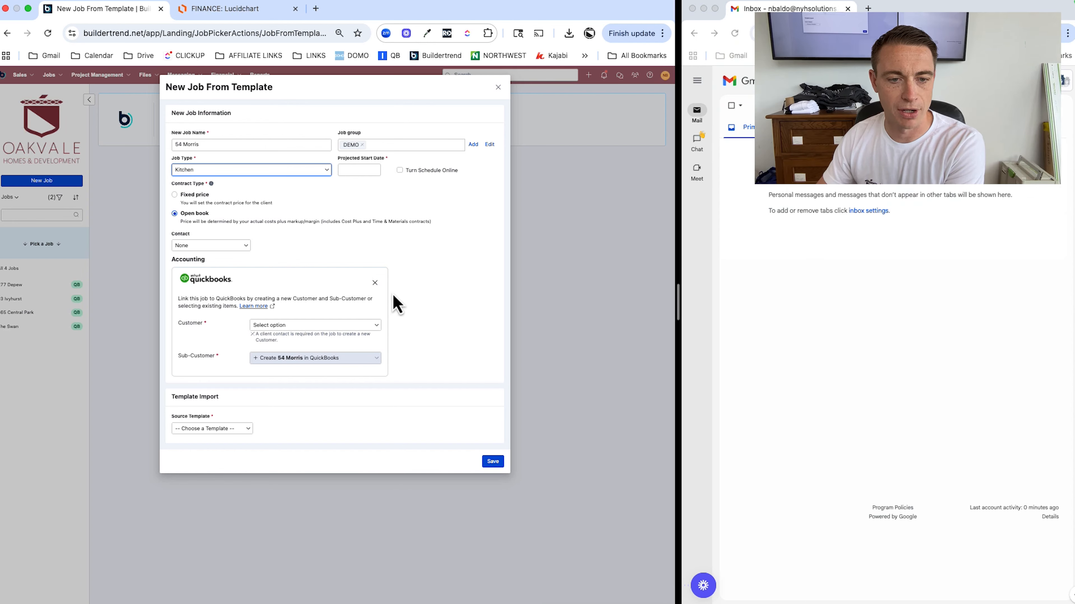
left_click(375, 283)
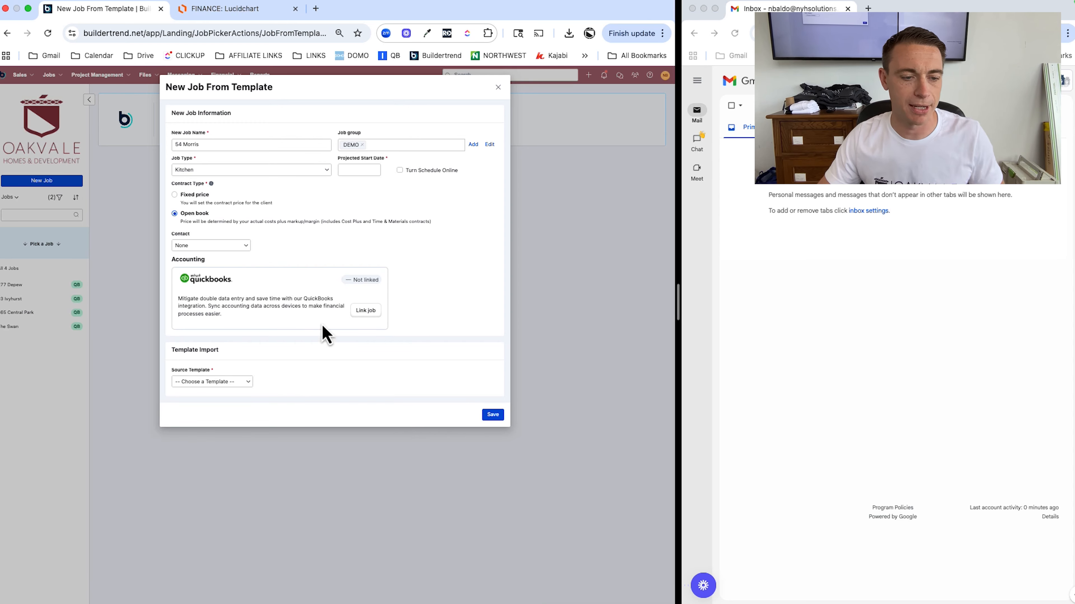
left_click(223, 382)
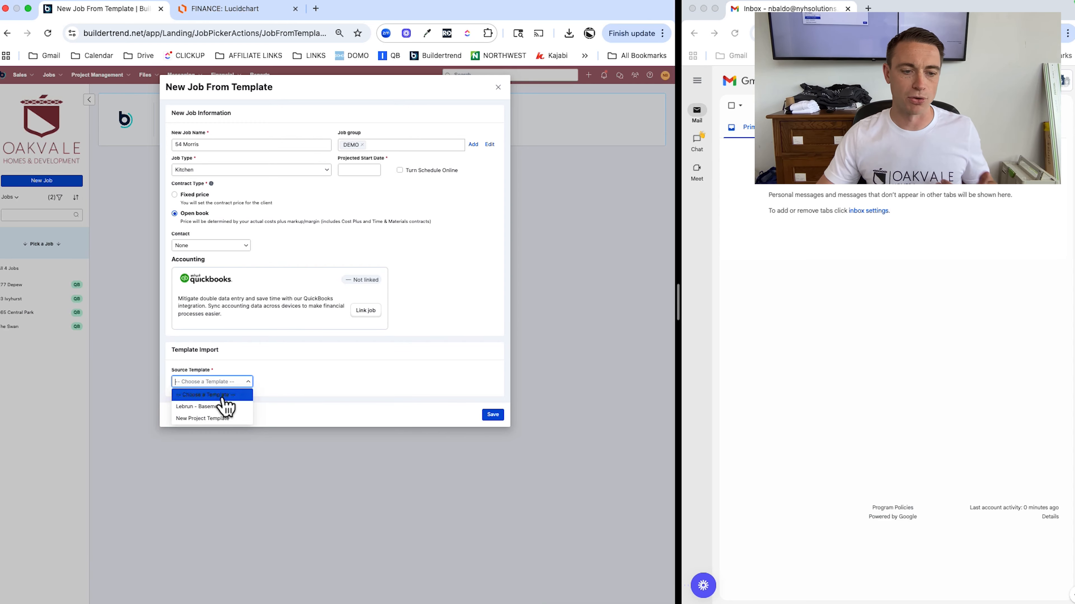
Use New Project Template as the source, set projected start Sep 1, 2025, and save the job
left_click(216, 419)
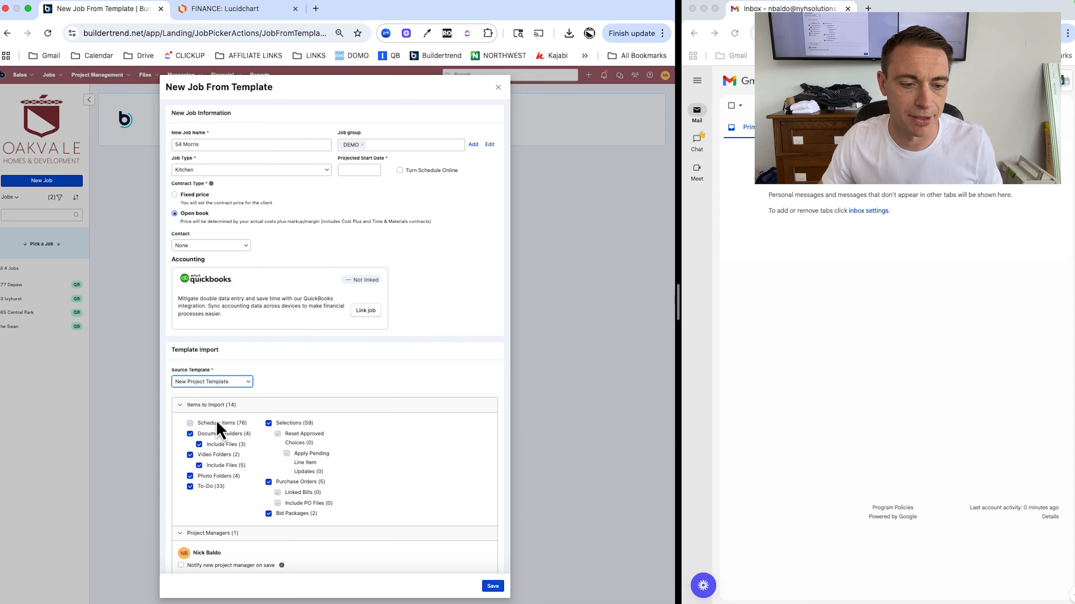
scroll(336, 360, "down", 5)
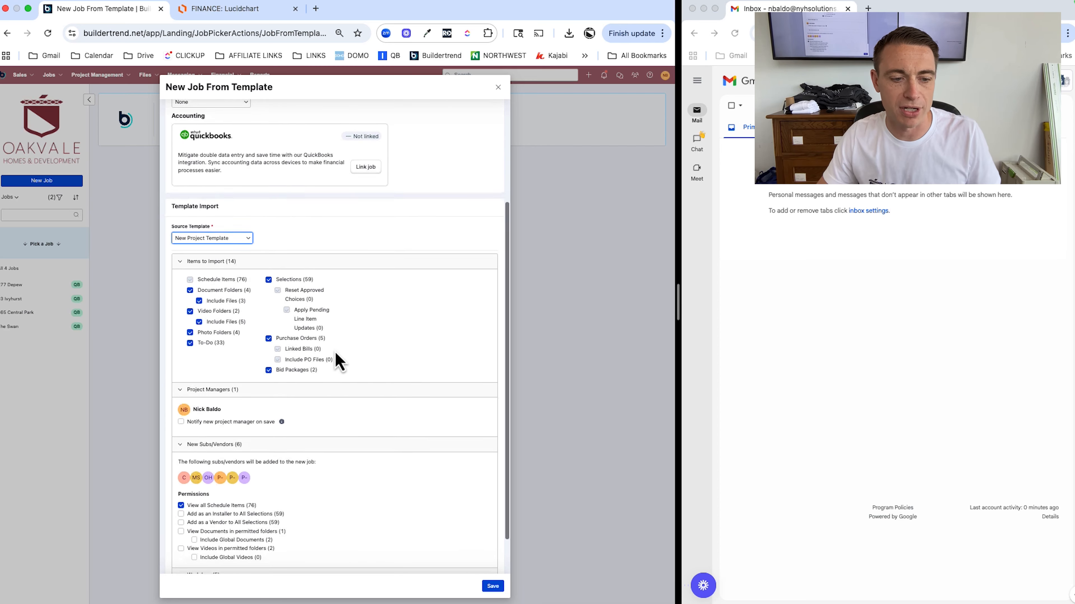
scroll(338, 362, "down", 2)
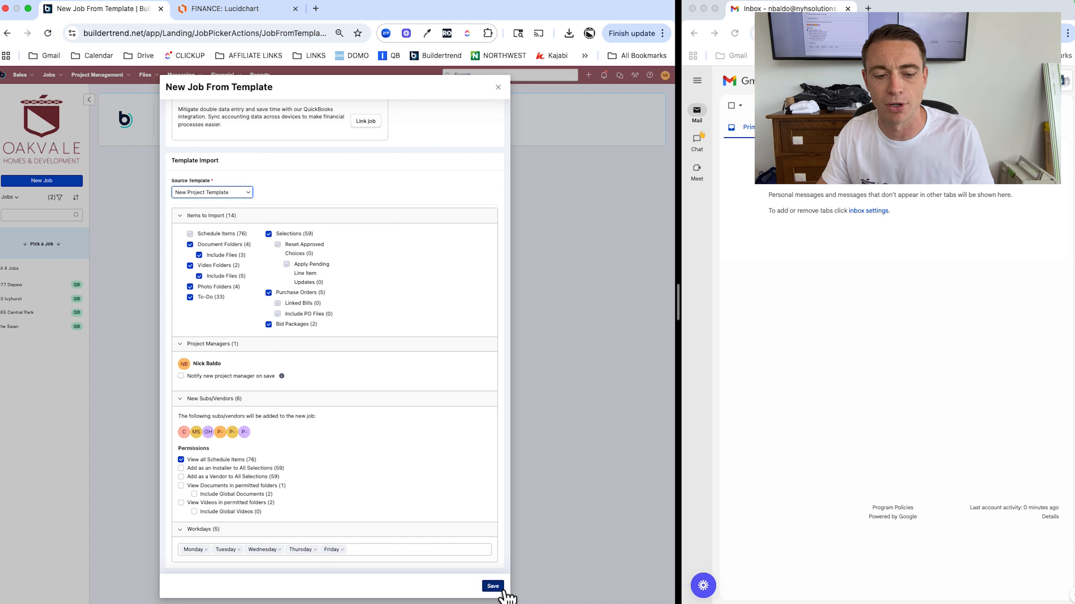
left_click(493, 587)
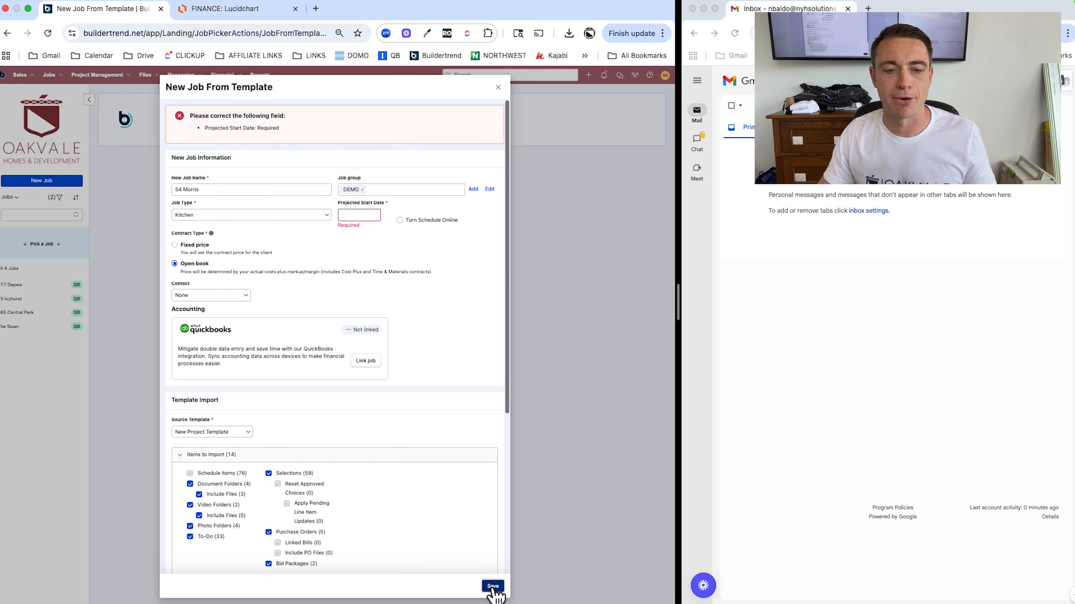
left_click(360, 215)
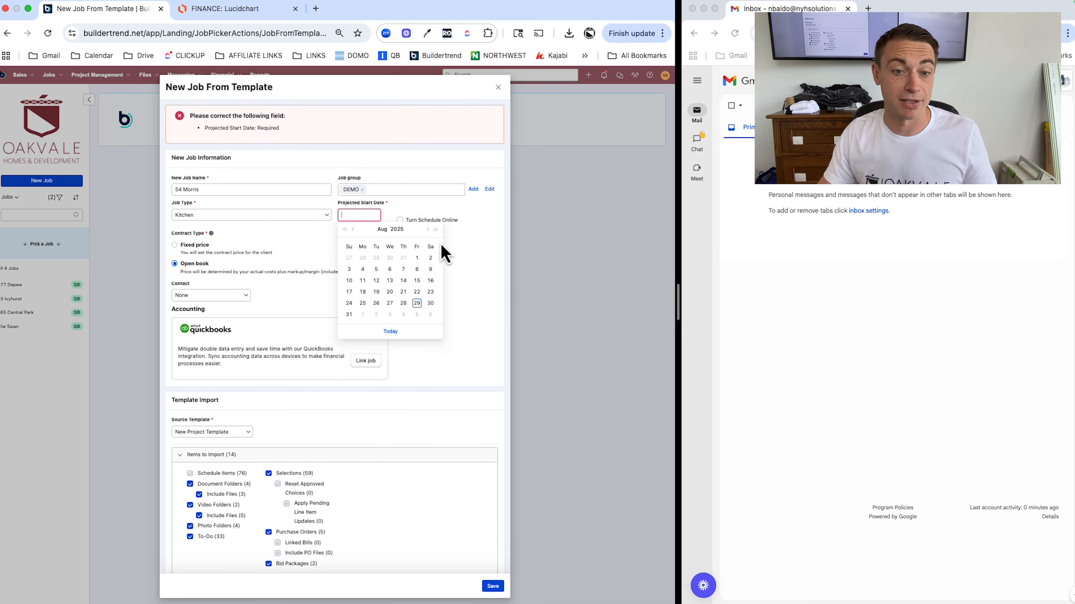
left_click(362, 258)
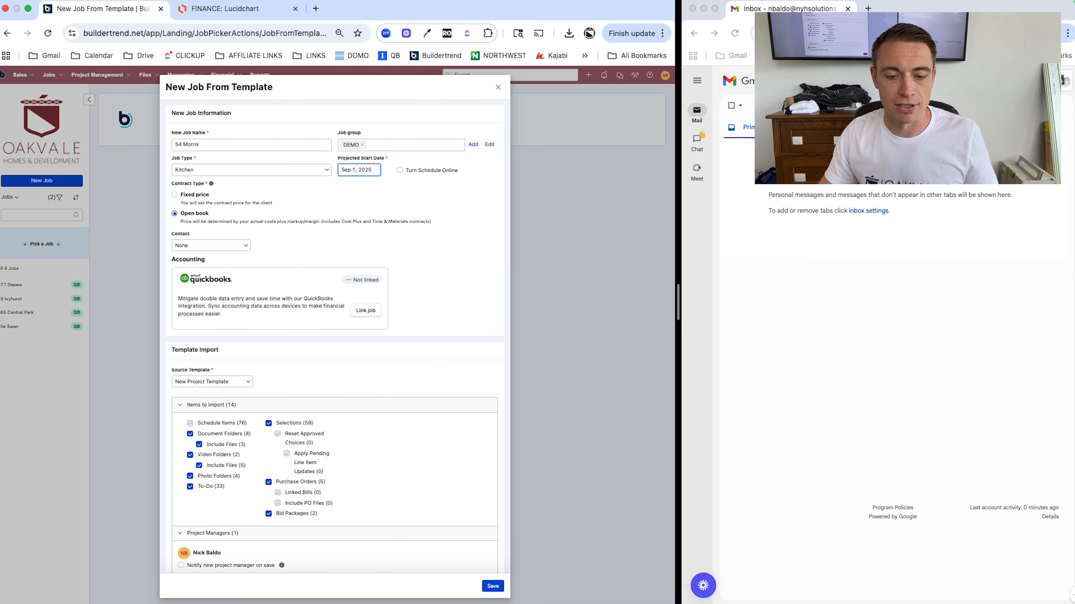
left_click(492, 589)
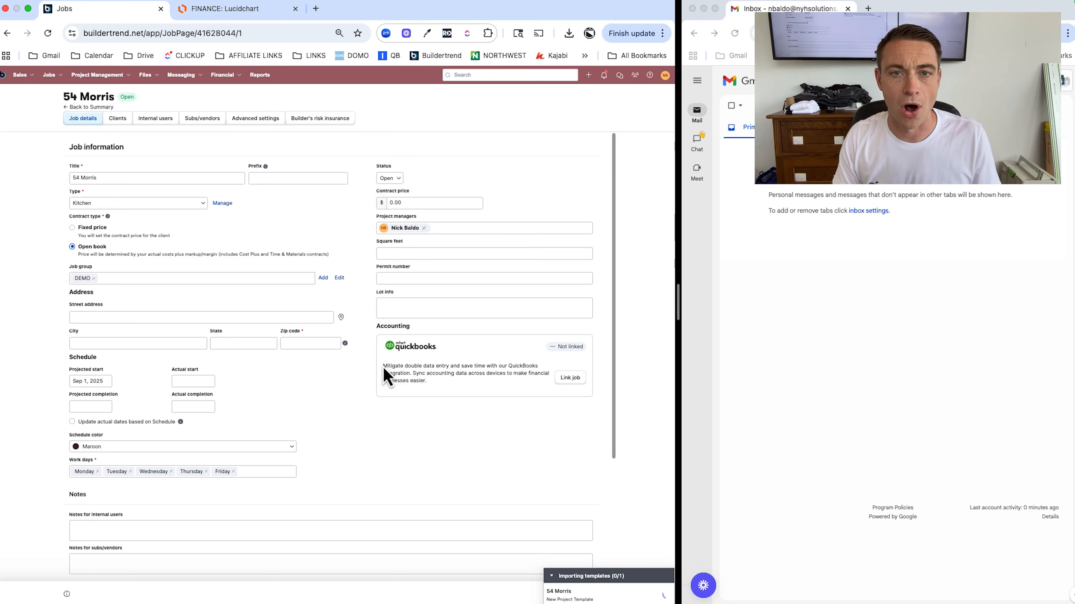
left_click(206, 318)
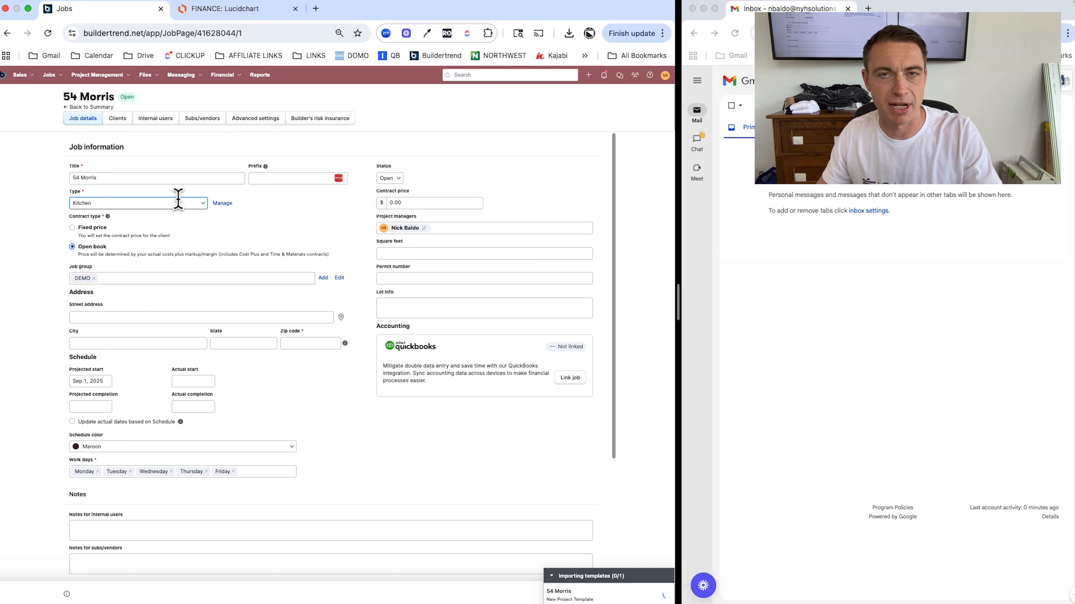
left_click(128, 317)
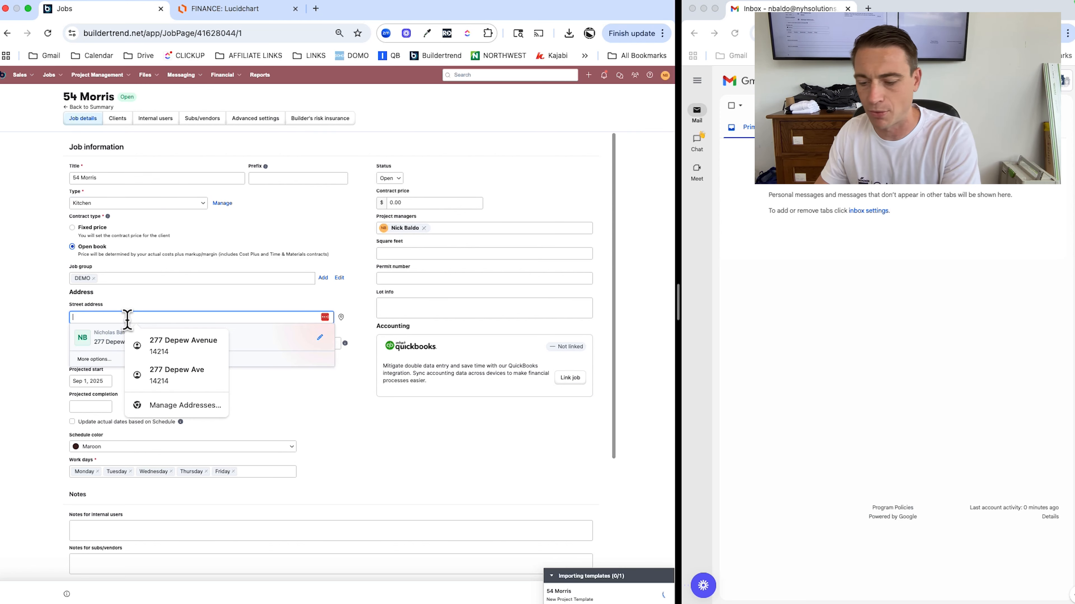
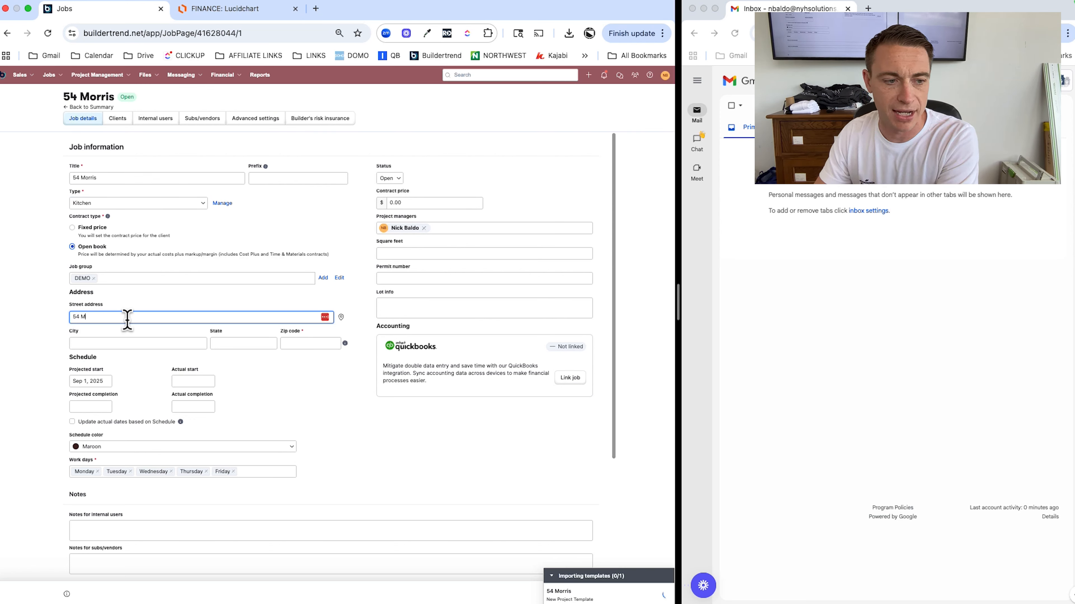
key("Tab")
type("B")
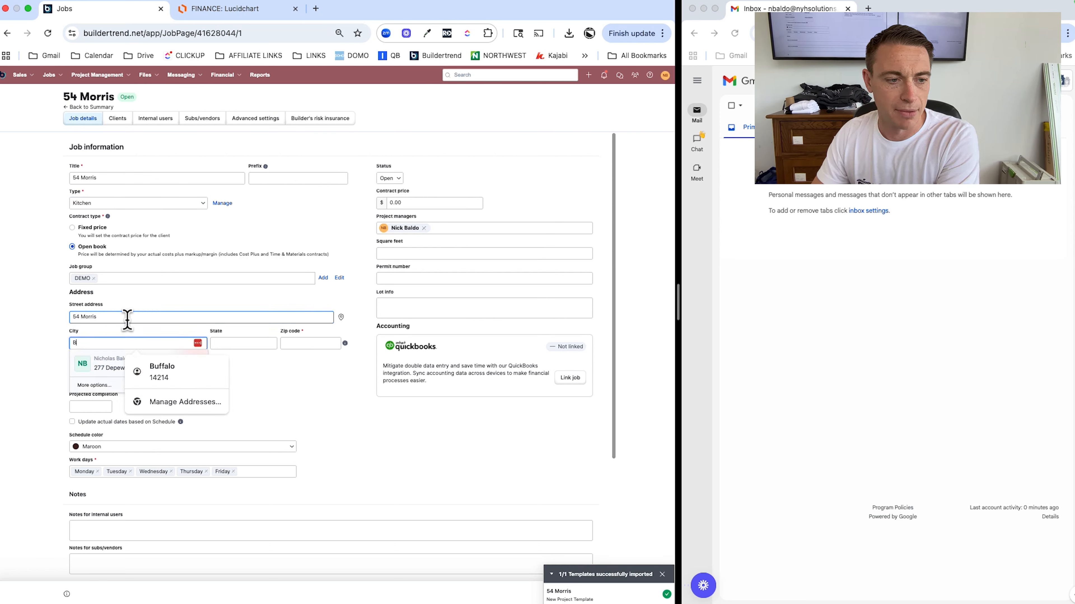
key("Tab")
type("NY")
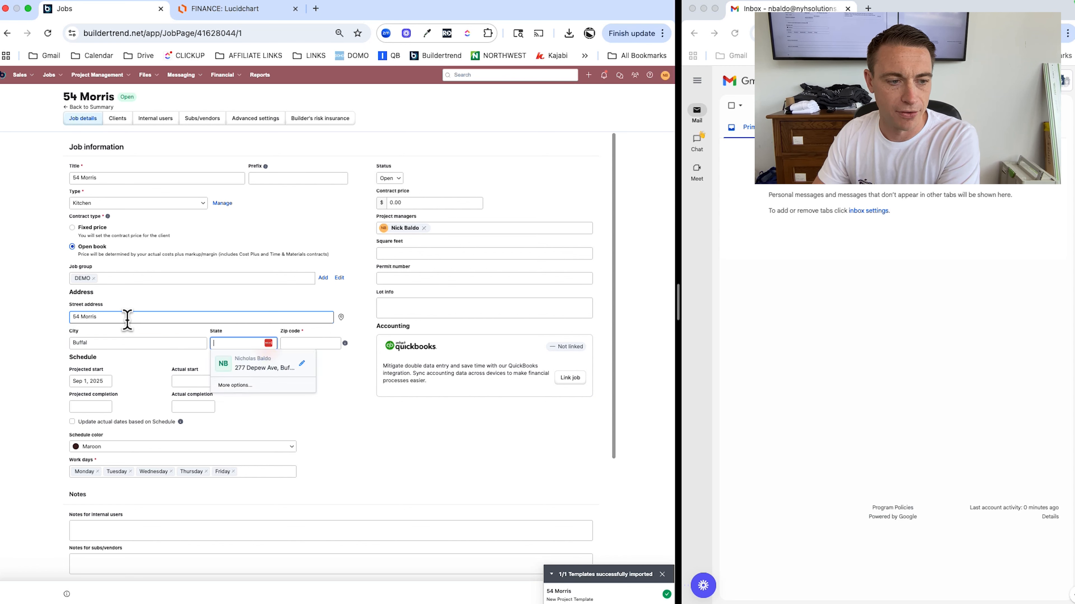
key("Tab")
type("1")
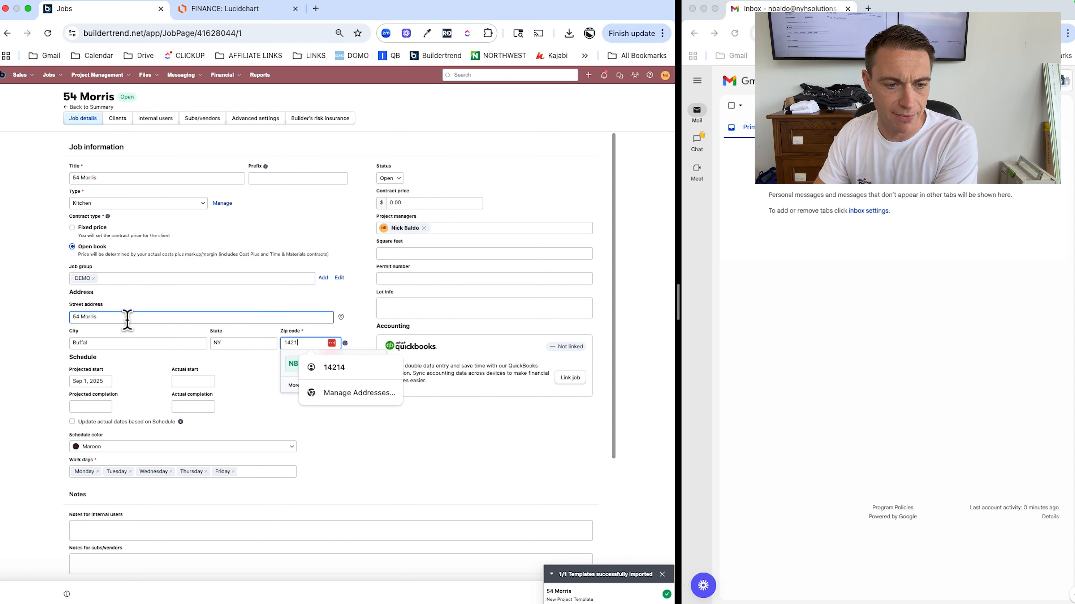
type("4214")
key("Tab")
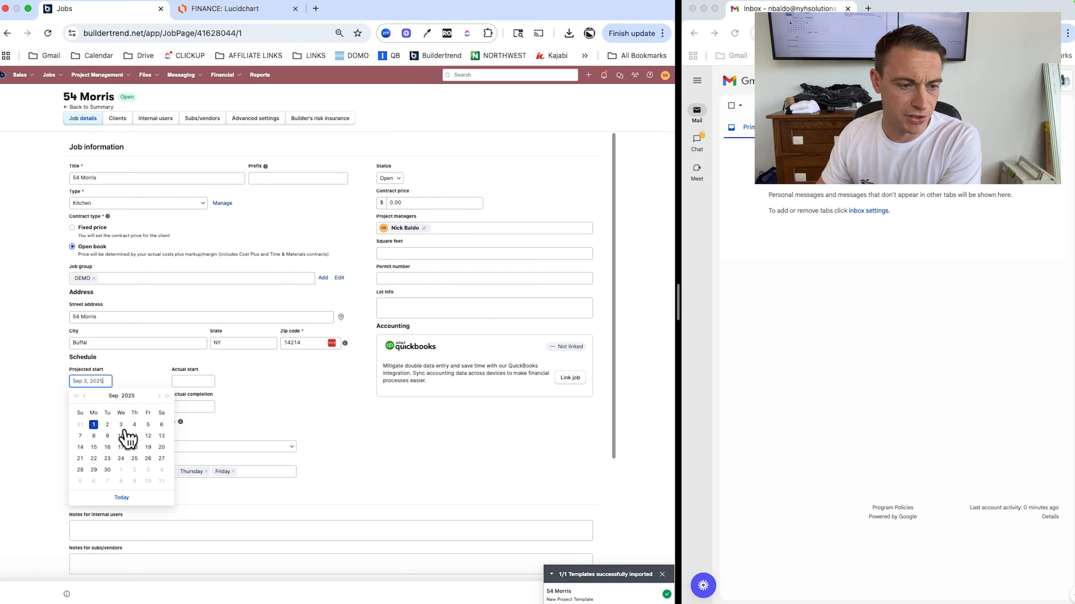
Close the start-date calendar, keeping the date, and return to the street address field
left_click(292, 420)
scroll(259, 408, "down", 2)
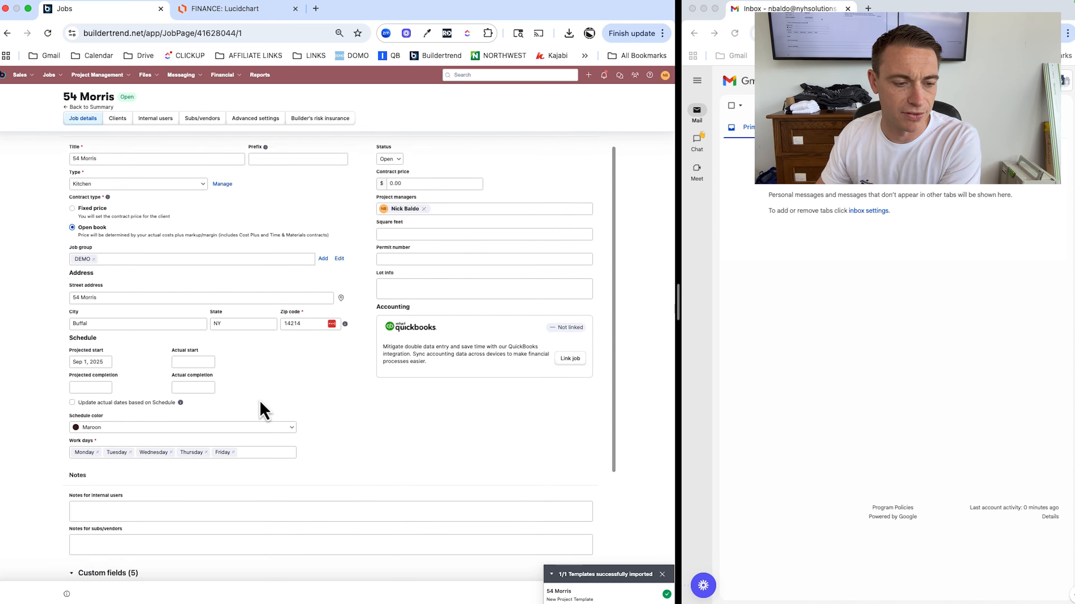
scroll(423, 157, "up", 1)
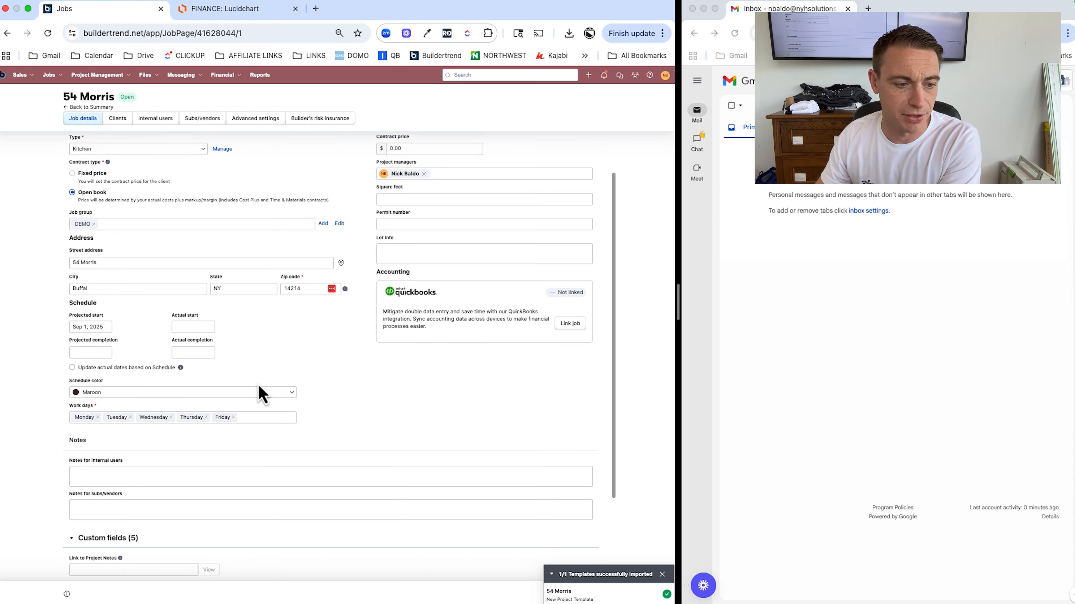
scroll(256, 388, "down", 1)
scroll(257, 394, "down", 3)
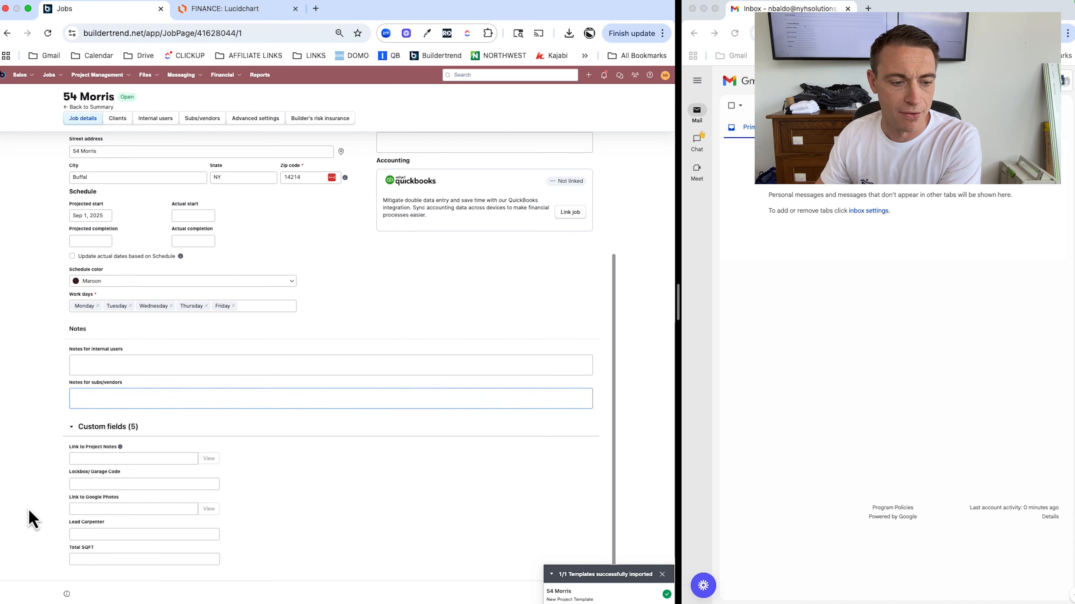
scroll(124, 506, "up", 5)
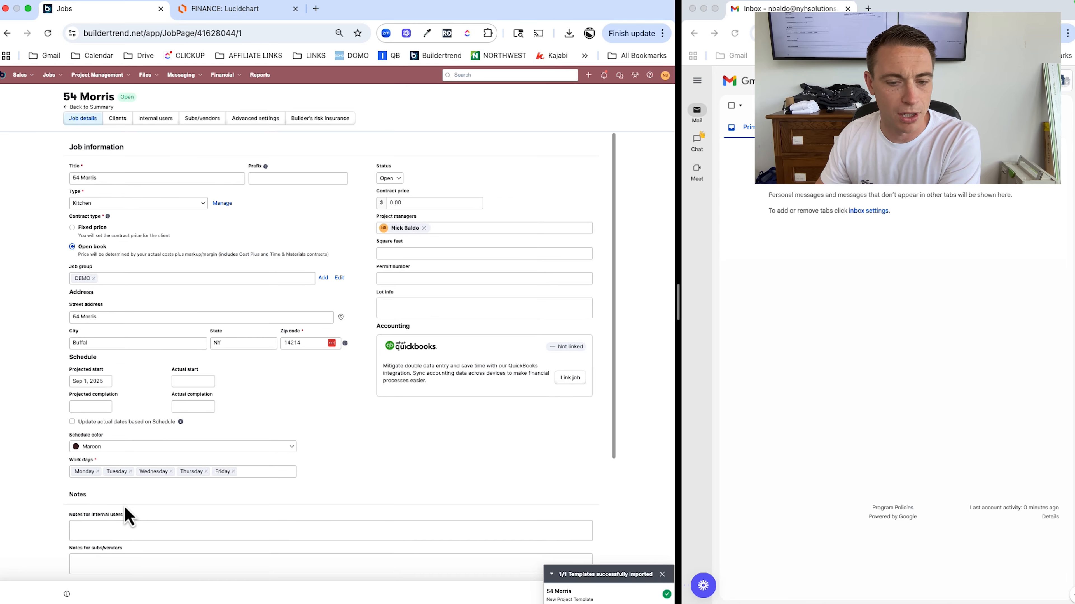
left_click(74, 317)
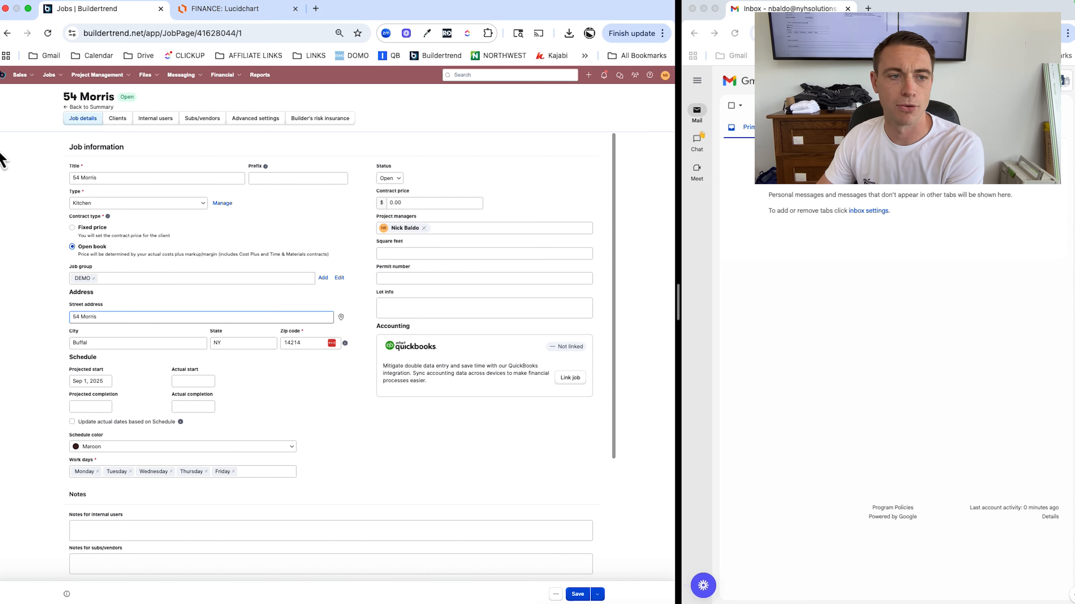
On the Clients tab, fill a new contact's first and last name, primary email and email label
left_click(115, 120)
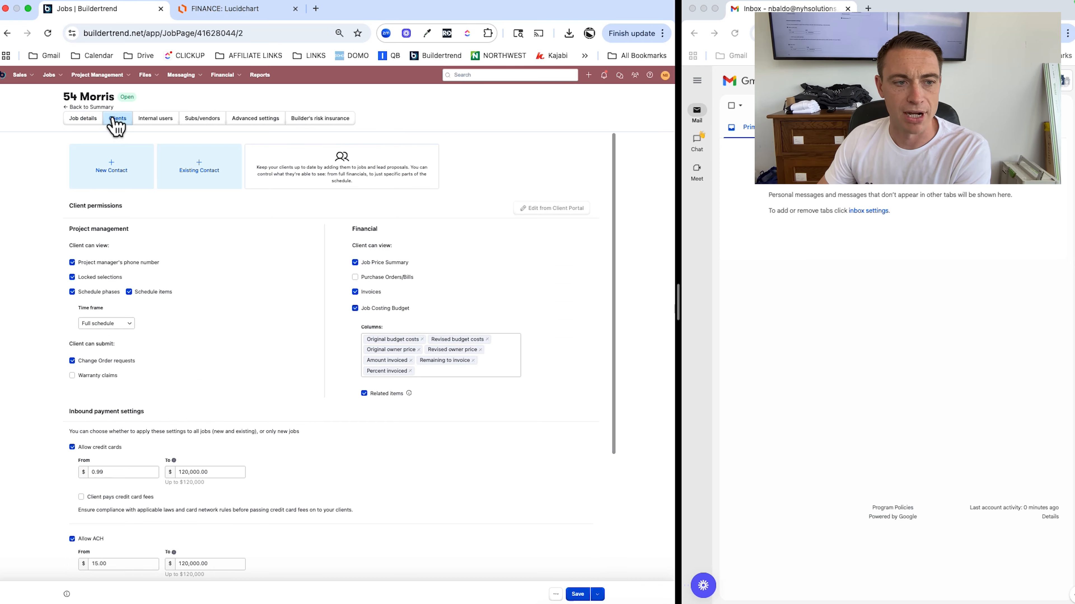
left_click(115, 167)
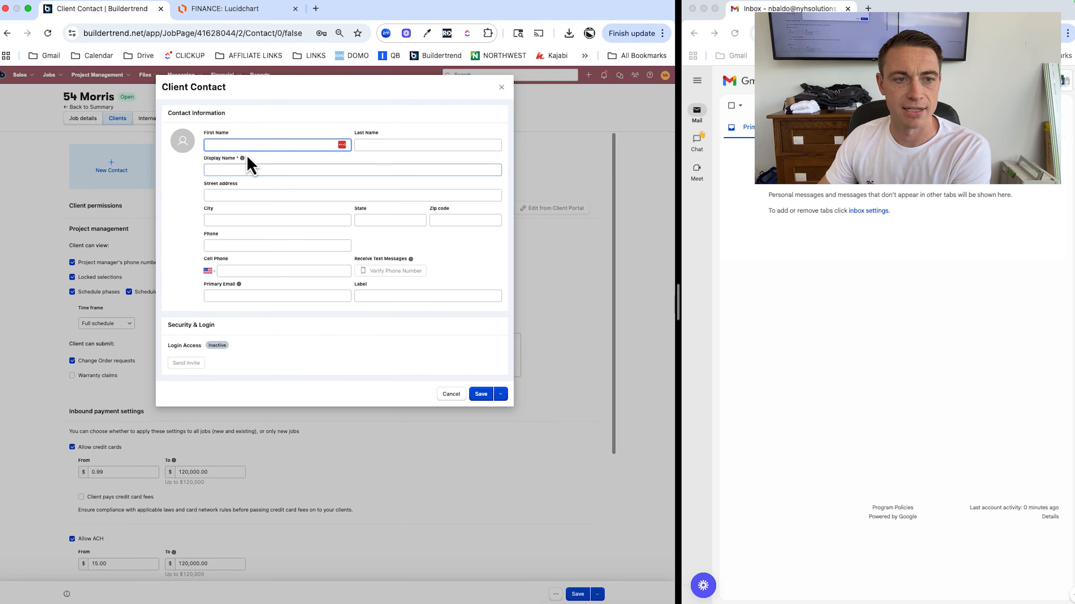
key("Tab")
key("Tab")
key("Tab")
key("Tab")
key("Tab")
key("Tab")
key("Tab")
key("Tab")
key("Tab")
key("Tab")
key("shift+Tab")
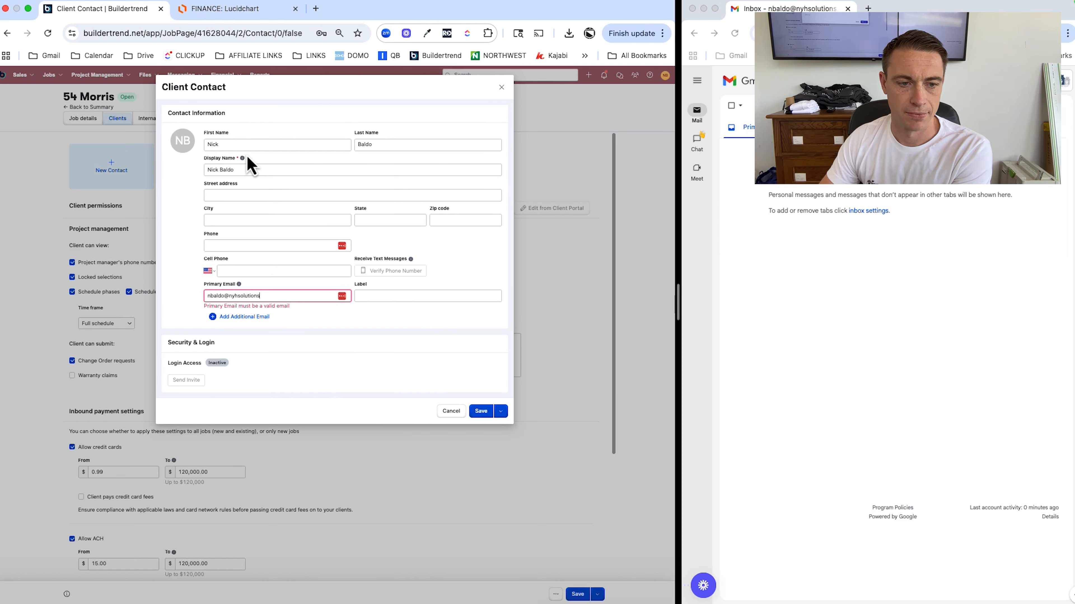
key("Tab")
type("Nick")
key("Tab")
left_click(247, 172)
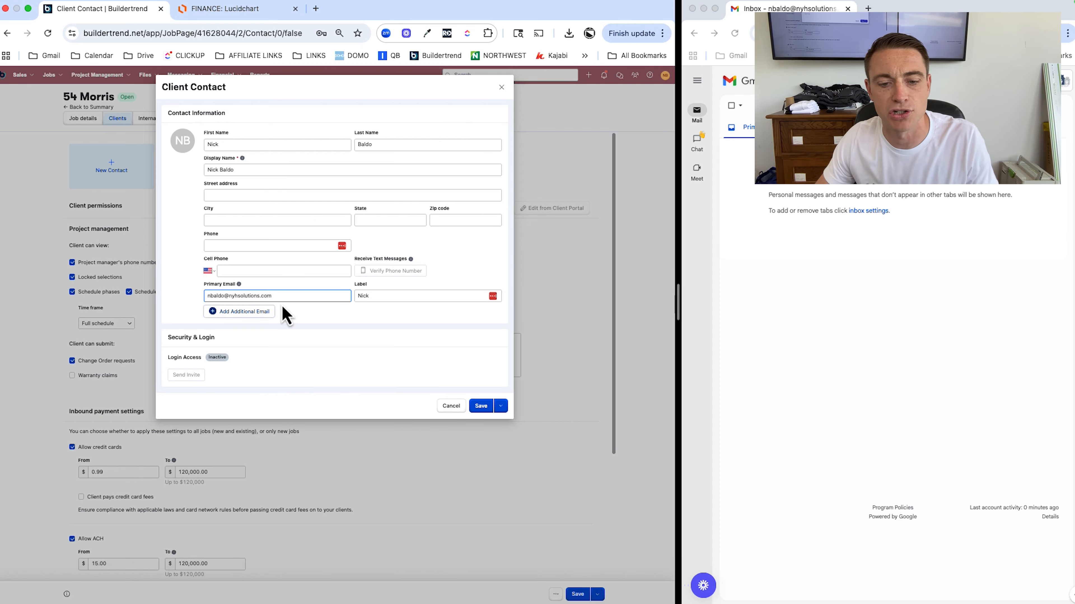
Save, view the existing contact using that email, and discard the new contact
left_click(486, 408)
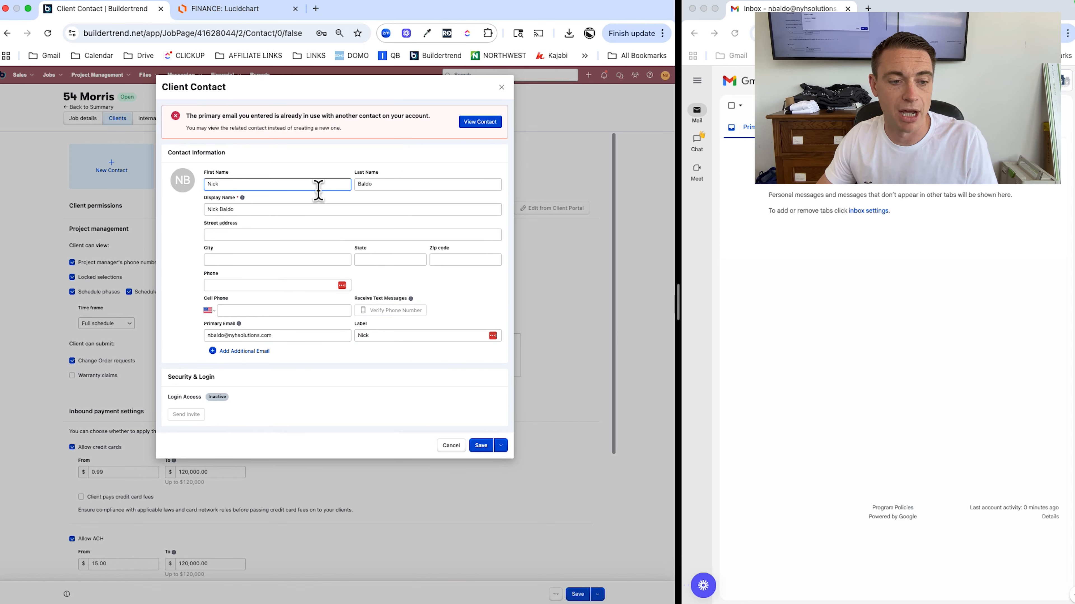
left_click(481, 123)
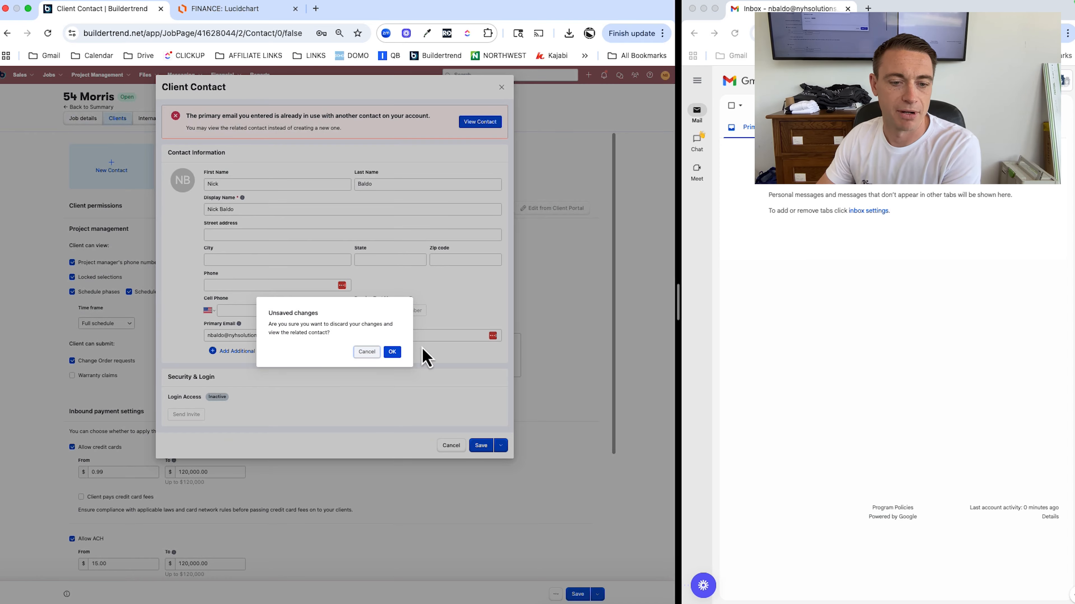
left_click(392, 352)
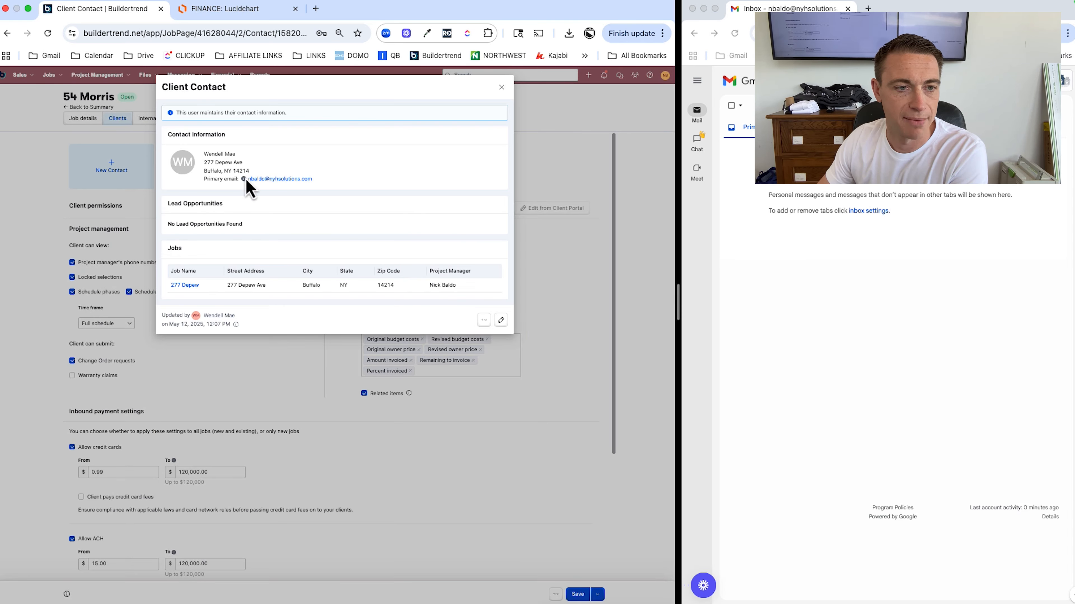
left_click(501, 88)
left_click(502, 89)
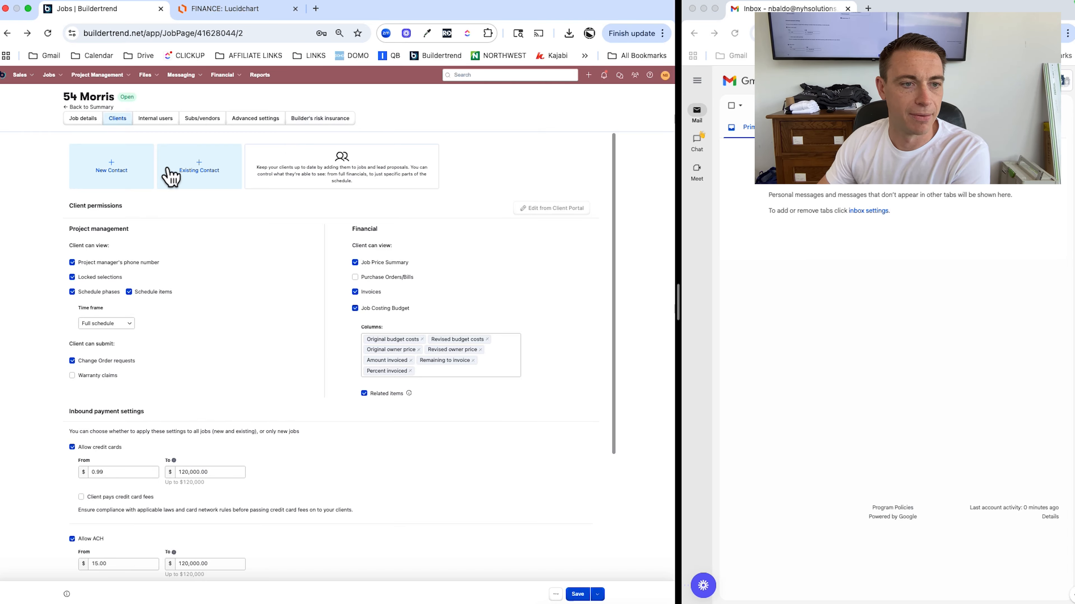
Search existing contacts by name, select the match as client, and open its Gmail invitation email
left_click(200, 177)
type("wendell")
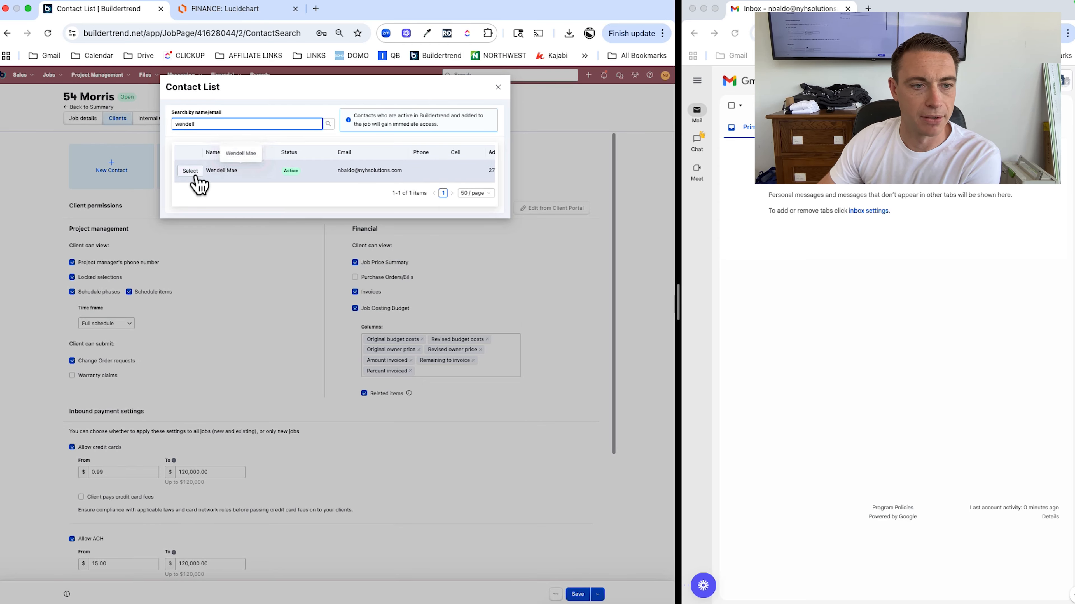
left_click(191, 172)
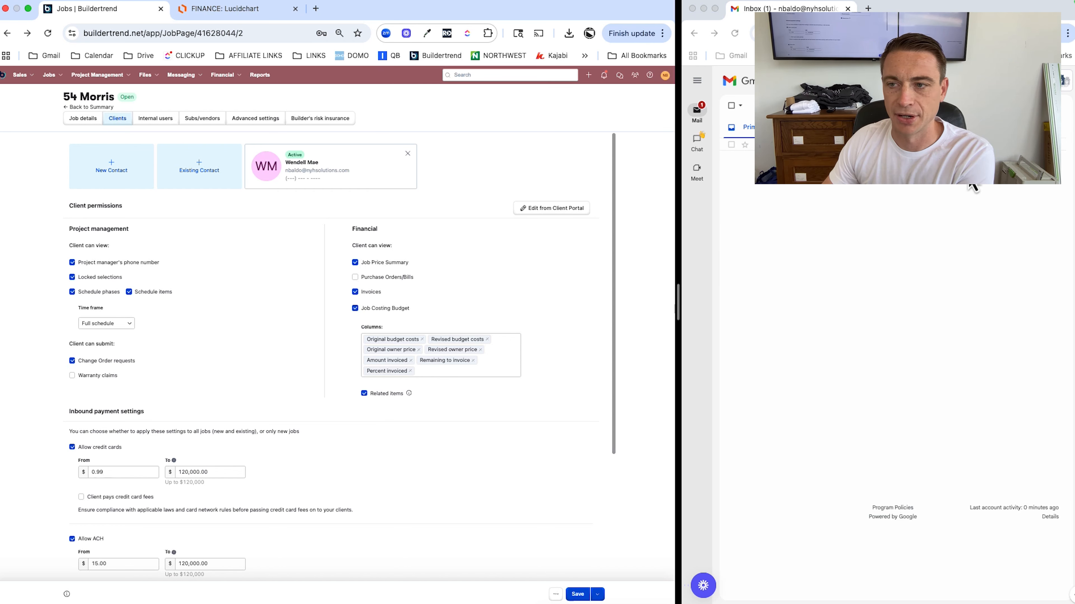
left_click(850, 145)
left_click(851, 145)
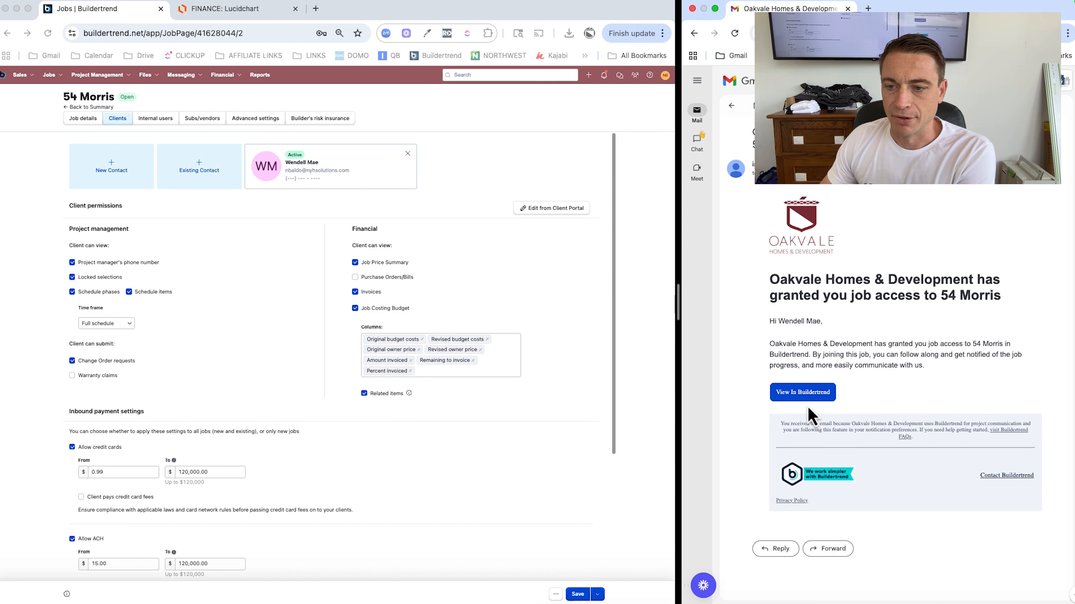
Widen the Buildertrend window, return Gmail to the inbox, and bring Buildertrend forward
left_click_drag(678, 302, 849, 291)
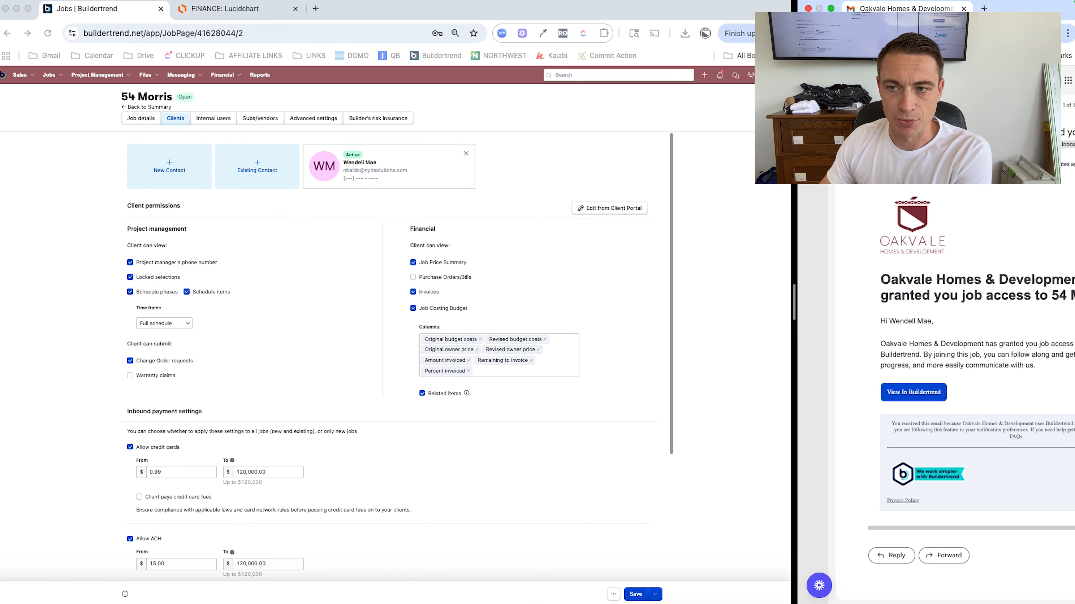
left_click(848, 105)
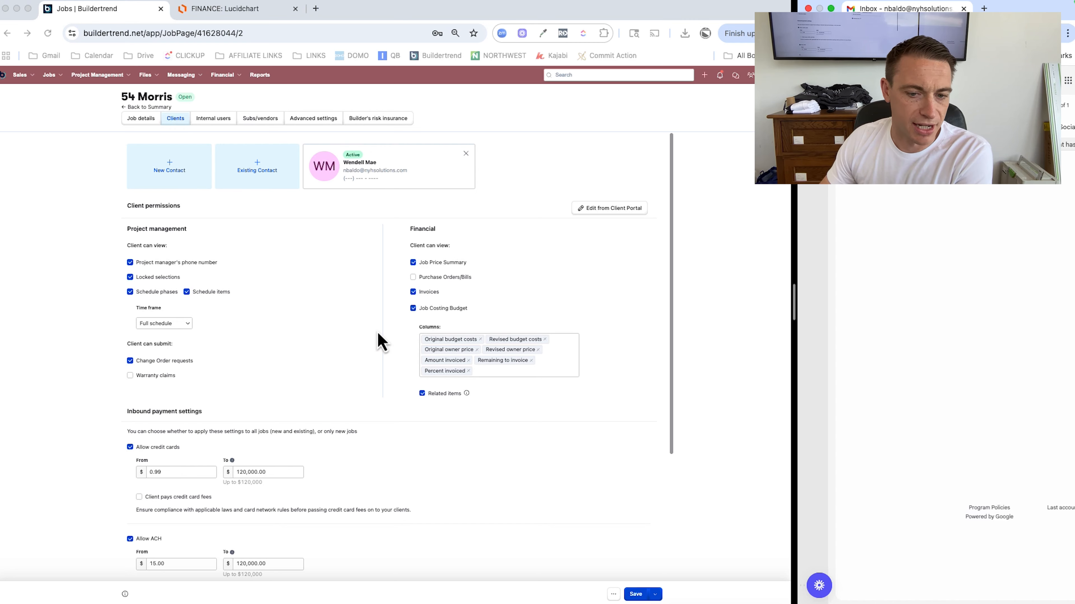
left_click(348, 335)
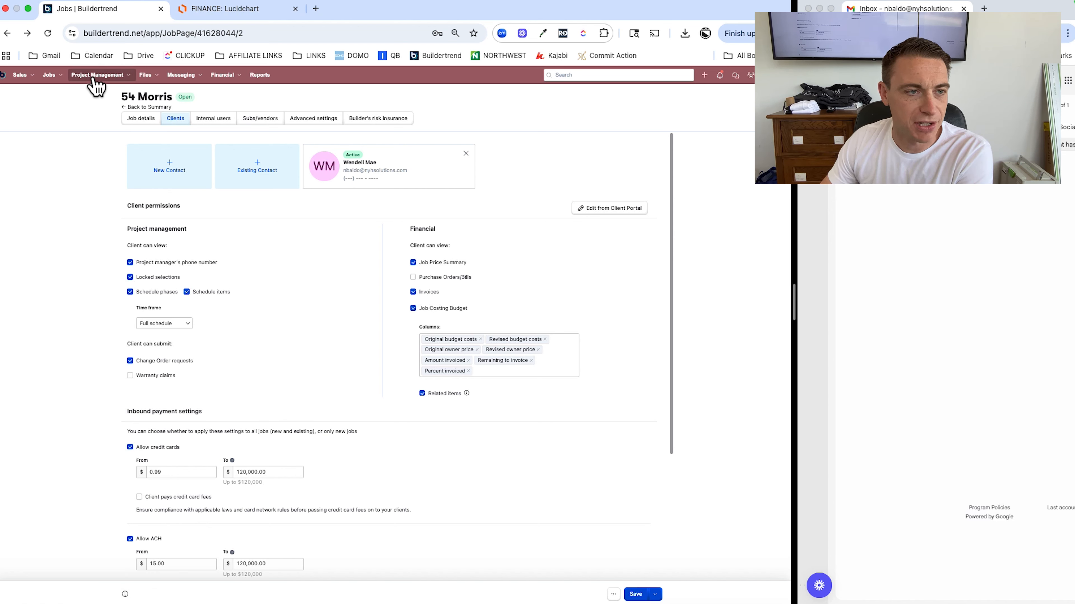
mouse_move(92, 80)
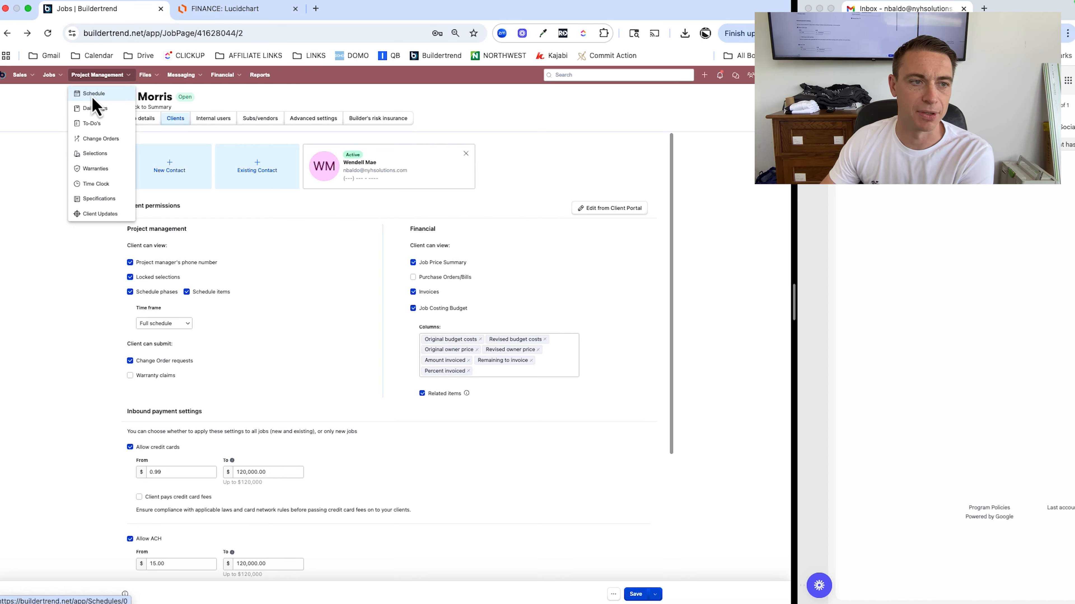
left_click(92, 98)
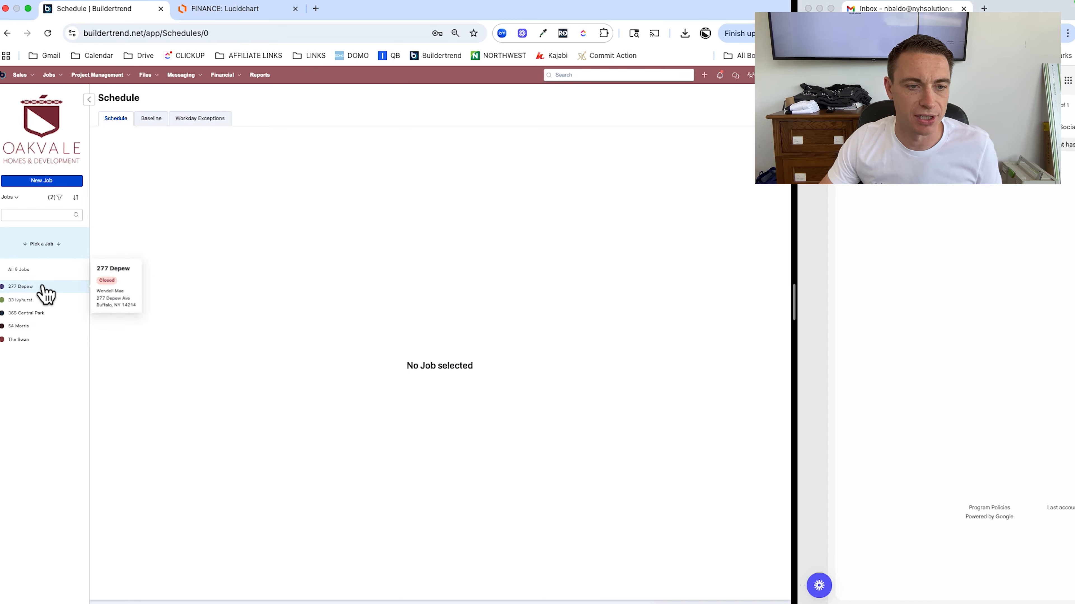
left_click(23, 326)
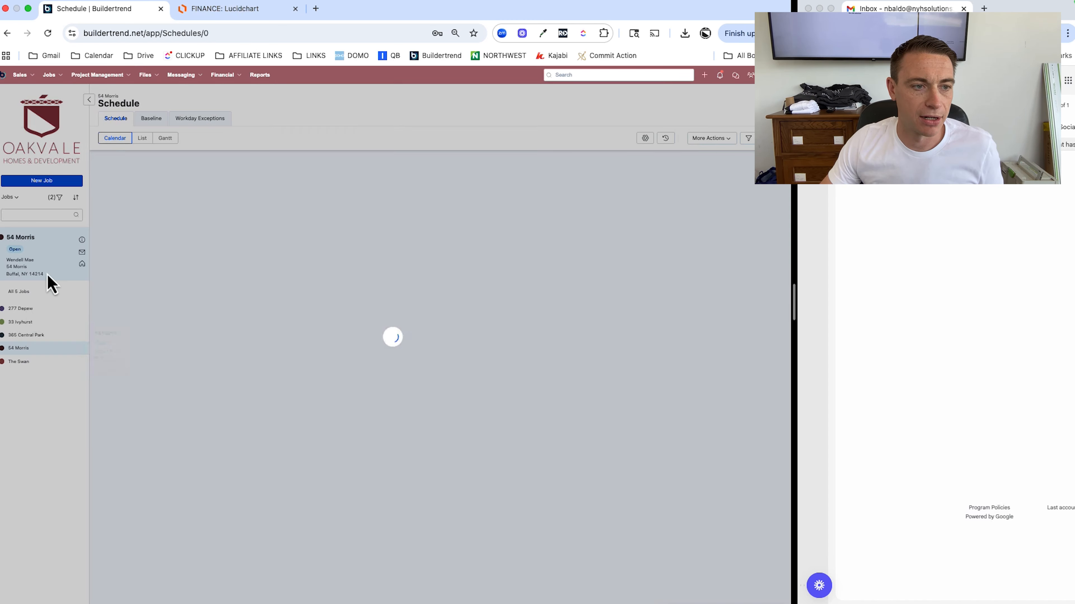
left_click(91, 100)
left_click(52, 156)
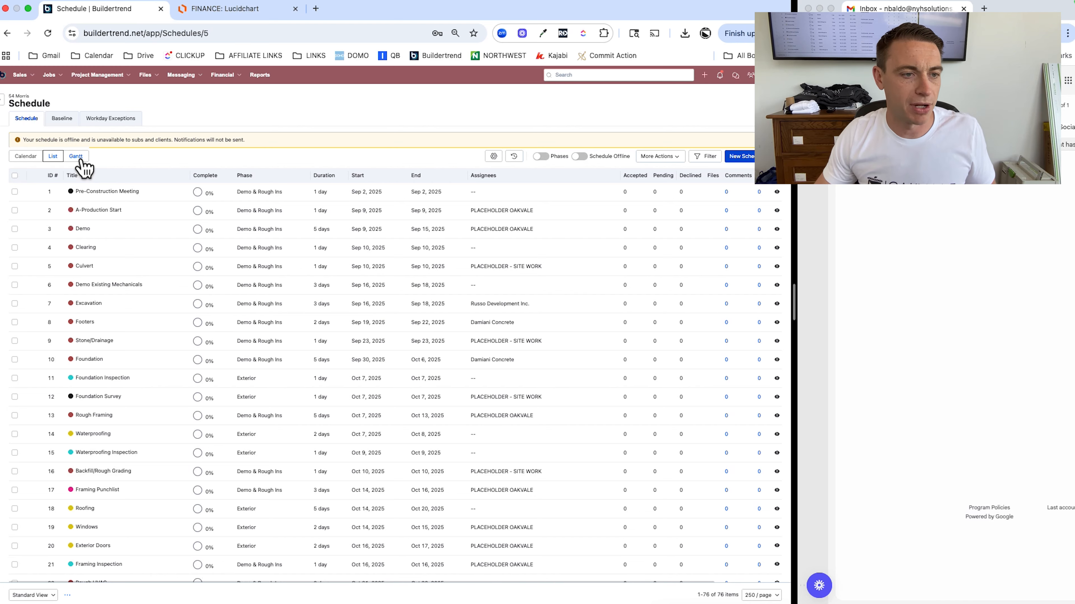
left_click(80, 160)
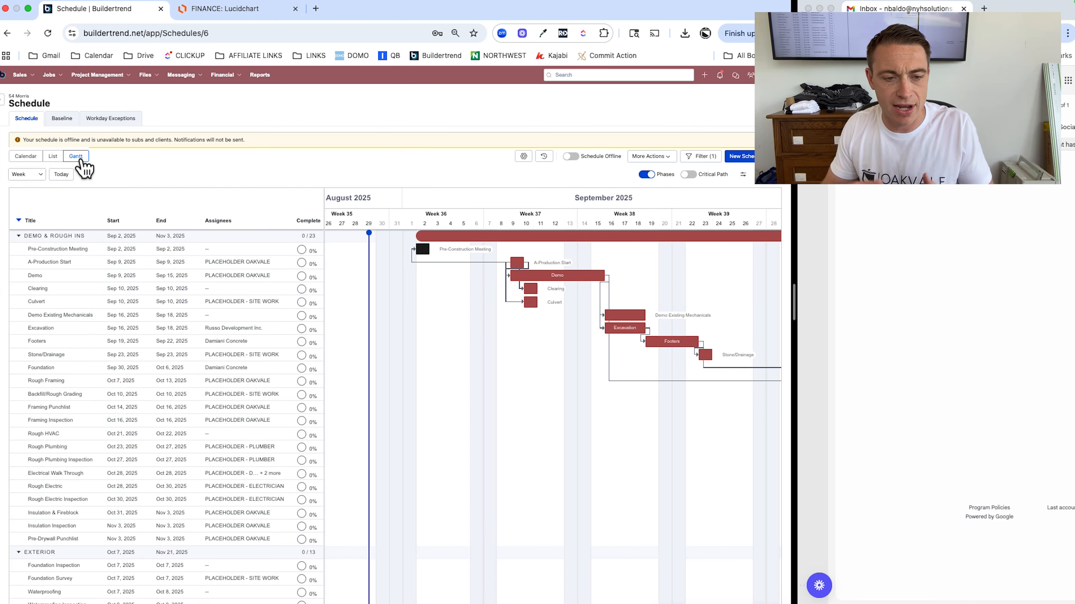
scroll(593, 367, "right", 5)
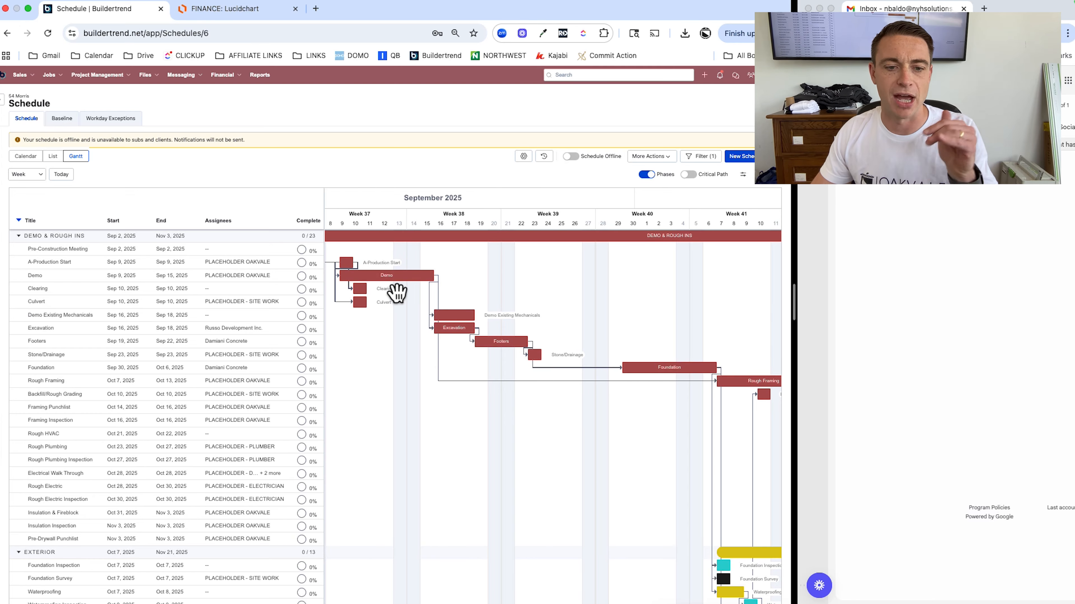
mouse_move(457, 337)
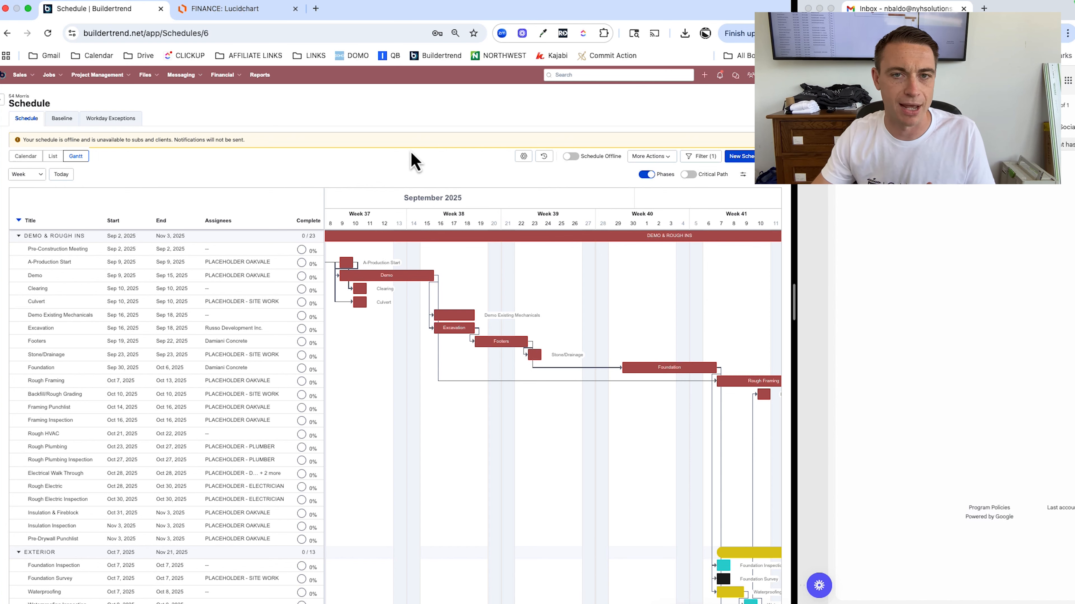
Delete the Clearing, Culvert, Excavation, Footers and Stone/Drainage schedule tasks, leaving 71 items
left_click(59, 159)
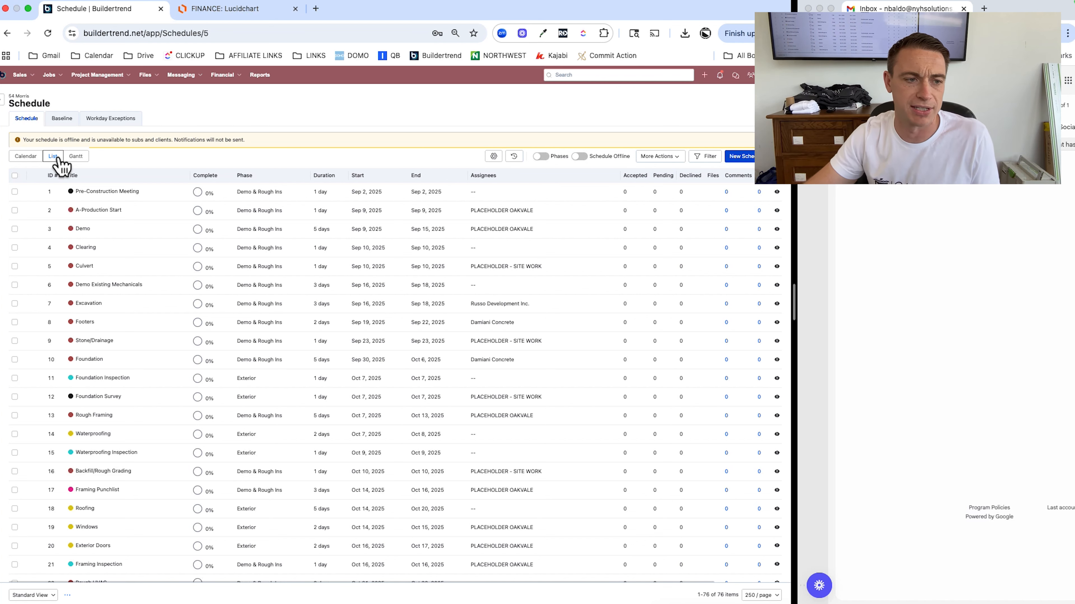
left_click(15, 247)
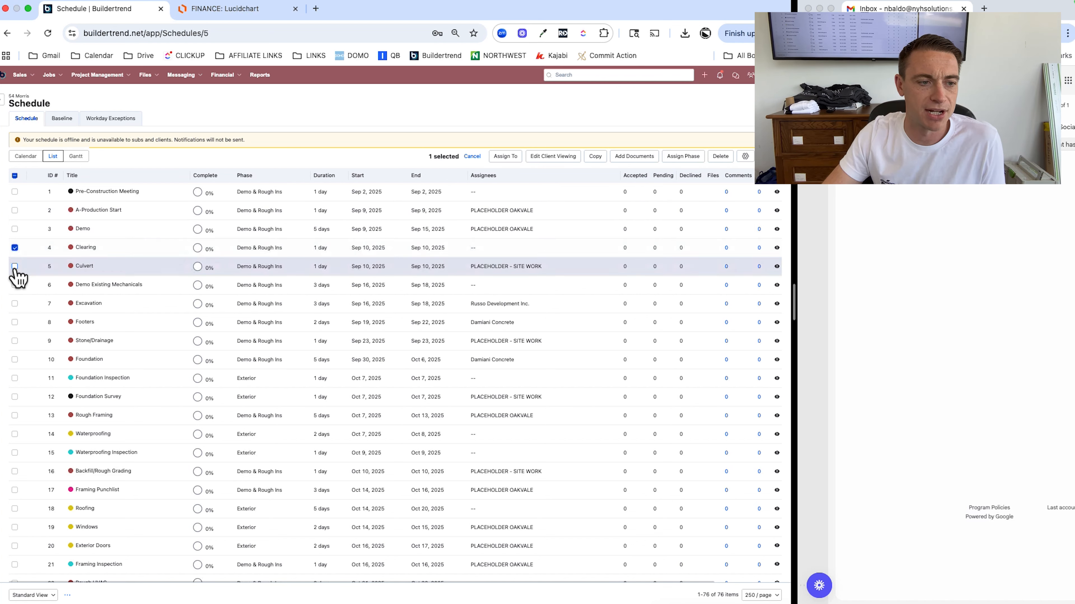
left_click(15, 267)
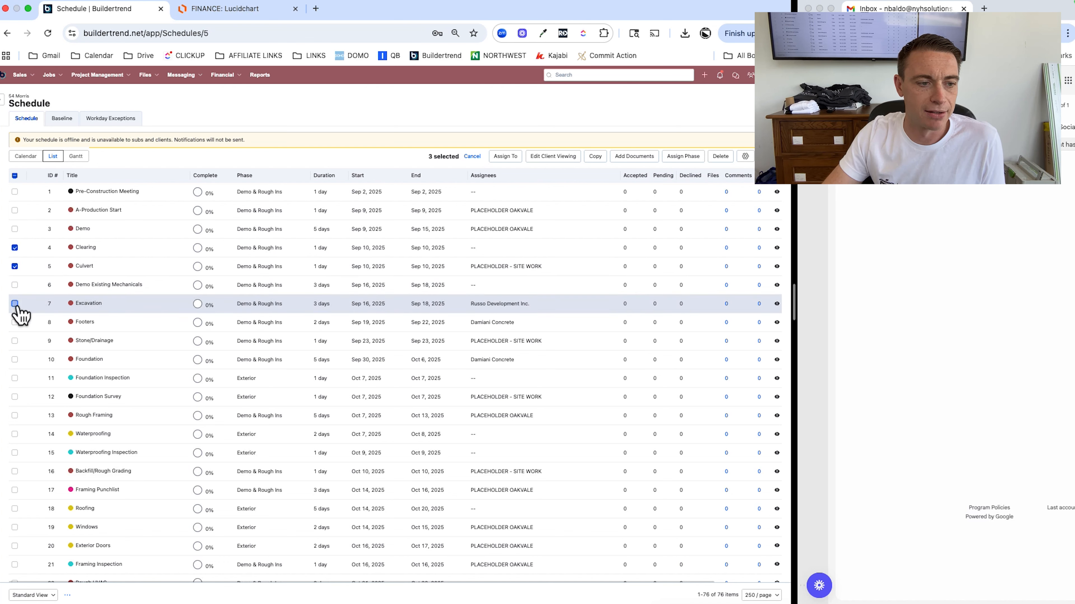
left_click(14, 322)
left_click(14, 342)
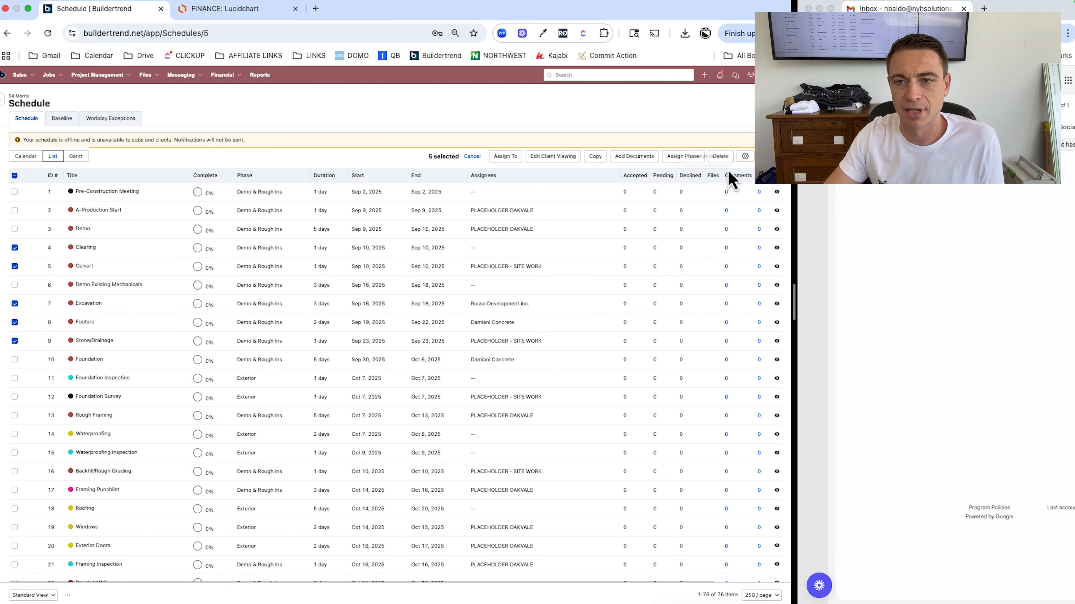
left_click(720, 157)
left_click(419, 361)
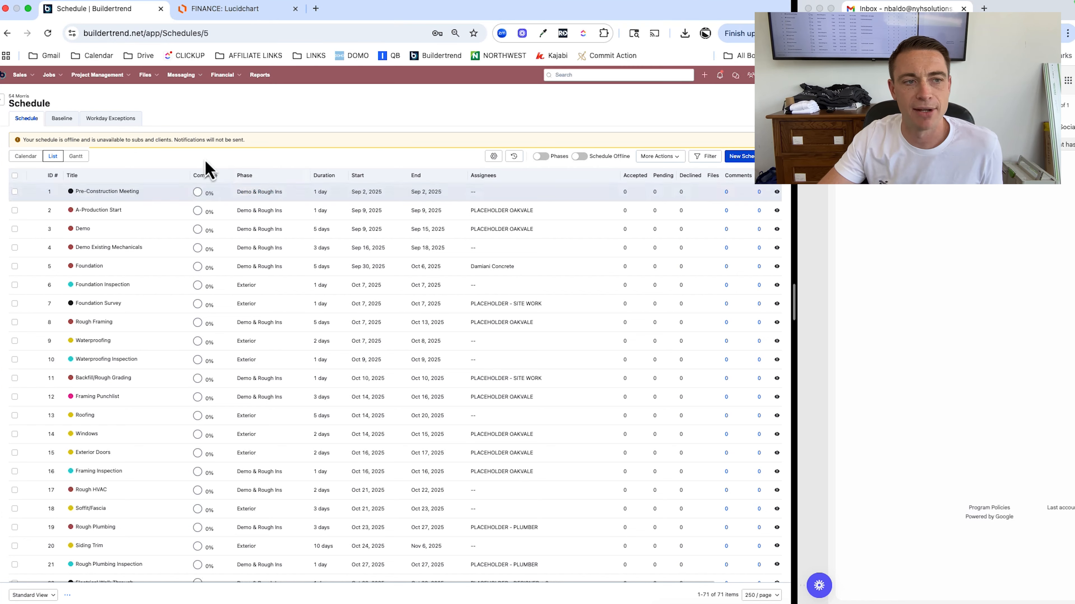
left_click(104, 81)
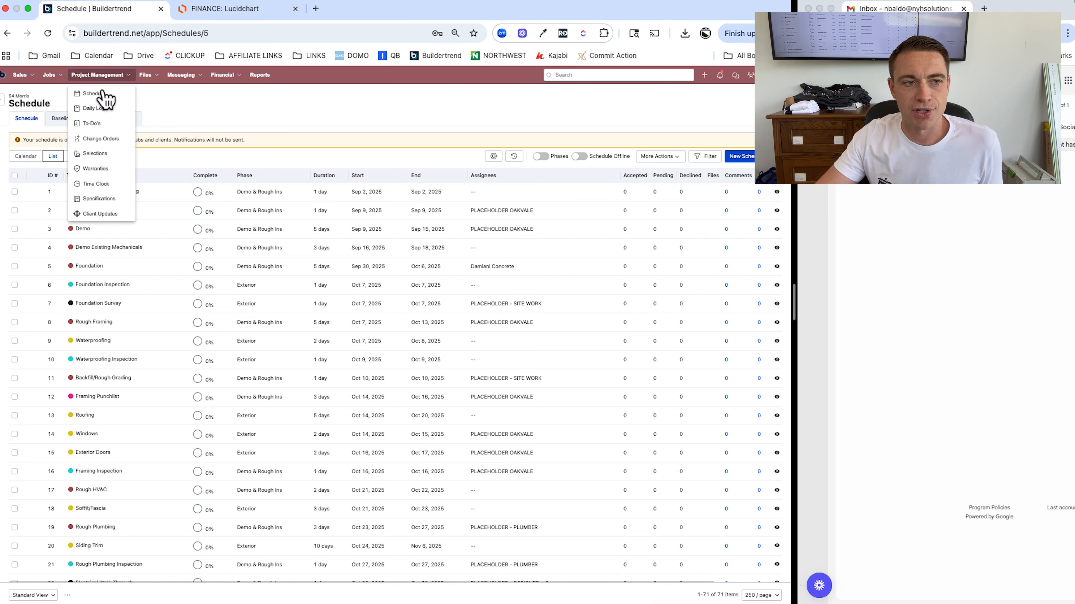
left_click(94, 154)
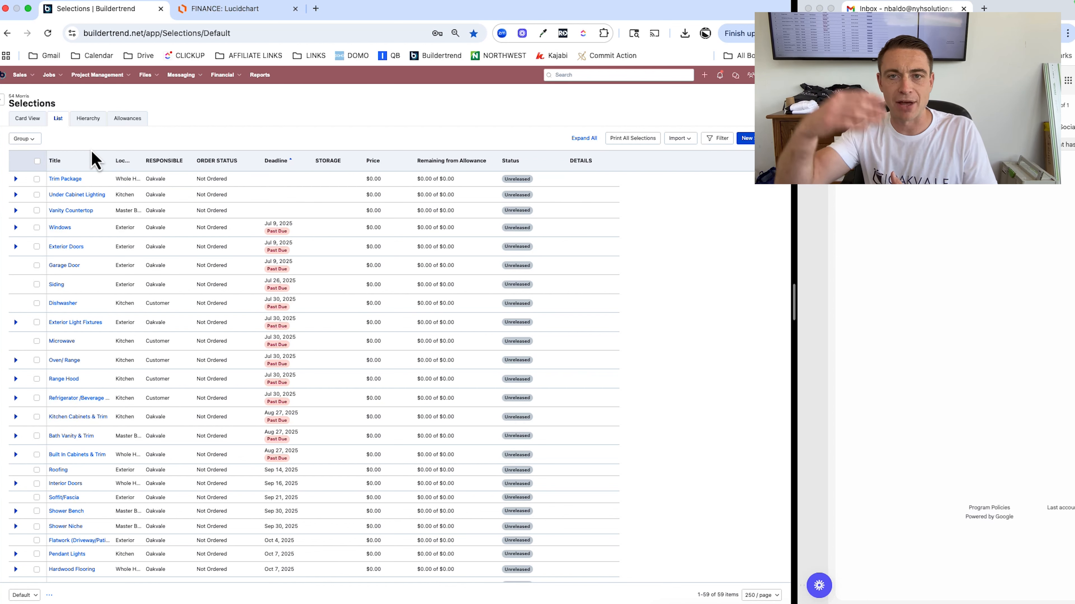
left_click(25, 139)
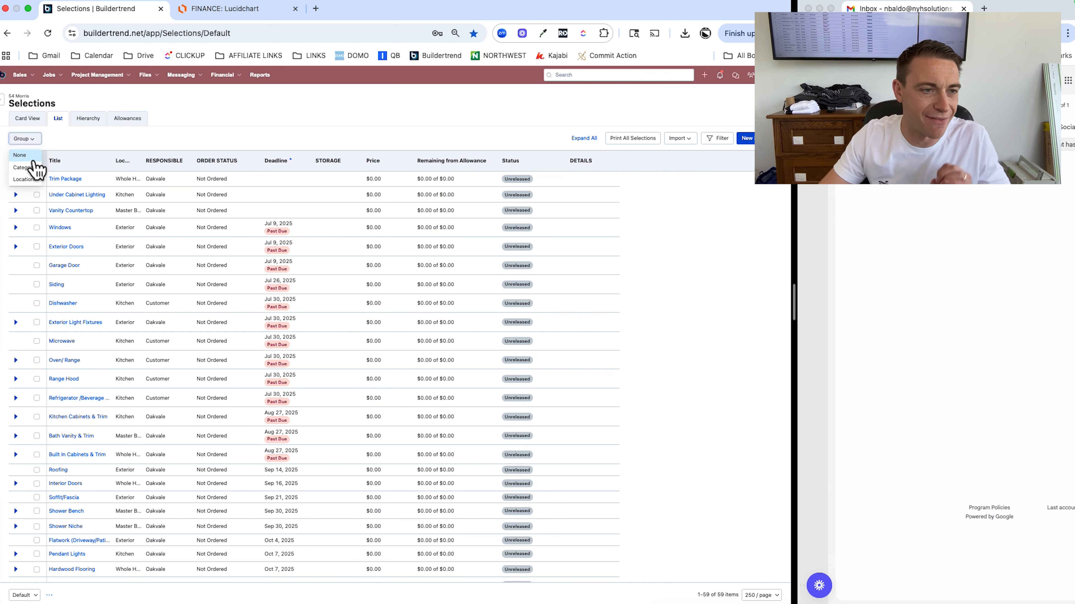
left_click(26, 167)
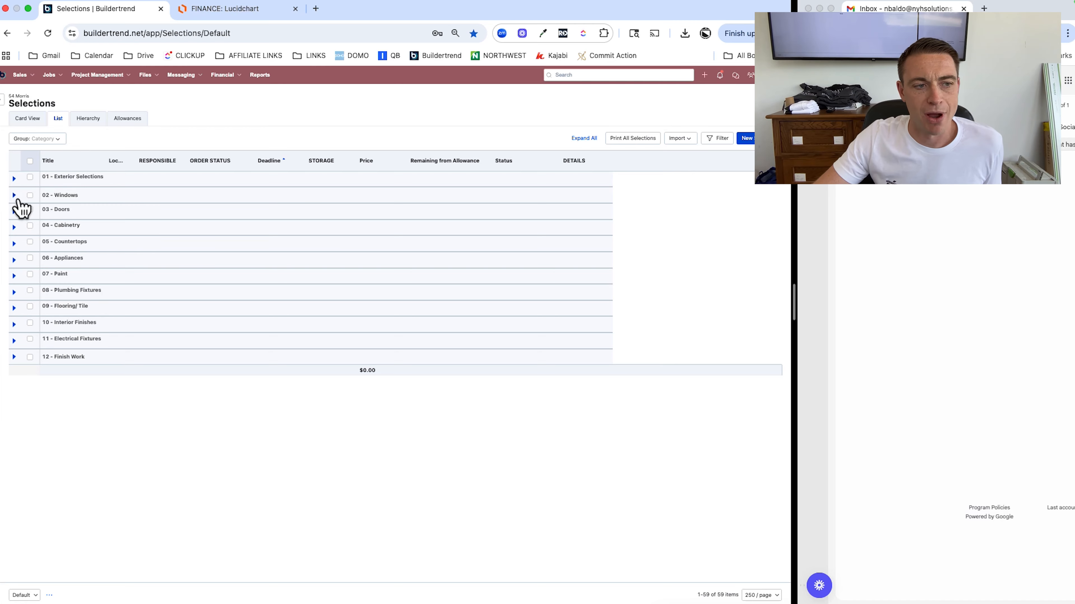
left_click(14, 196)
left_click(14, 229)
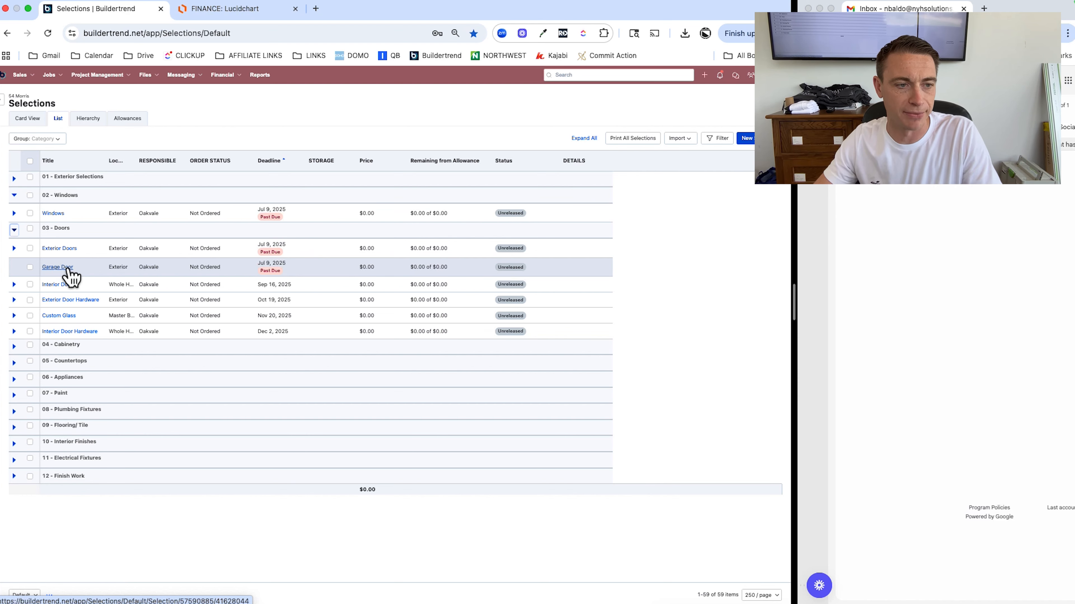
left_click(14, 212)
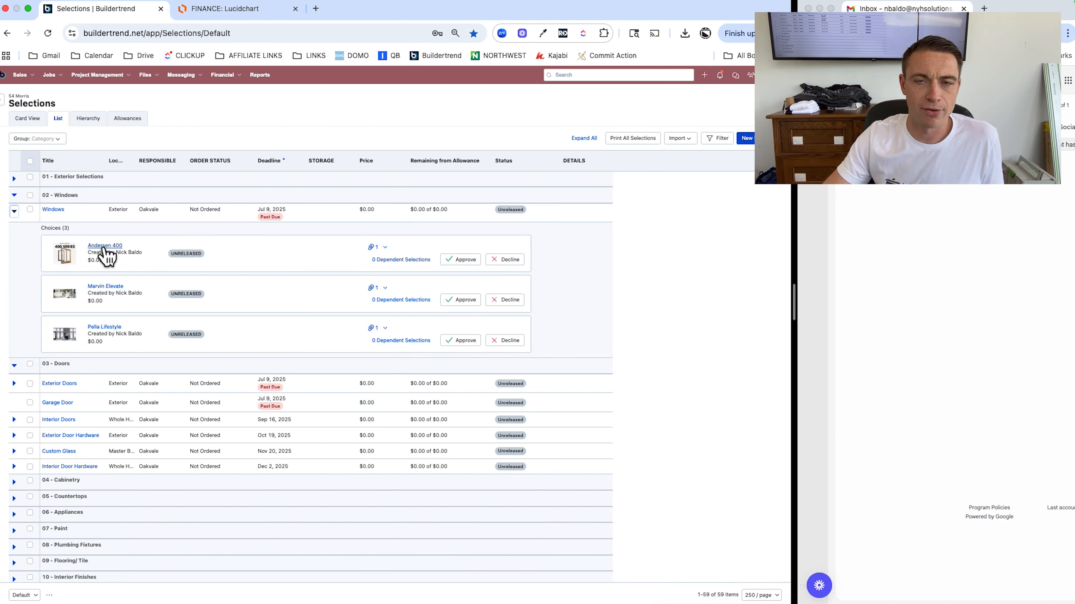
Open the Pella Lifestyle product page in a new tab, then close the choice's details
left_click(103, 329)
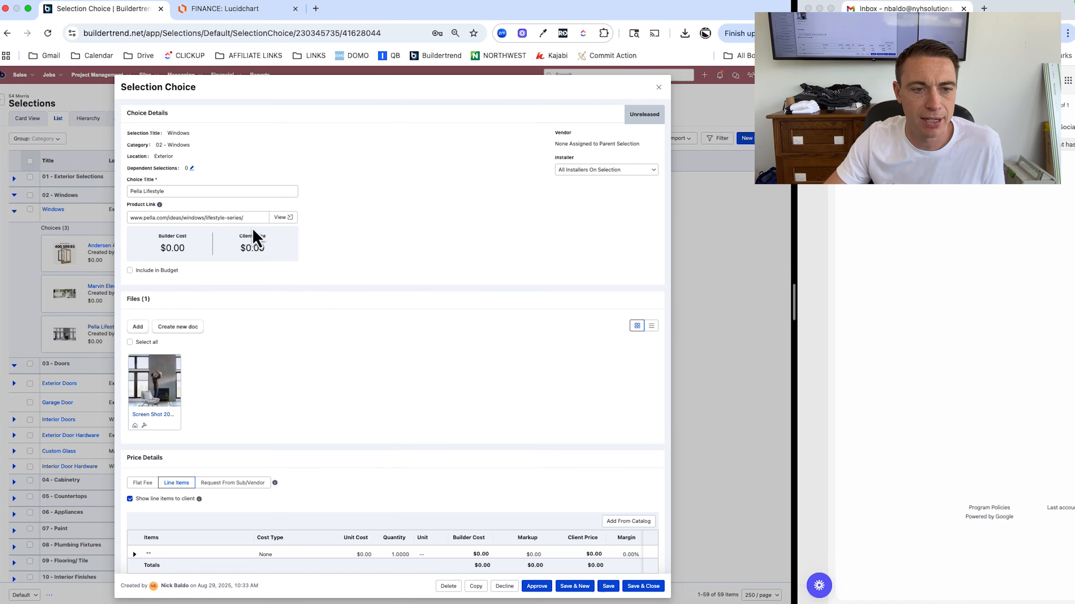
left_click(288, 219)
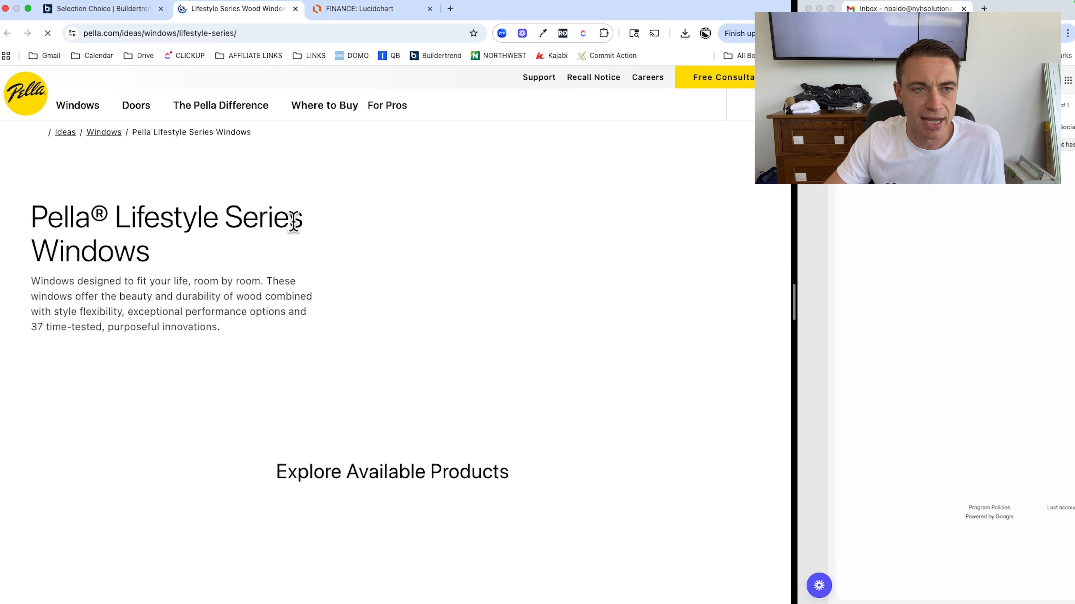
left_click(106, 9)
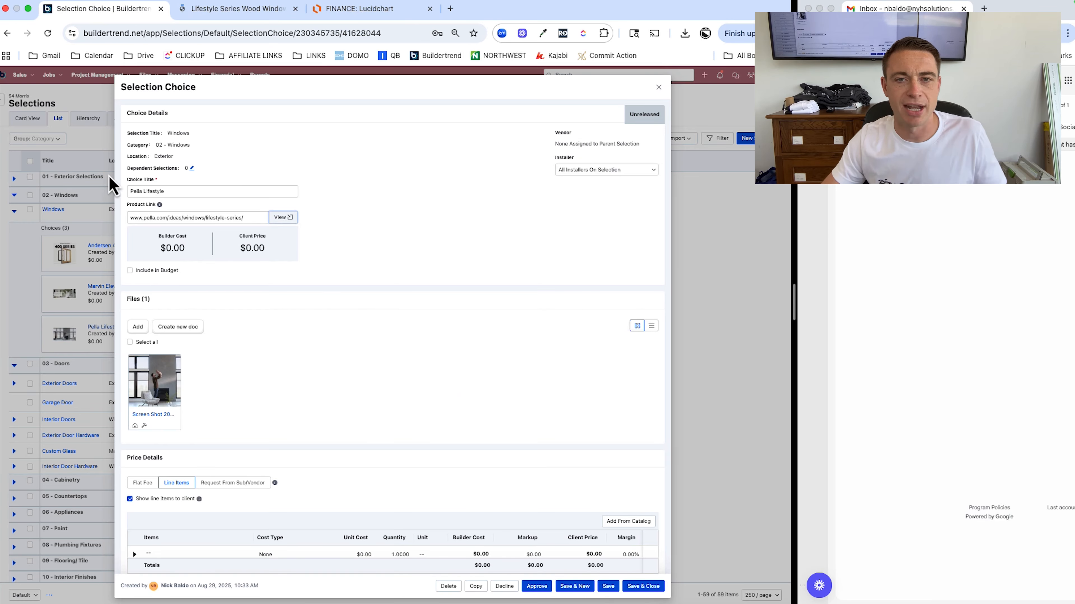
scroll(269, 191, "down", 3)
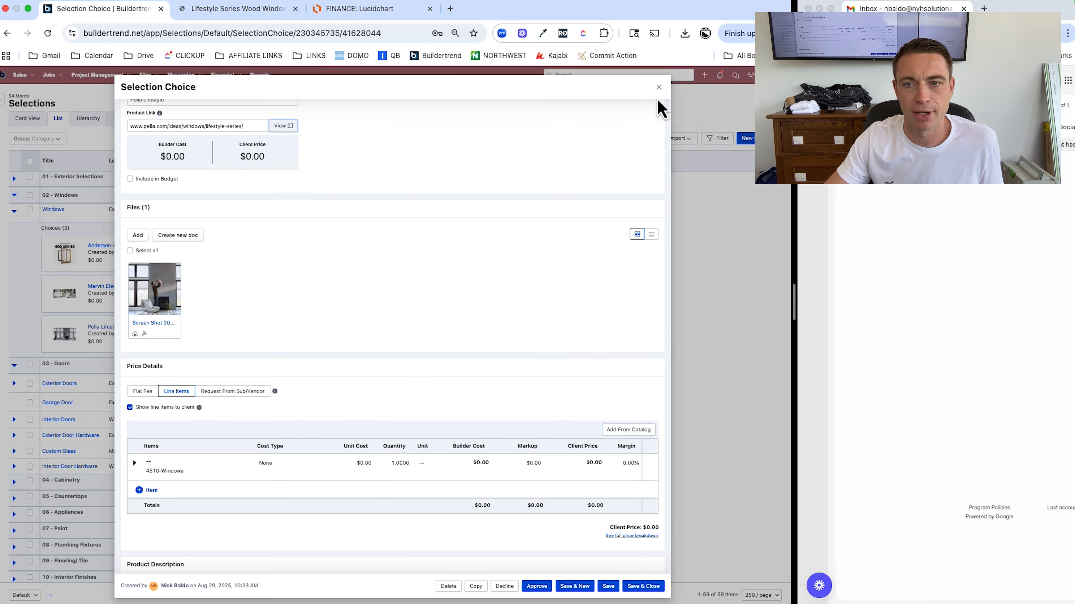
left_click(658, 87)
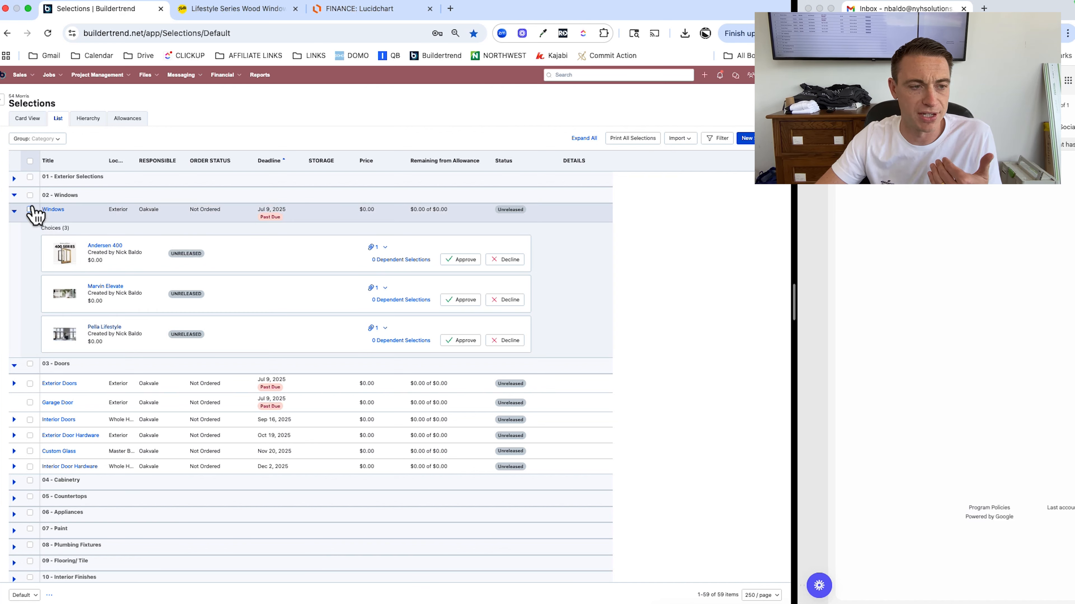
Delete three extra selections, including Garage Door and Built In Cabinet Hardware
left_click(29, 402)
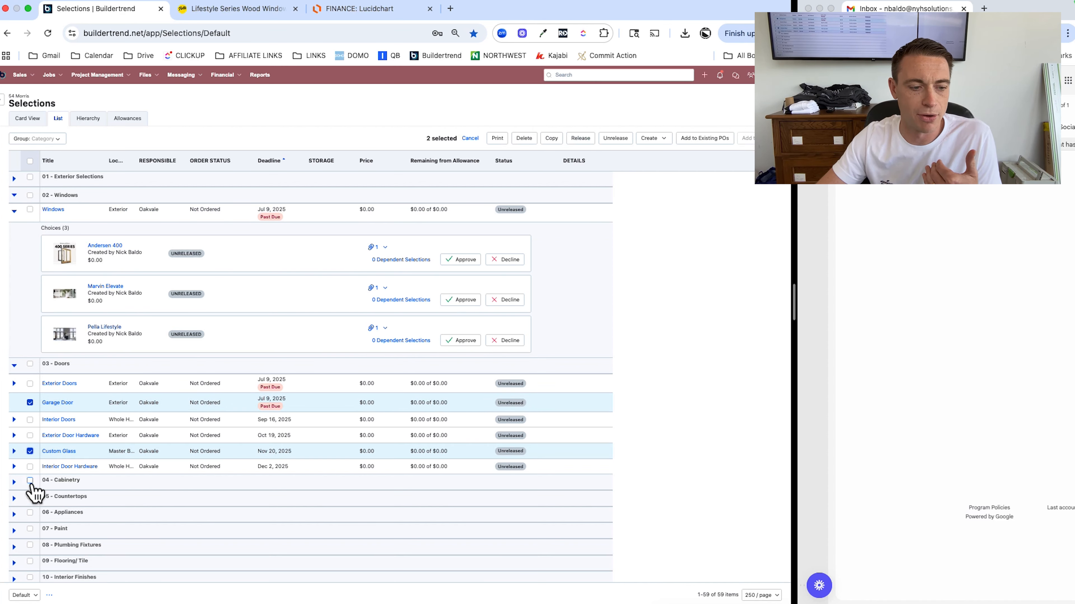
left_click(14, 482)
scroll(33, 469, "down", 3)
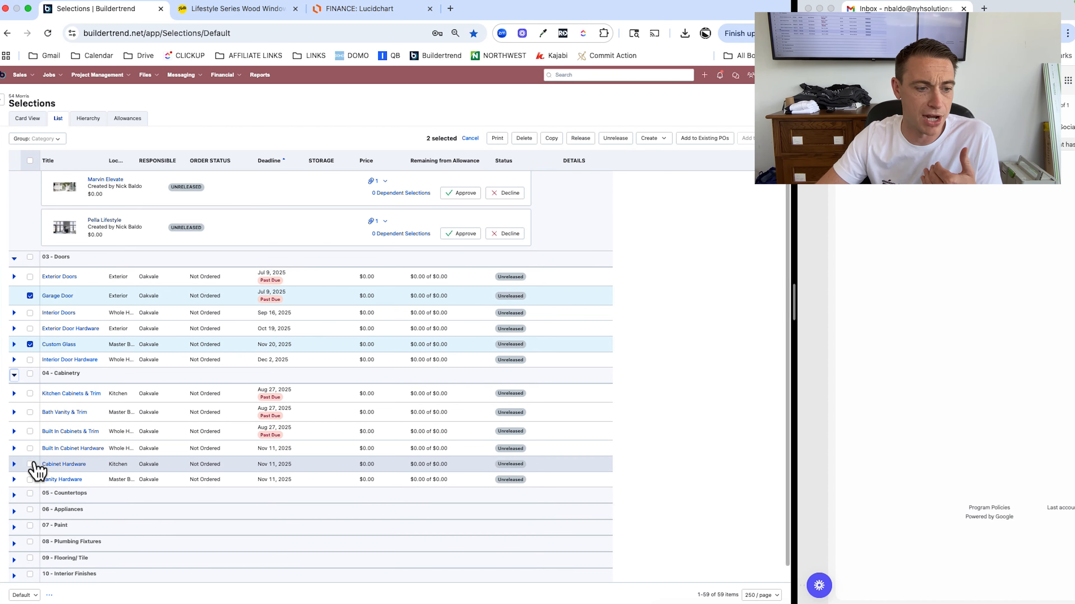
left_click(32, 449)
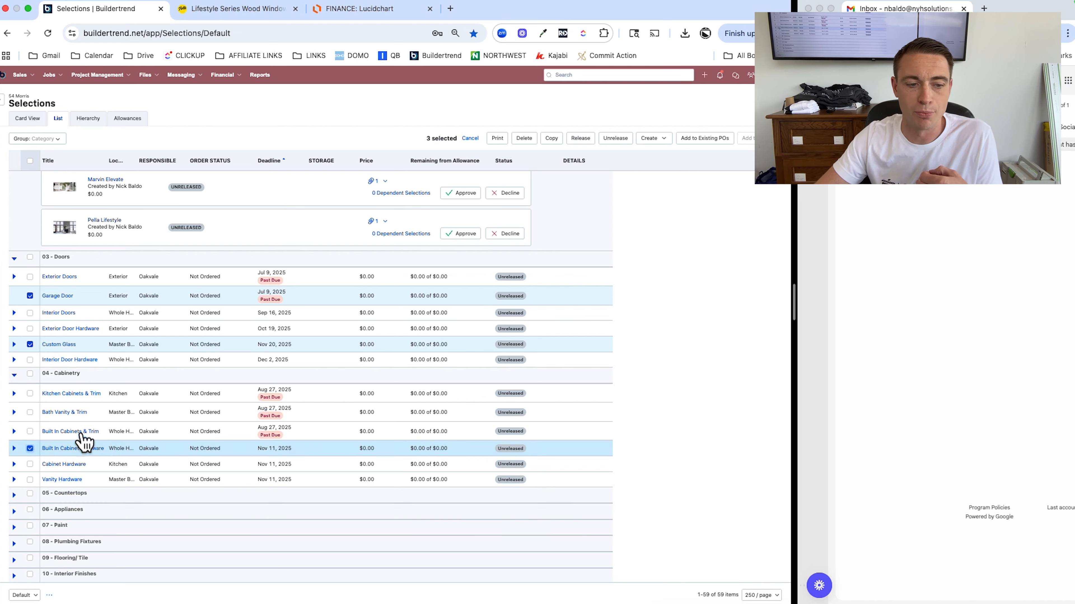
left_click(528, 142)
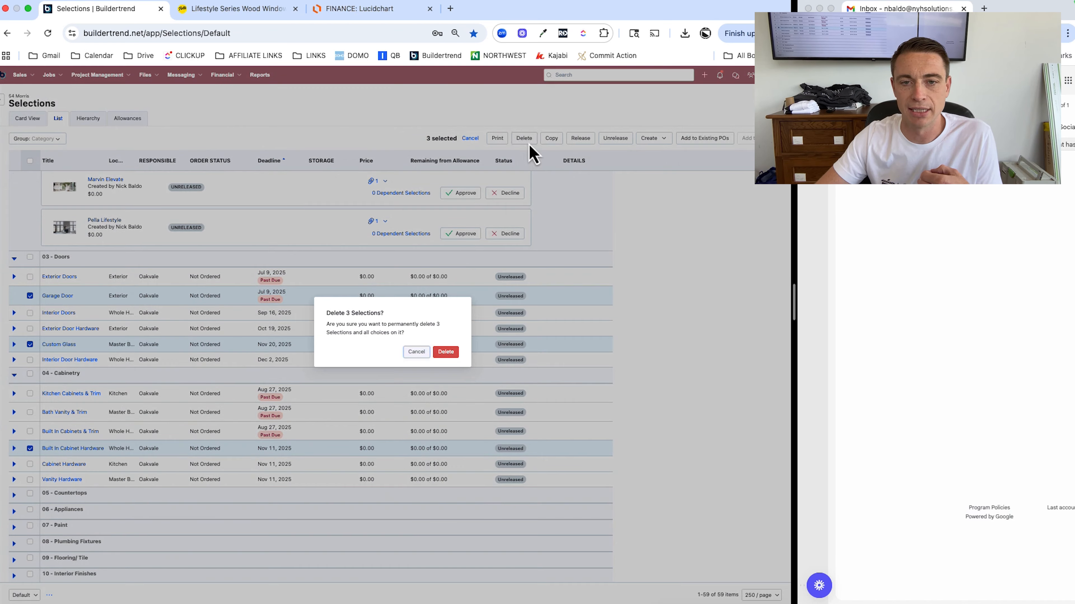
left_click(453, 353)
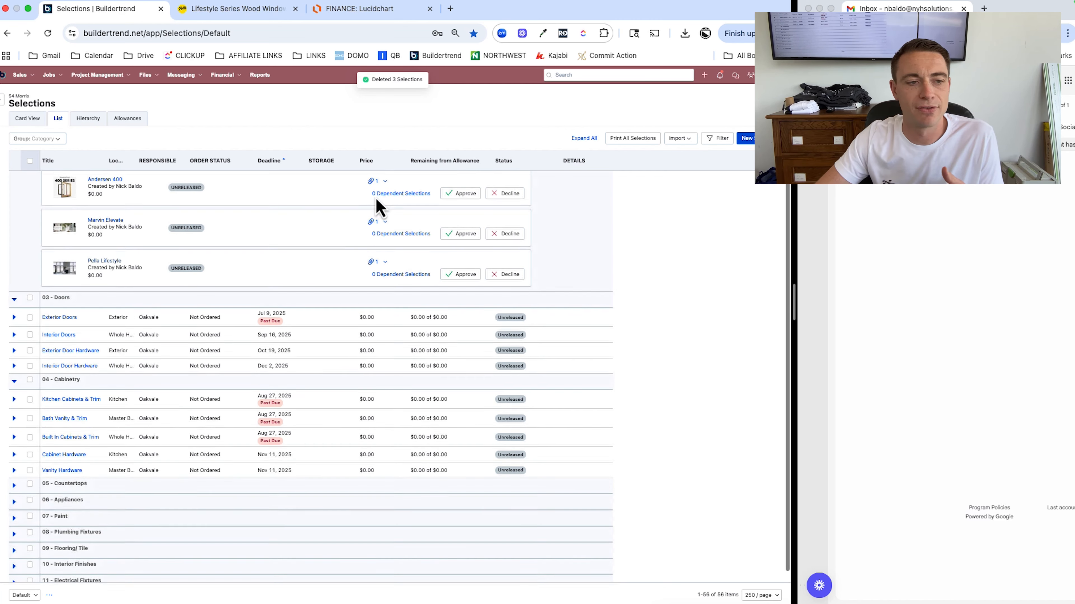
scroll(381, 205, "up", 2)
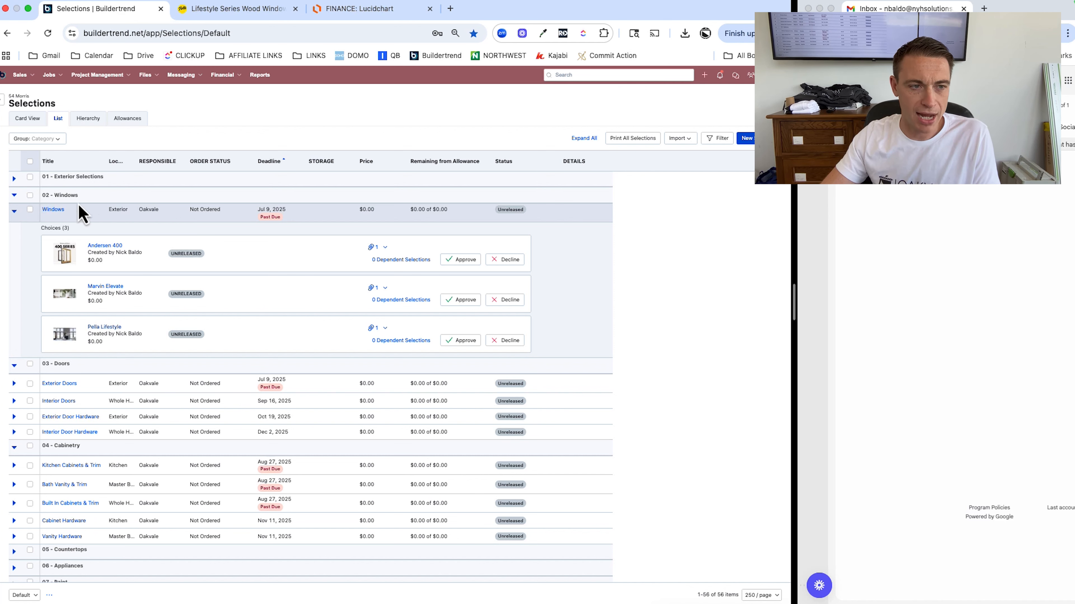
mouse_move(6, 111)
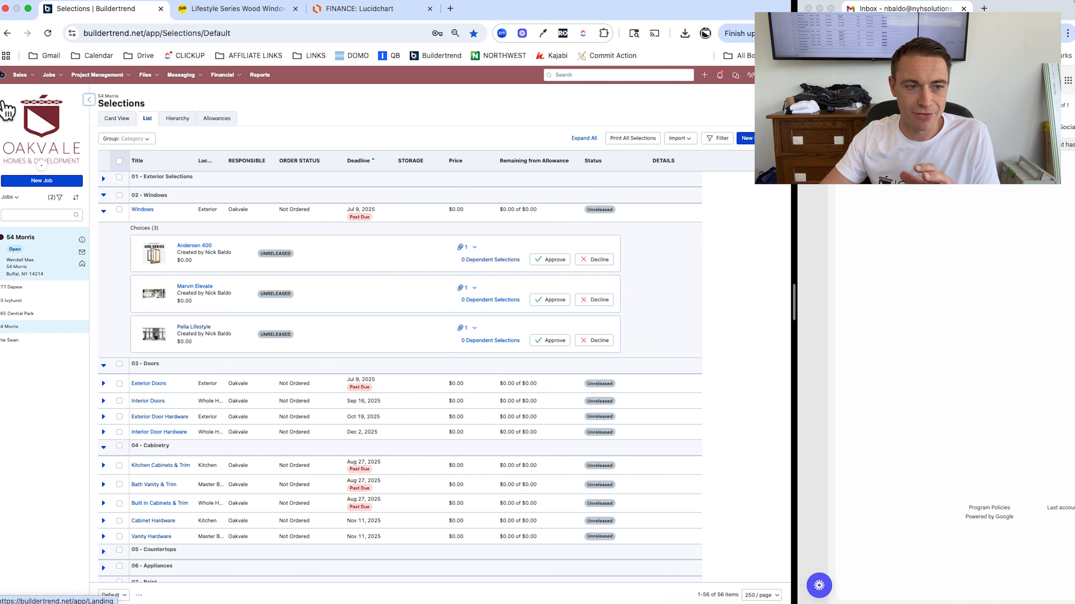
left_click(82, 265)
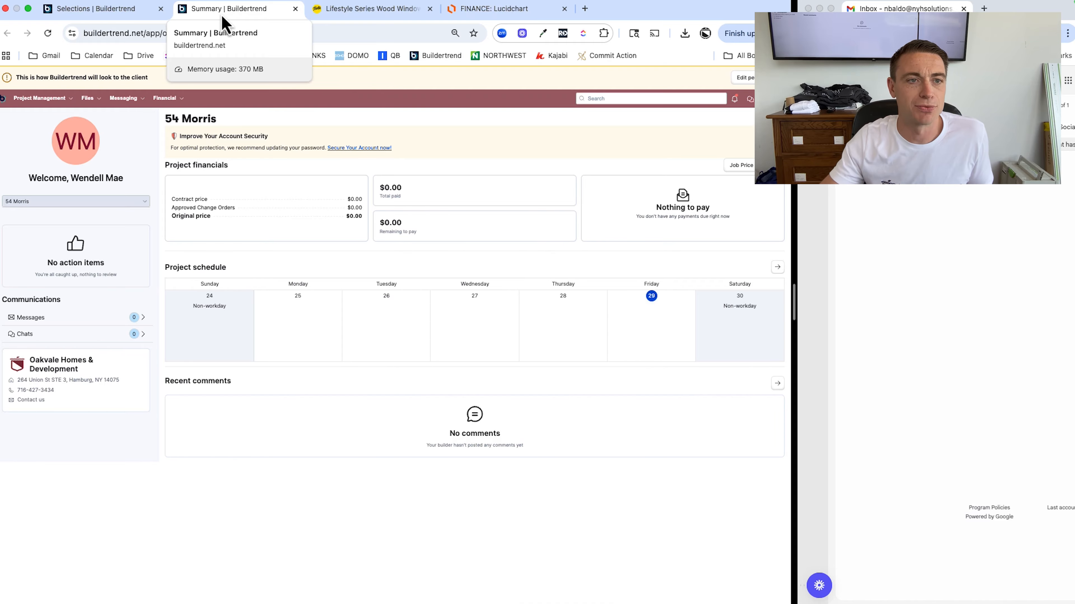
left_click_drag(223, 19, 861, 152)
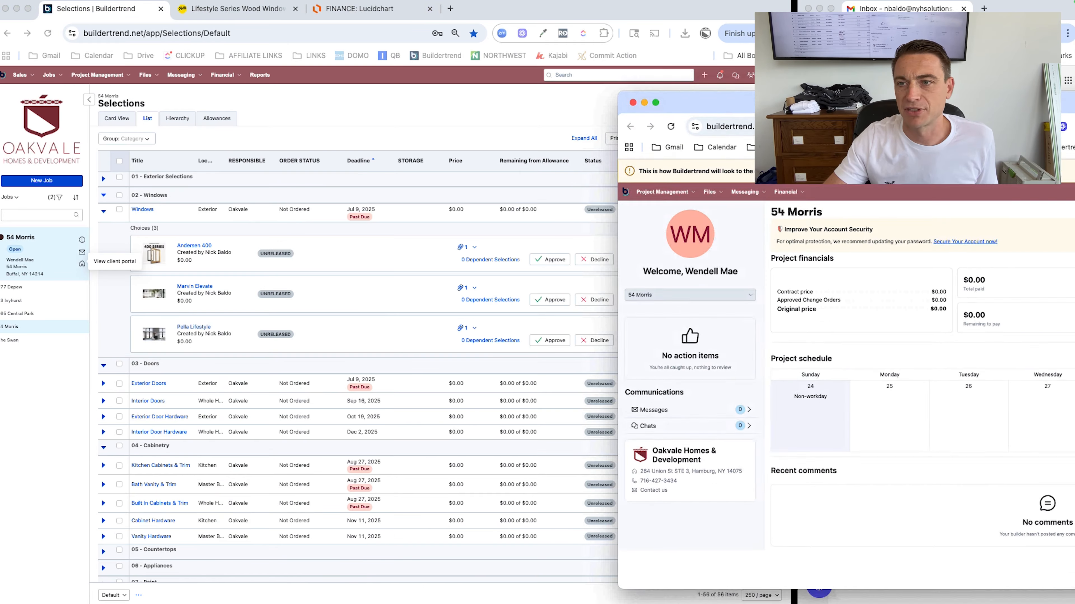
left_click_drag(861, 113, 871, 12)
left_click_drag(794, 297, 461, 286)
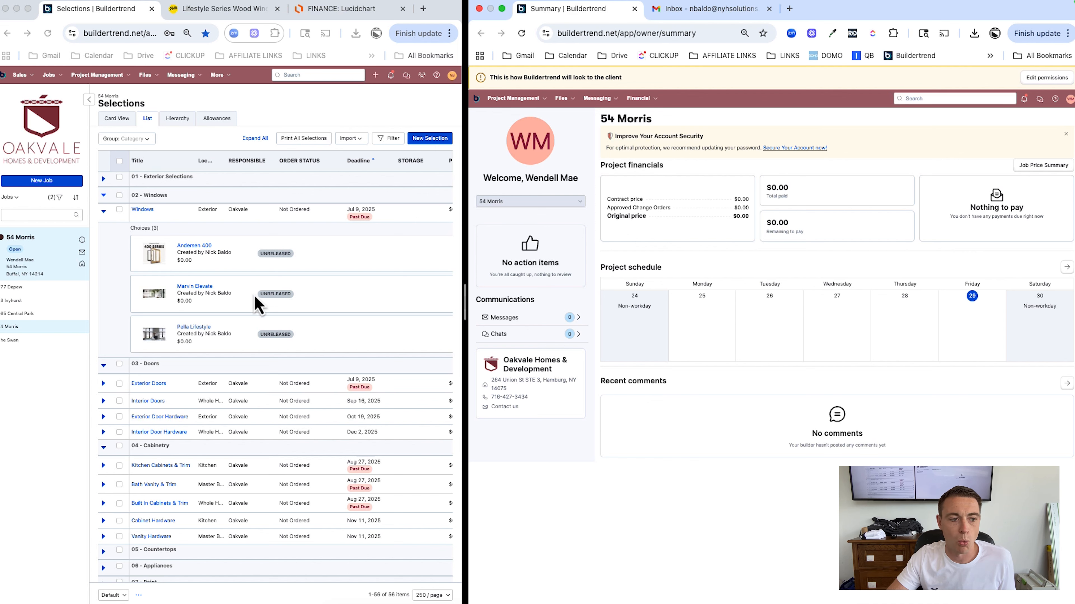
left_click(96, 77)
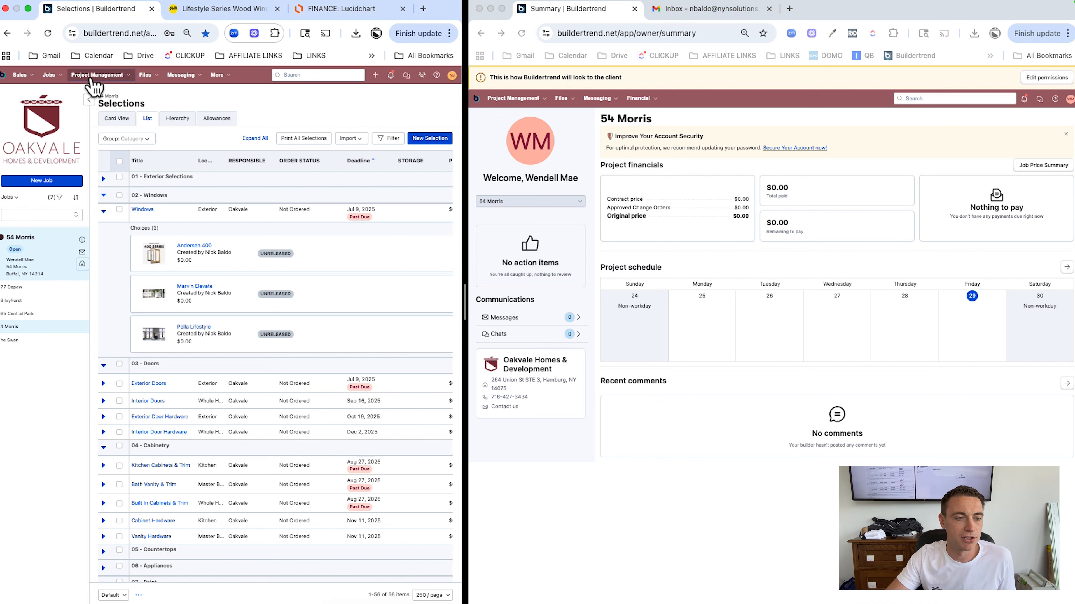
left_click(94, 94)
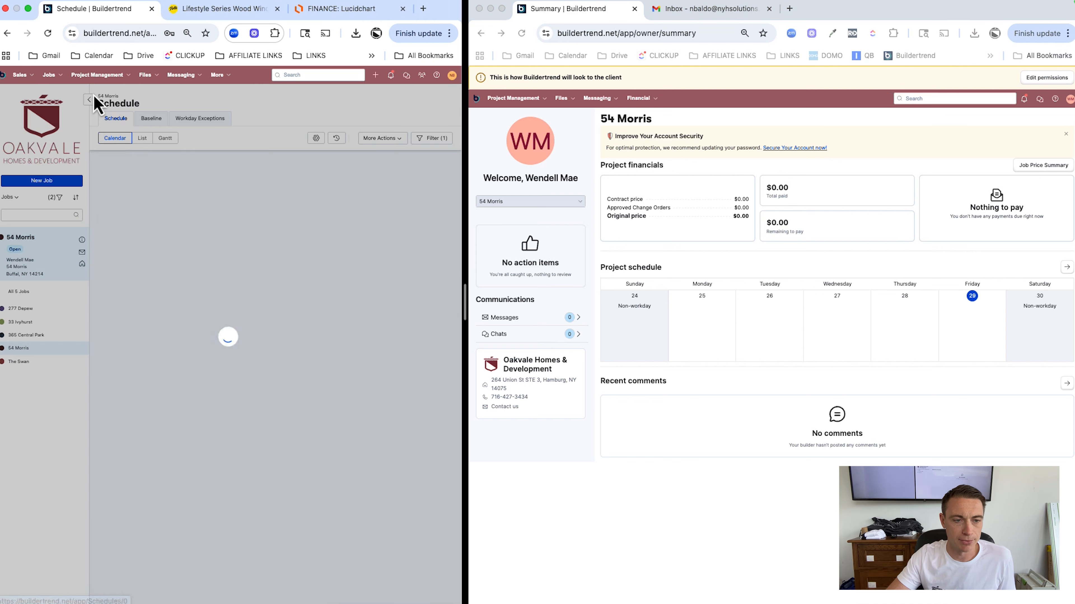
left_click(164, 157)
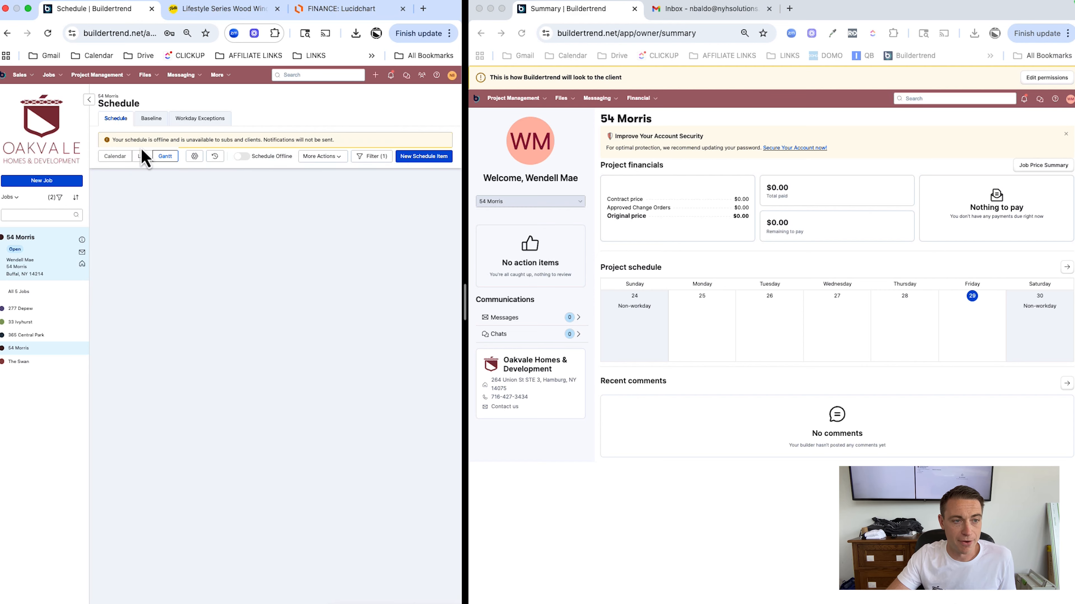
left_click(89, 101)
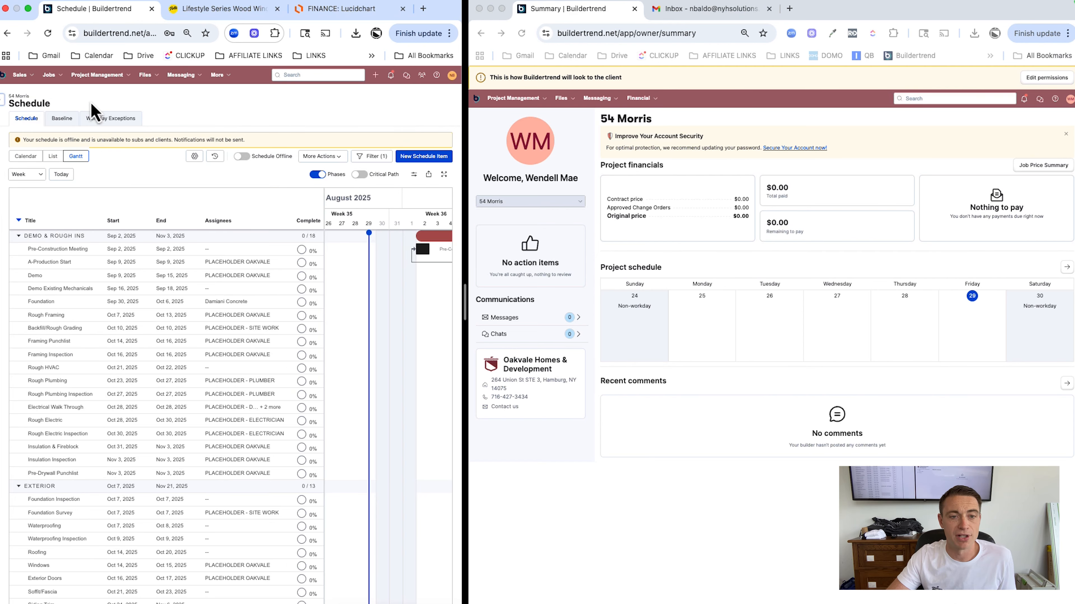
left_click_drag(464, 300, 566, 300)
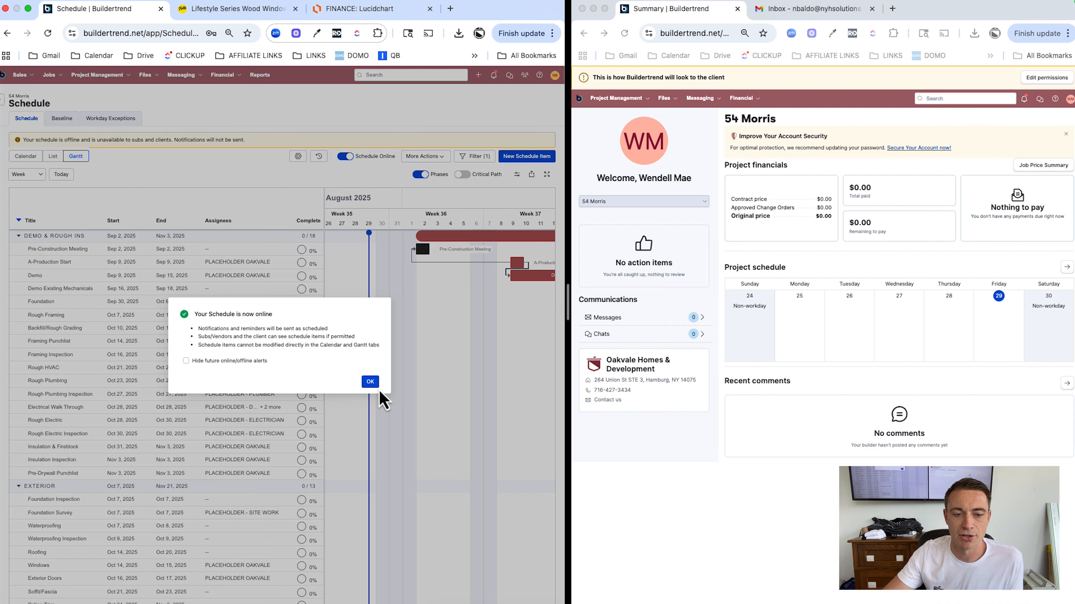
Put the schedule online without adding users or sending notifications, then reload the client portal
left_click(370, 382)
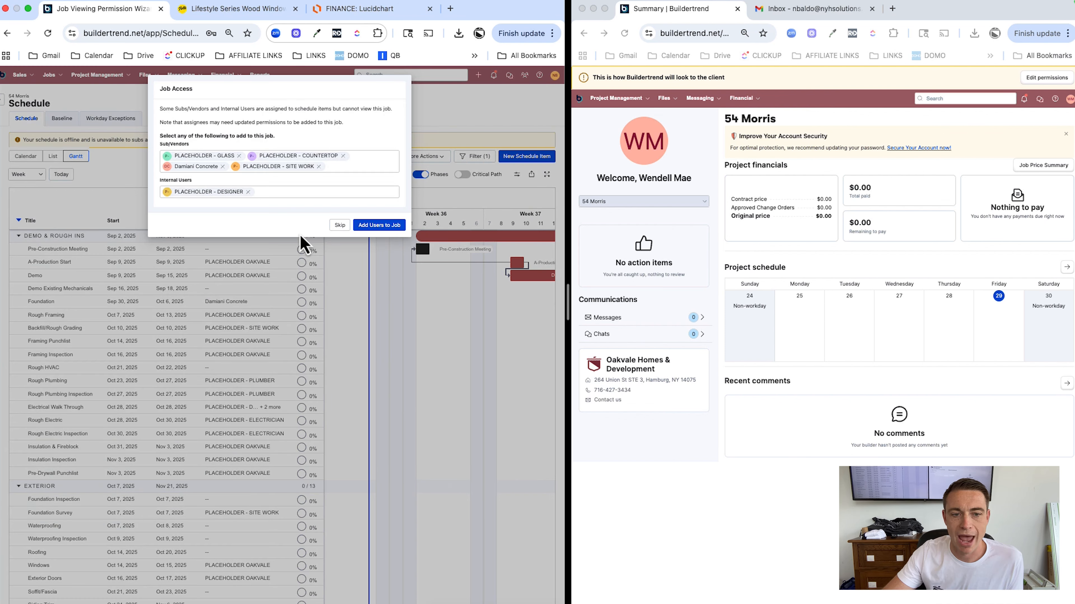
left_click(340, 225)
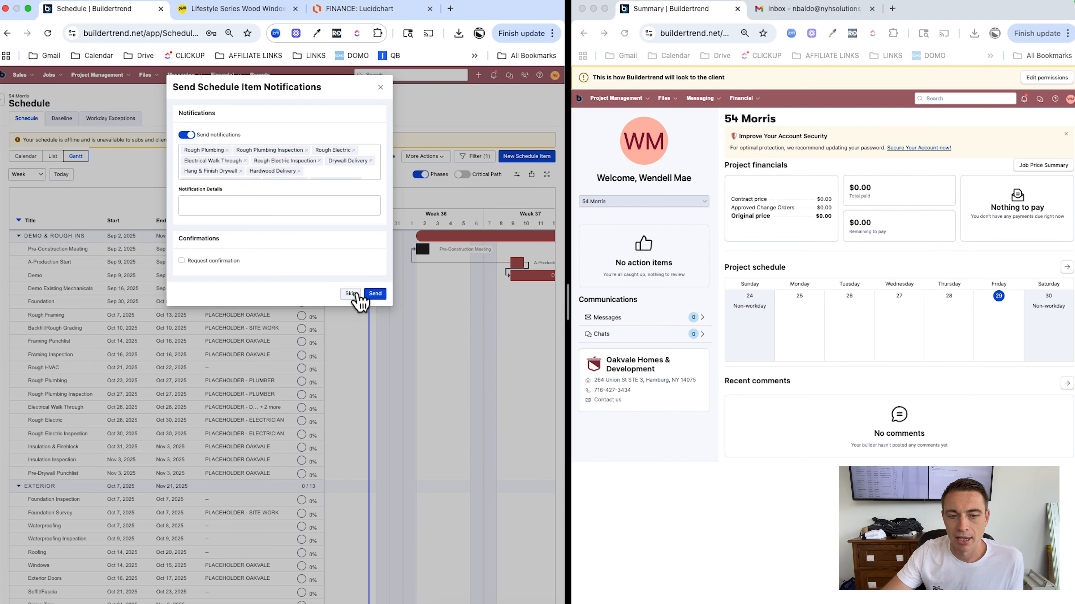
left_click(351, 294)
left_click(625, 33)
left_click(625, 33)
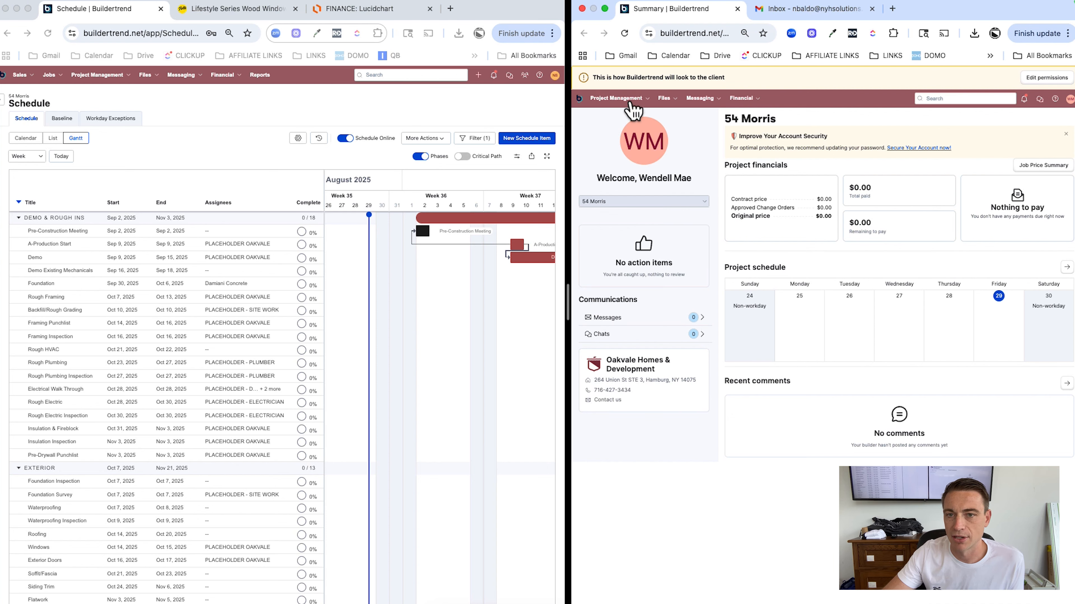
View the client portal schedule as a Gantt chart from September 2025, showing Foundation Sep 30–Oct 6
left_click(618, 98)
left_click(625, 116)
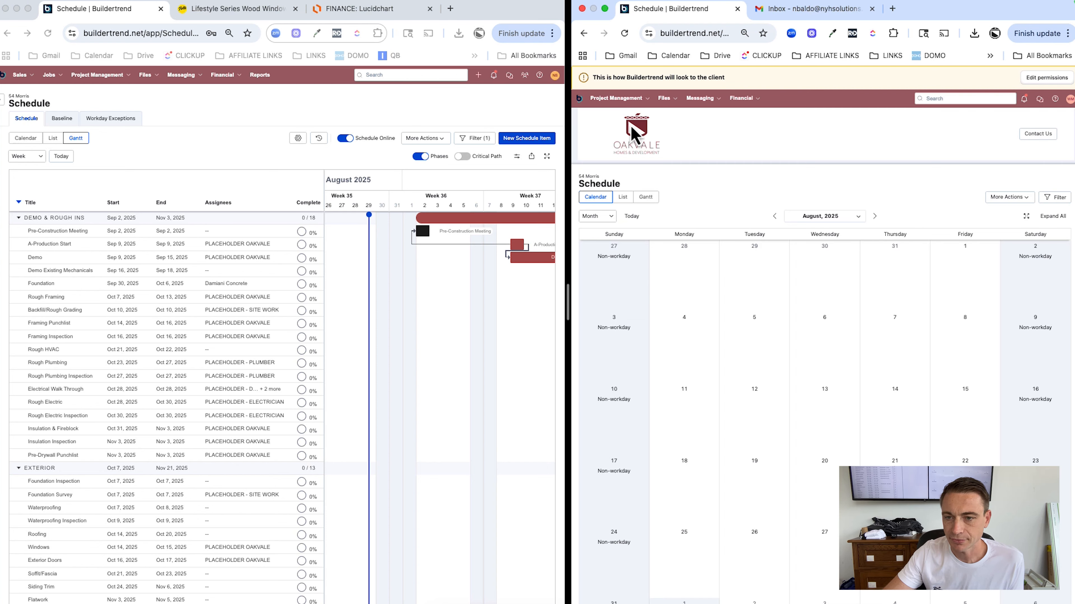
left_click(874, 216)
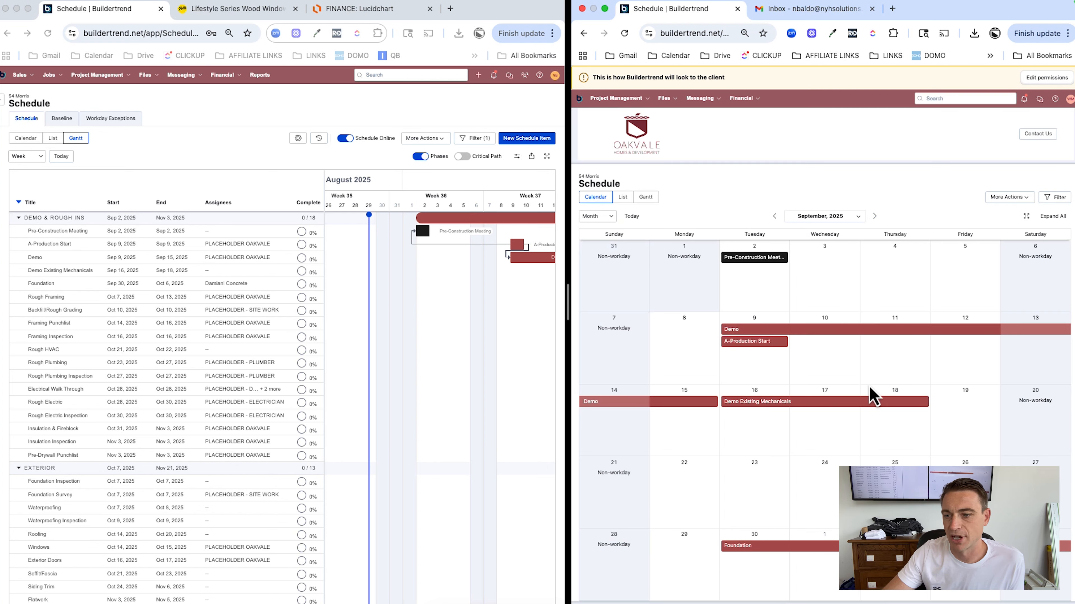
left_click(646, 197)
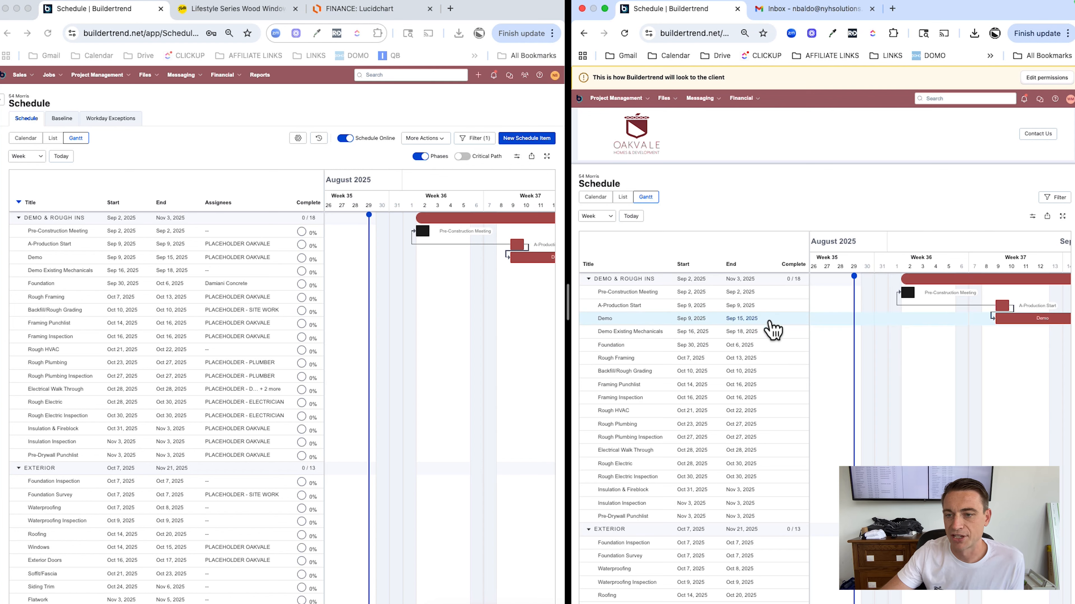
scroll(989, 328, "right", 5)
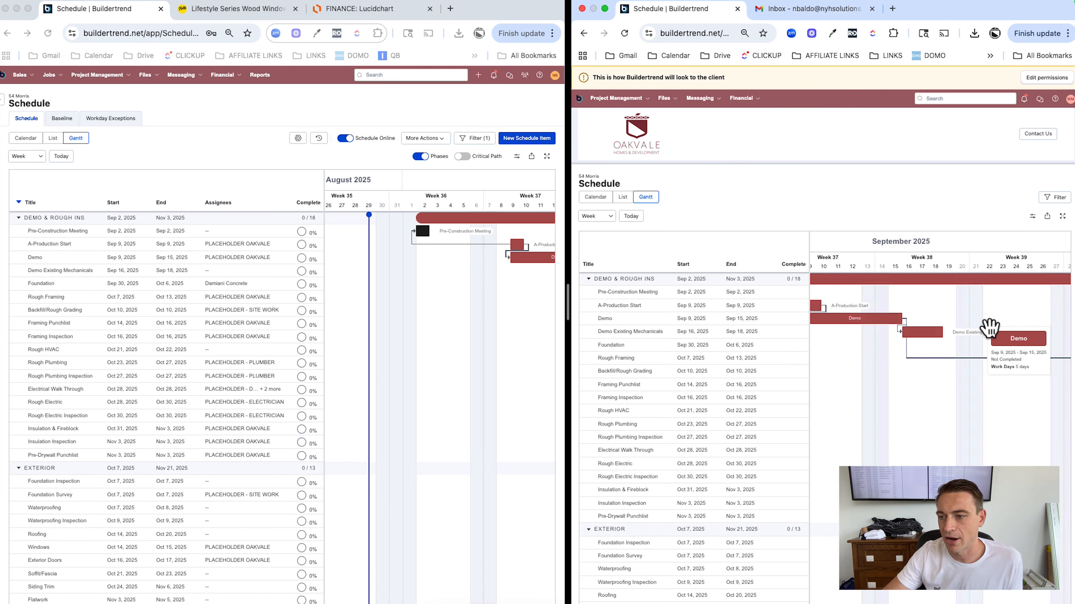
scroll(986, 333, "right", 5)
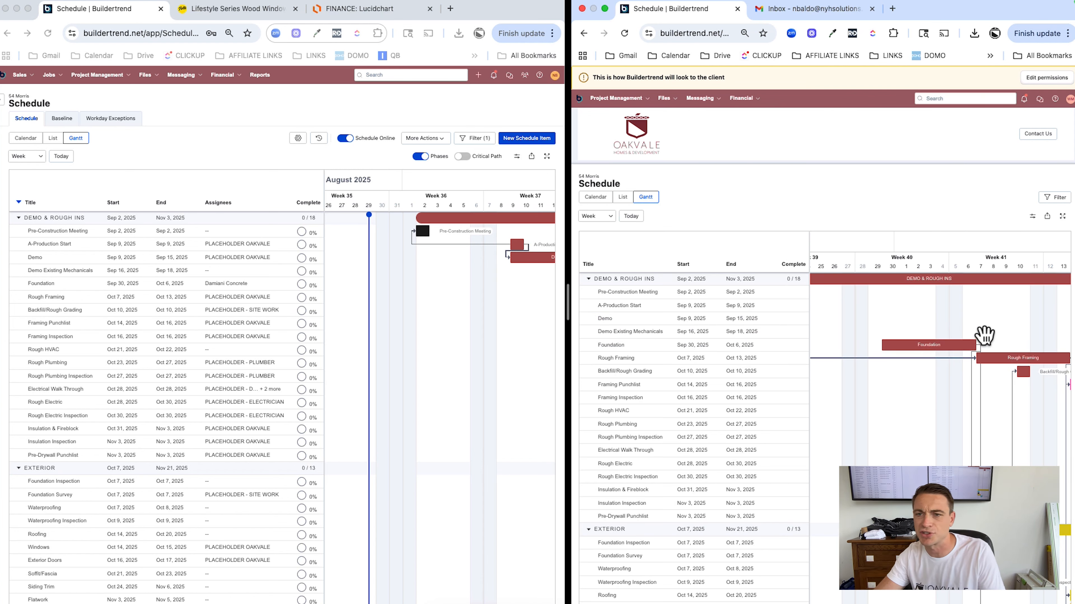
mouse_move(926, 351)
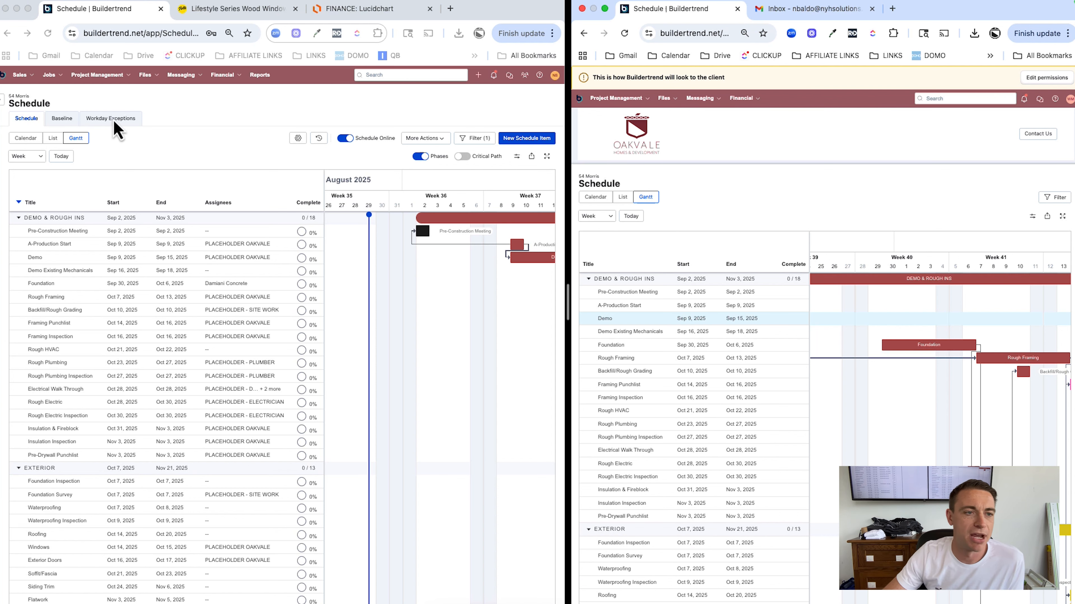
left_click(103, 101)
Select all 56 selections, release them and notify the client
mouse_move(102, 77)
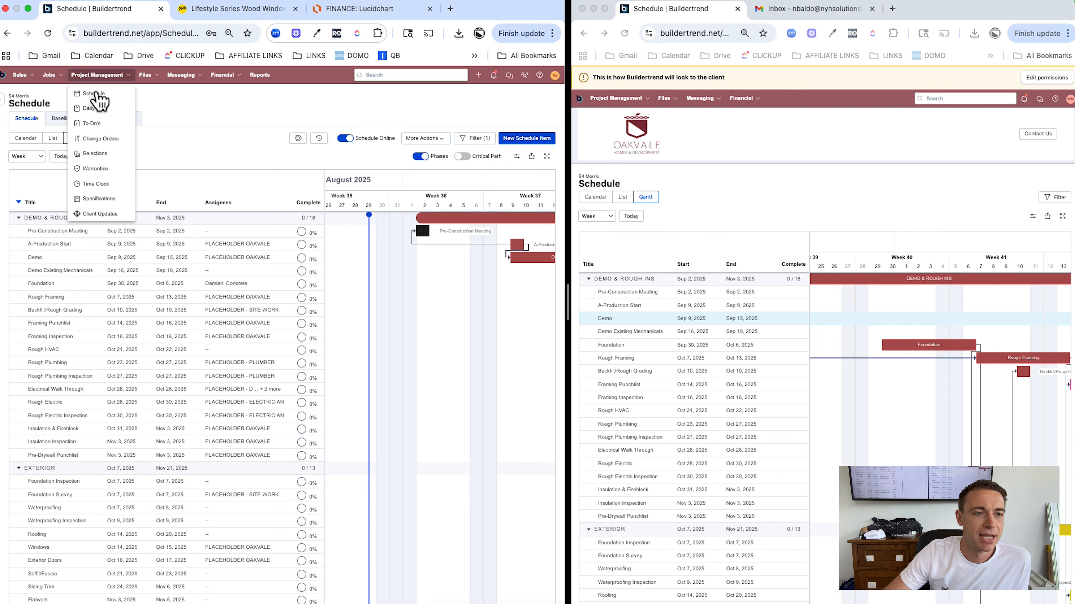
left_click(97, 157)
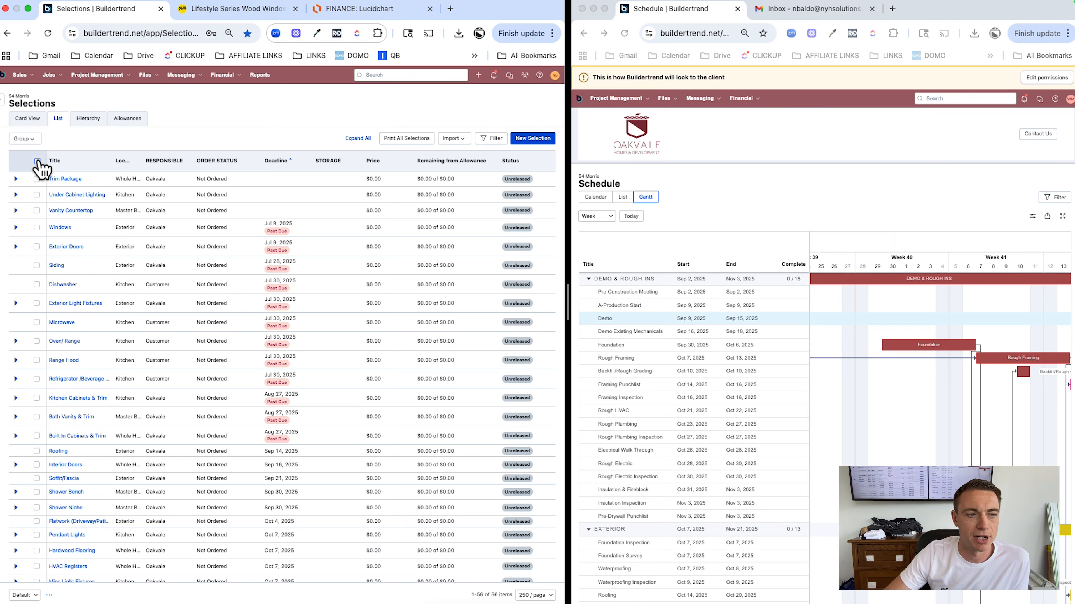
left_click(37, 161)
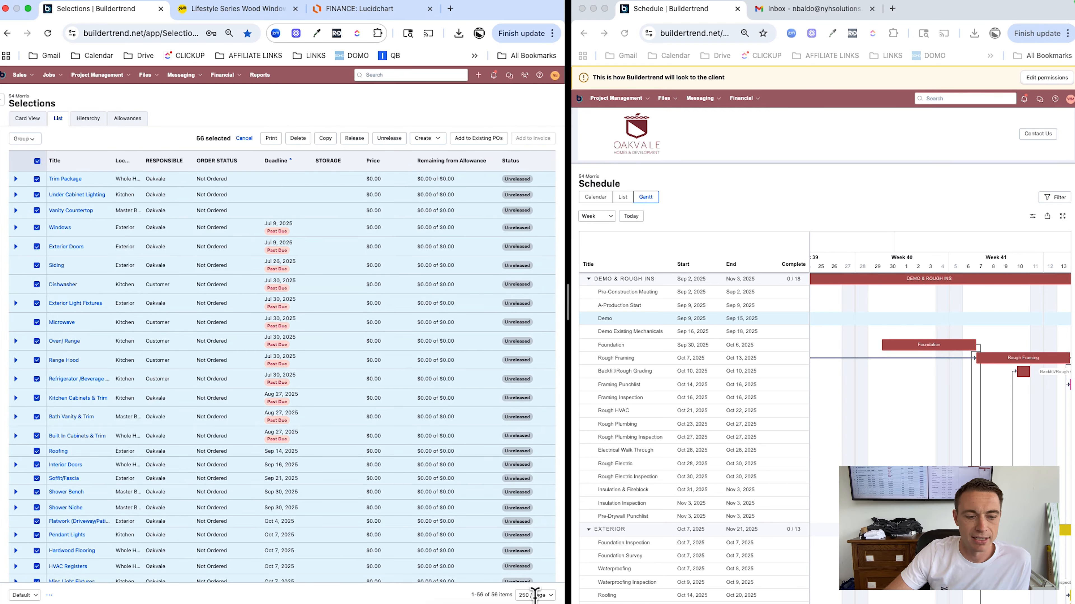
left_click(354, 139)
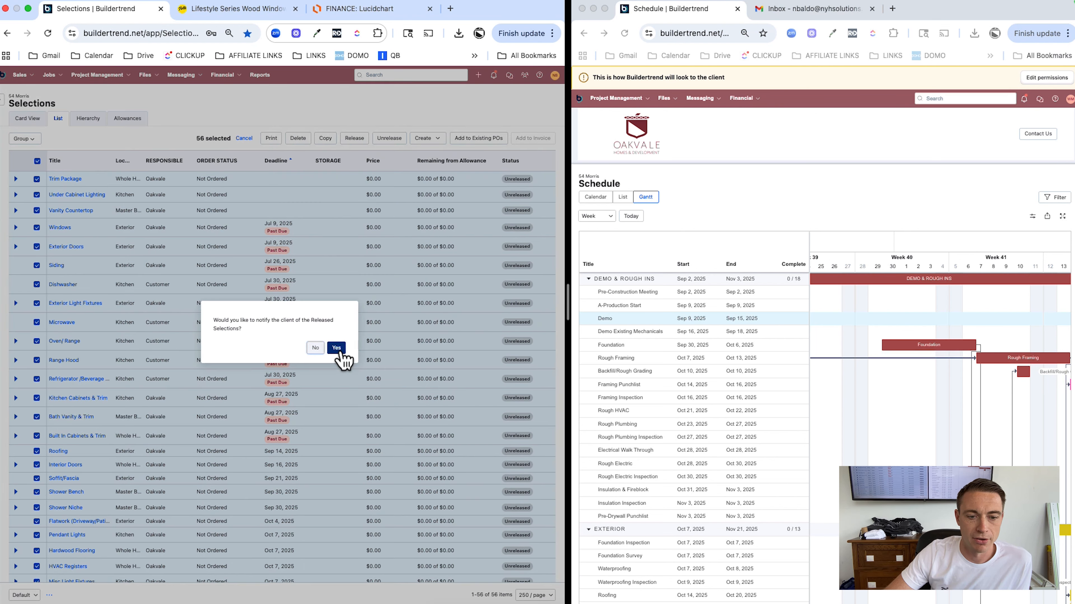
left_click(337, 349)
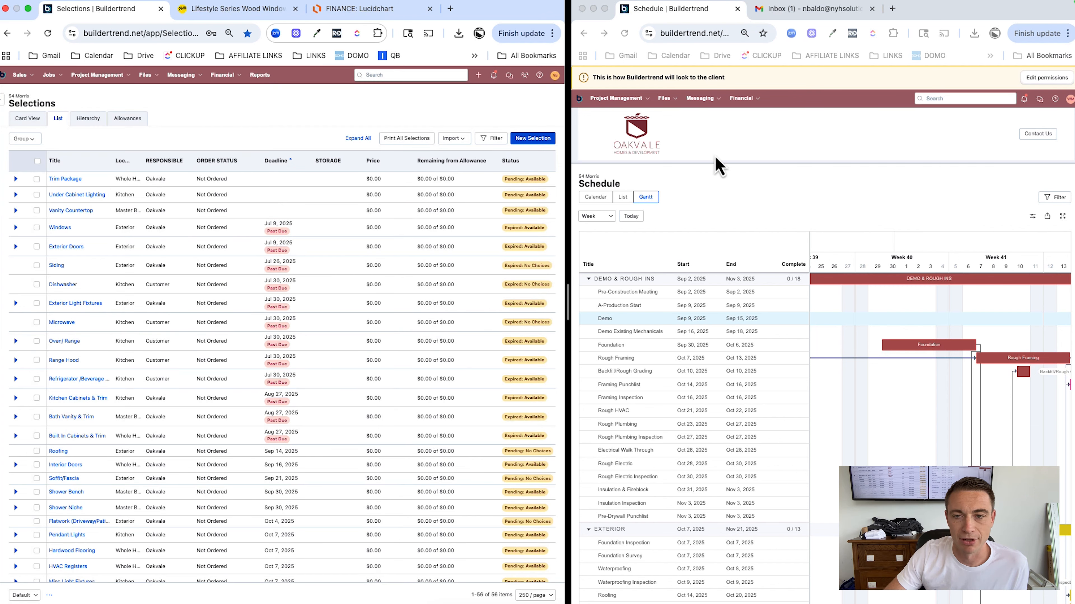
Open the client portal's Selections view and widen the client window
left_click(603, 123)
left_click(617, 98)
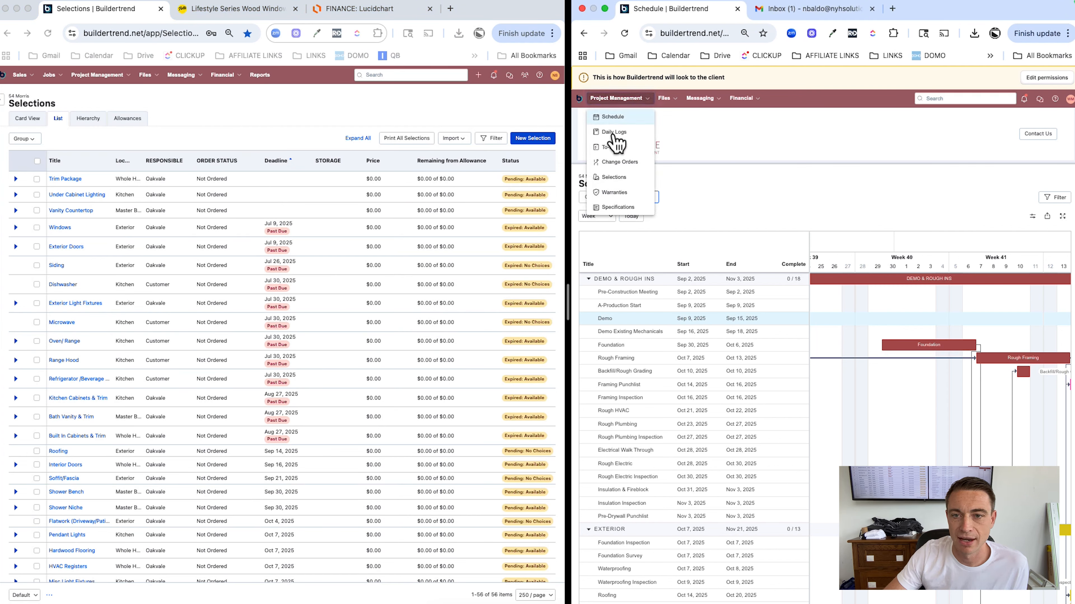
left_click(615, 181)
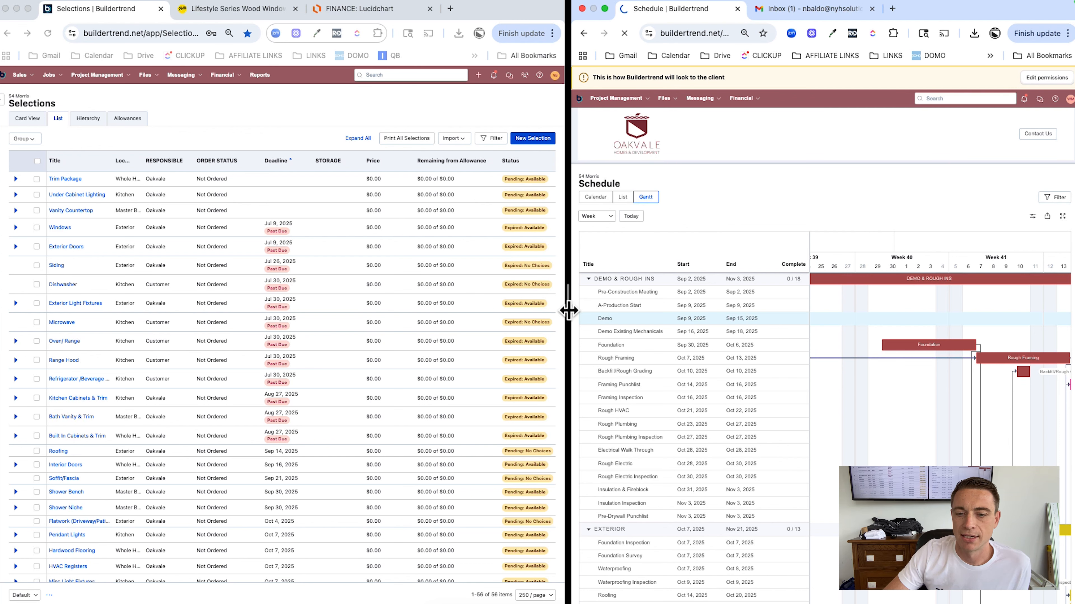
left_click_drag(566, 310, 497, 312)
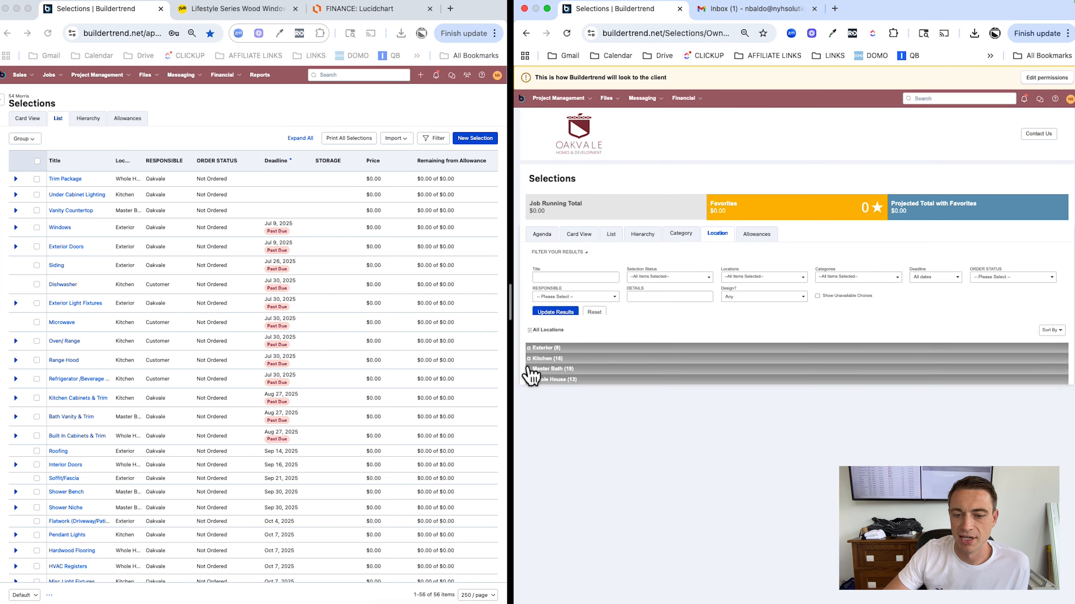
Expand Exterior > Windows, open Marvin Elevate and view its Elevate Collection product page
left_click(532, 309)
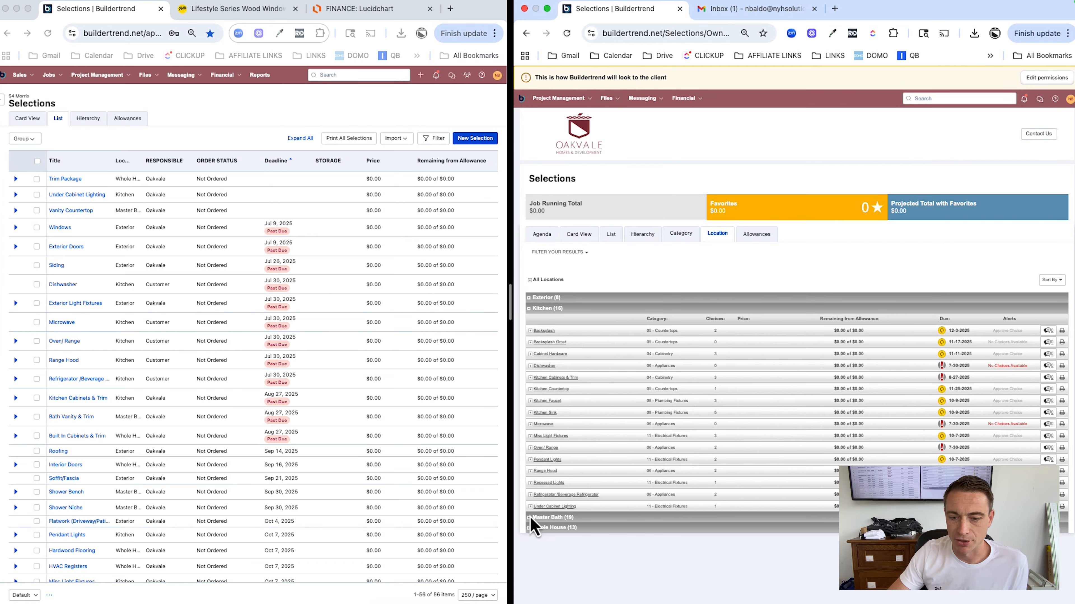
left_click(530, 517)
left_click(529, 298)
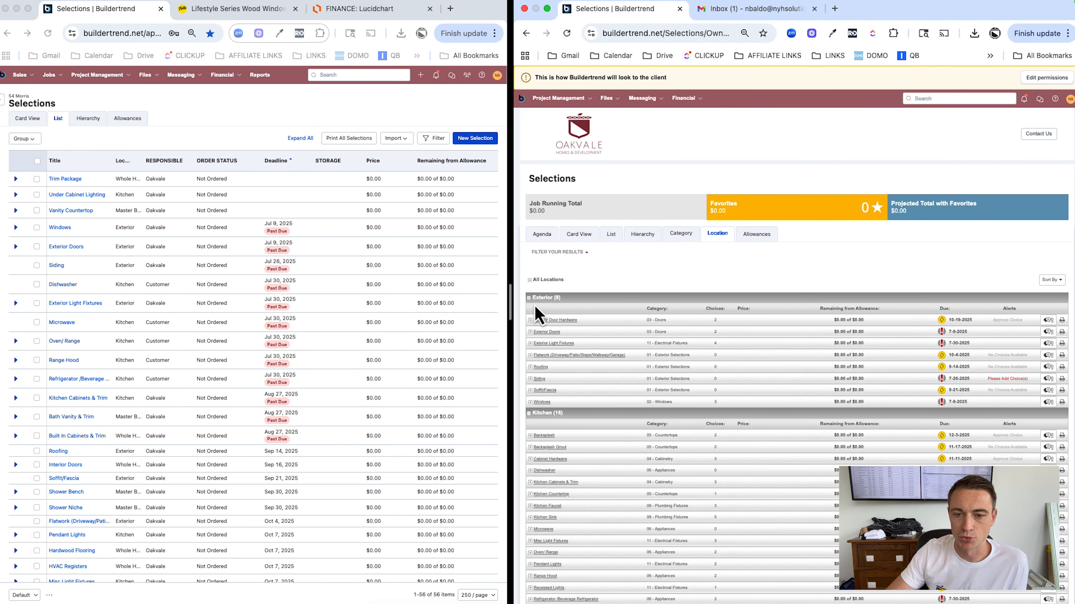
left_click(530, 402)
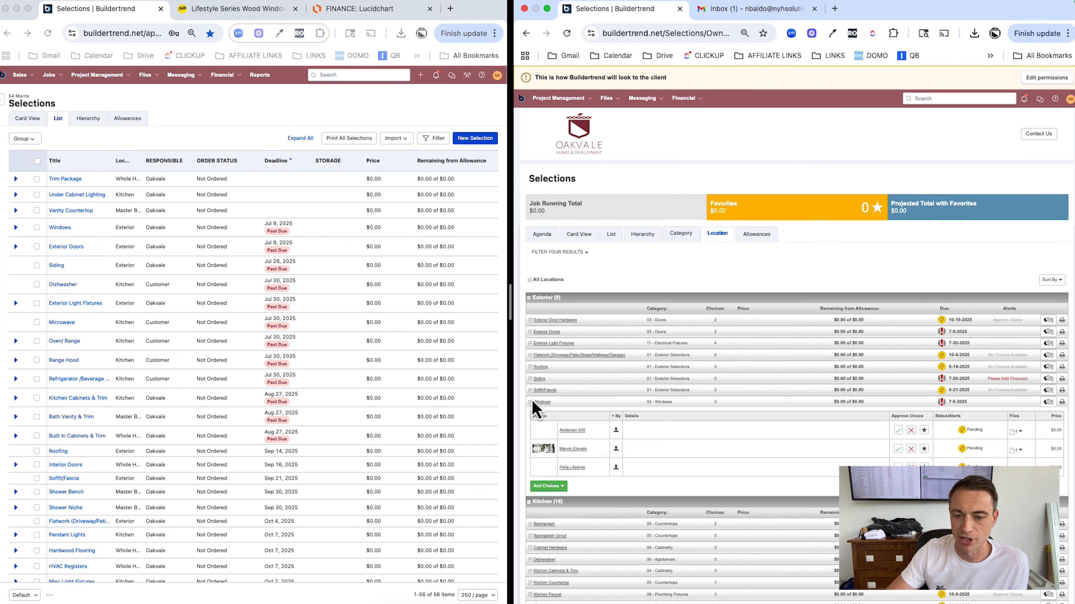
left_click(573, 456)
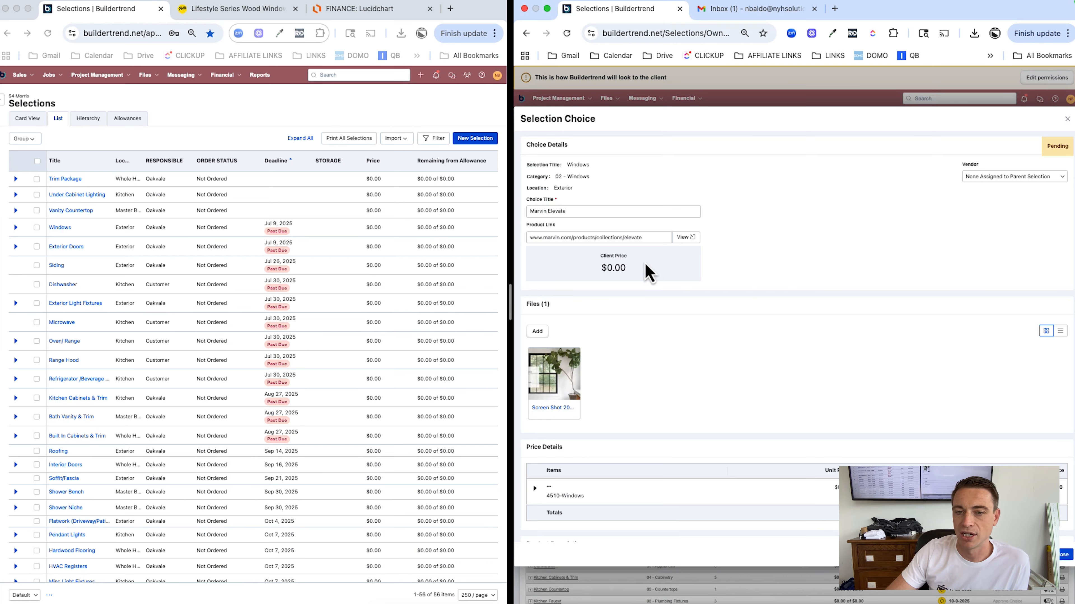
left_click(684, 238)
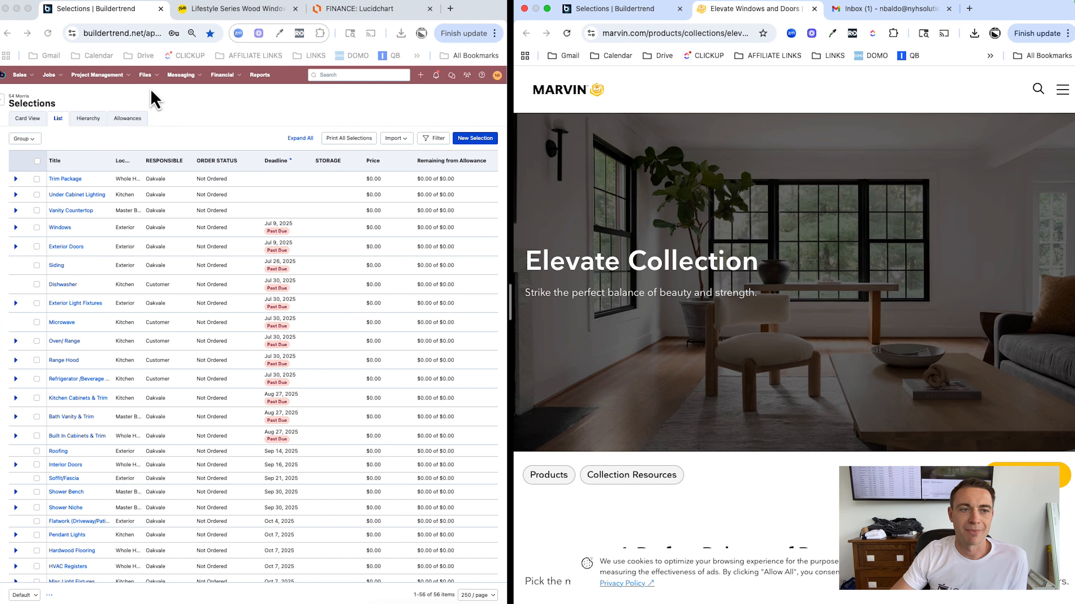
scroll(153, 90, "down", 1)
Upload Sample-Time&MaterialsContract-Redacted.pdf from downloads into the job's Client Shared documents folder
mouse_move(155, 82)
left_click(155, 106)
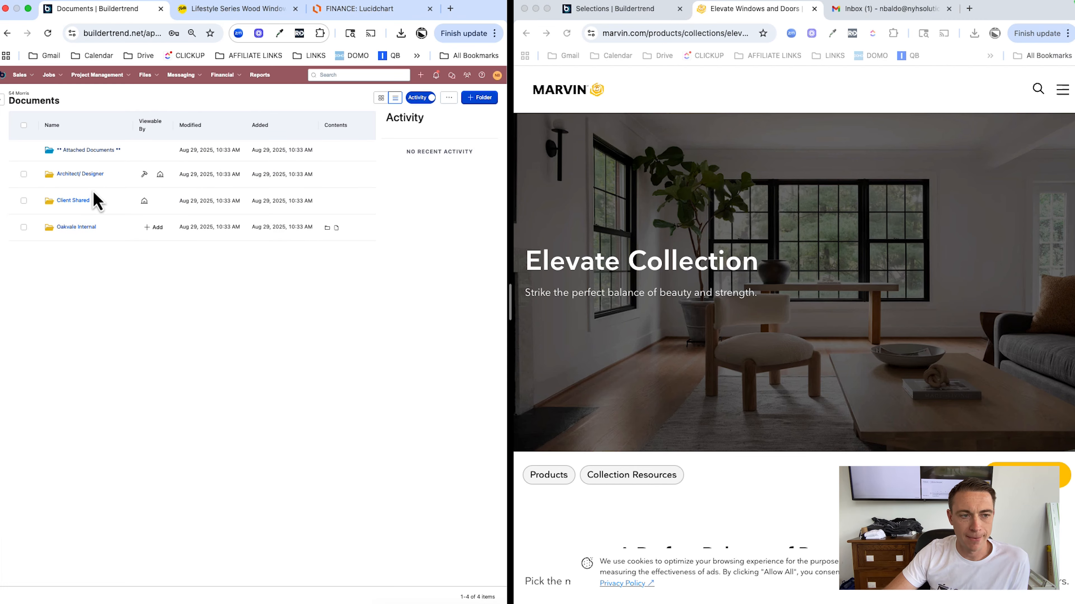
left_click(81, 202)
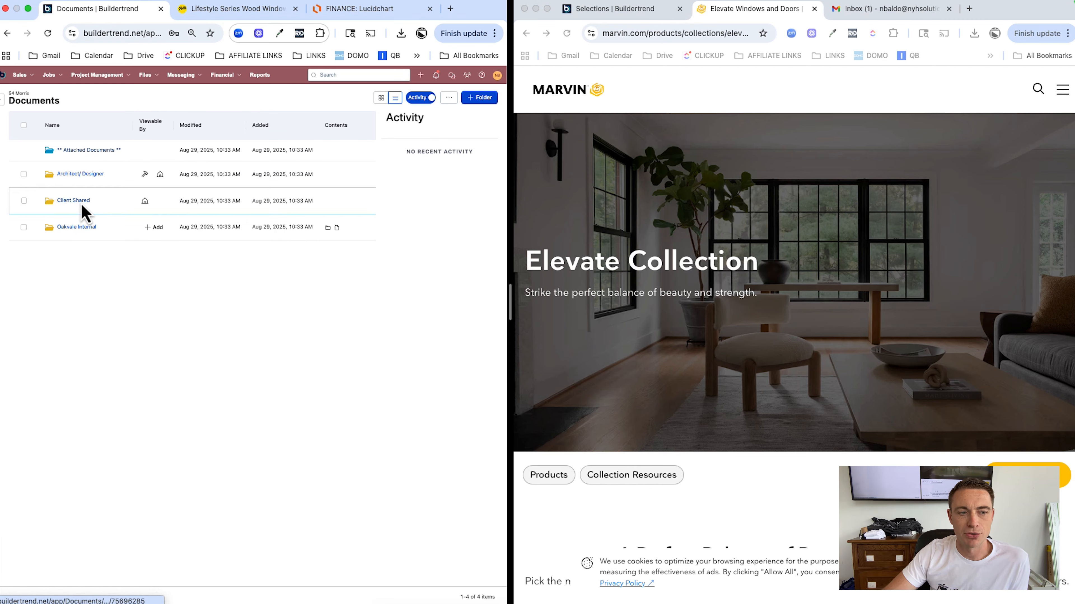
left_click(311, 384)
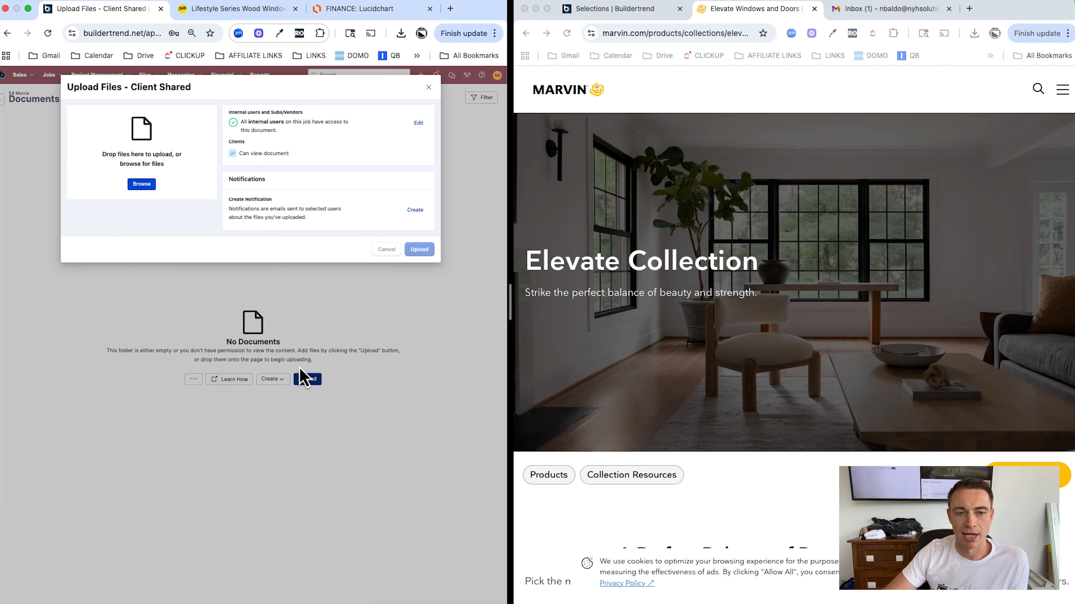
left_click(973, 38)
left_click_drag(894, 89, 167, 165)
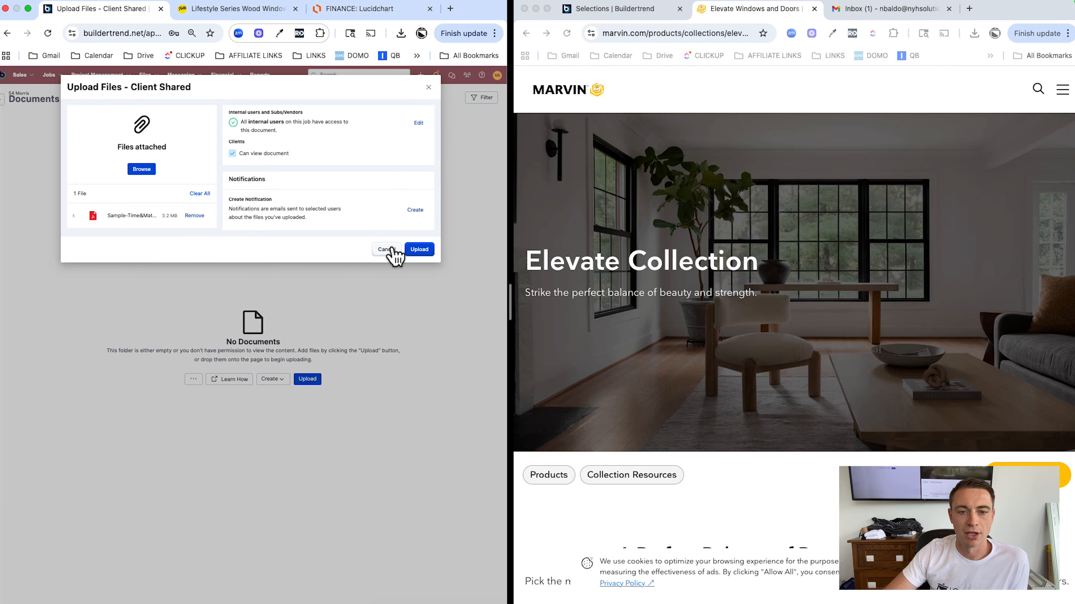
left_click(420, 249)
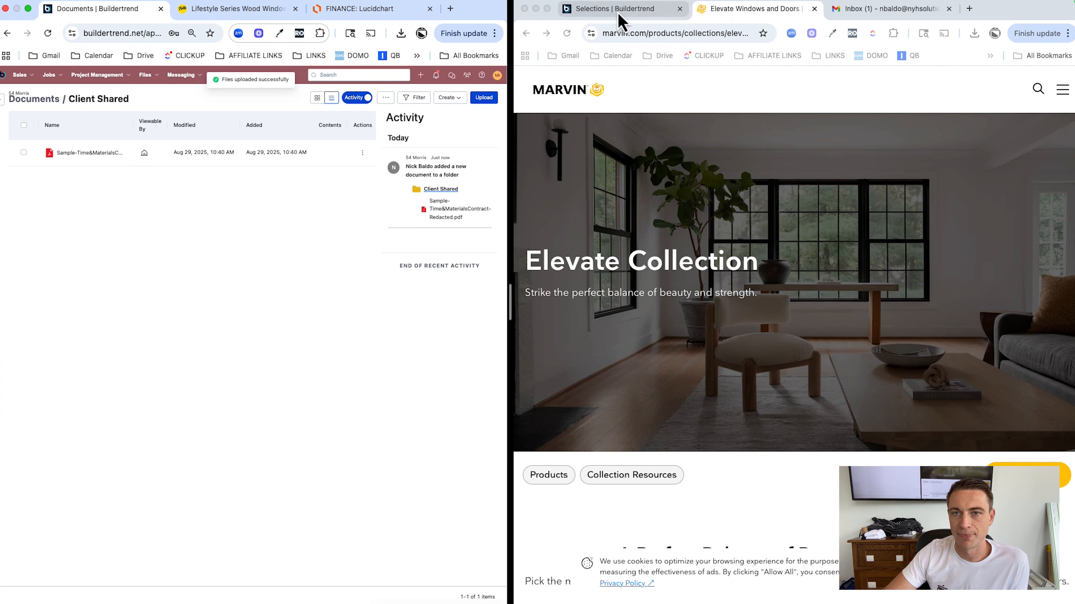
In the client view, close the Marvin Elevate choice details and go to Files > Documents
left_click(619, 16)
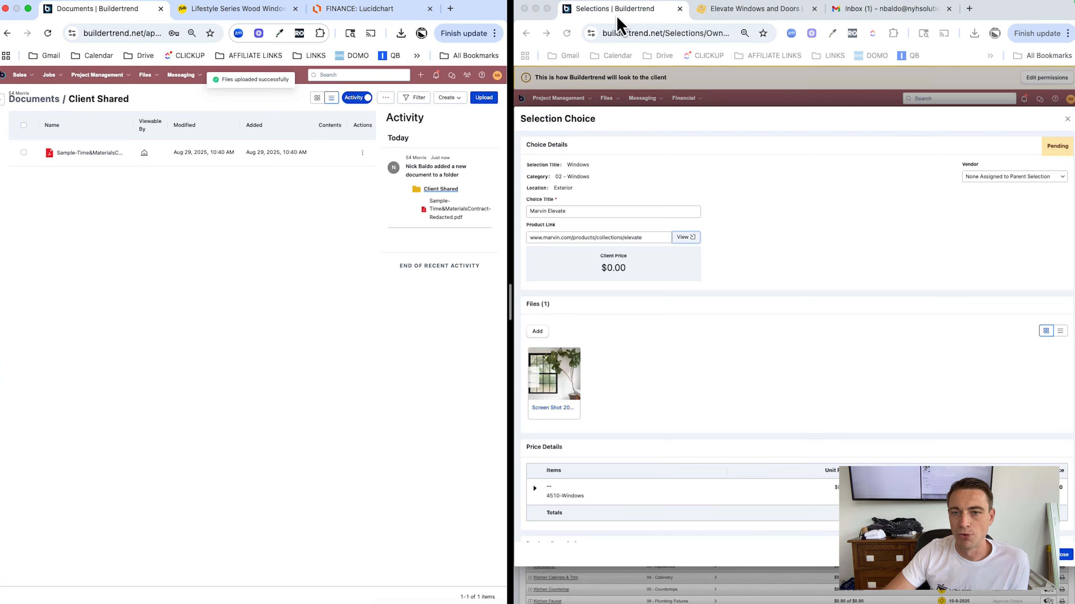
left_click(1067, 121)
left_click(608, 99)
left_click(616, 122)
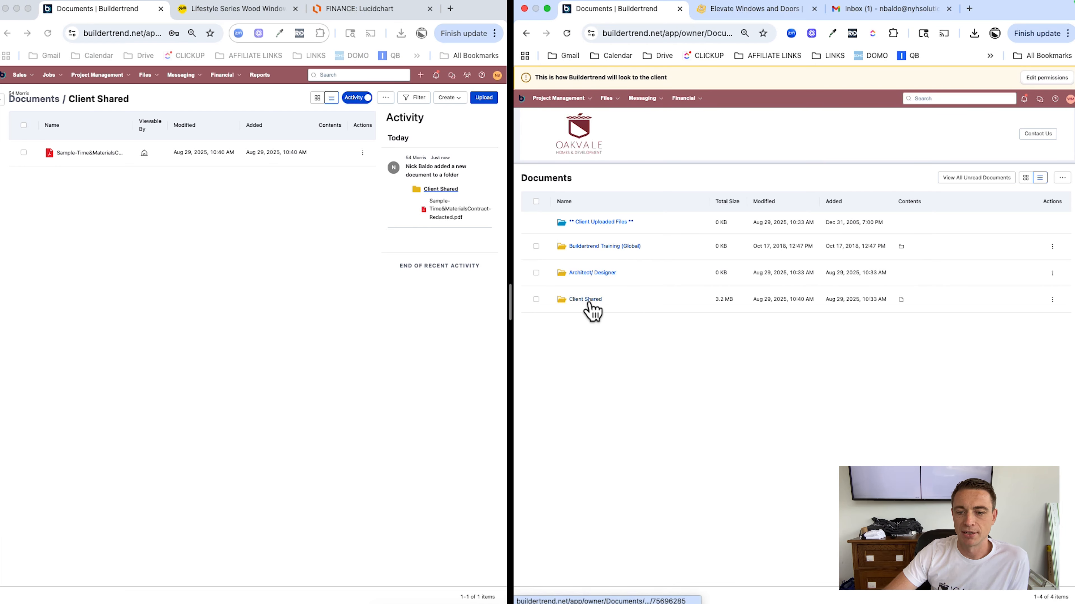
Check the contract PDF in the client's Client Shared folder, then go to the client Videos page
left_click(586, 299)
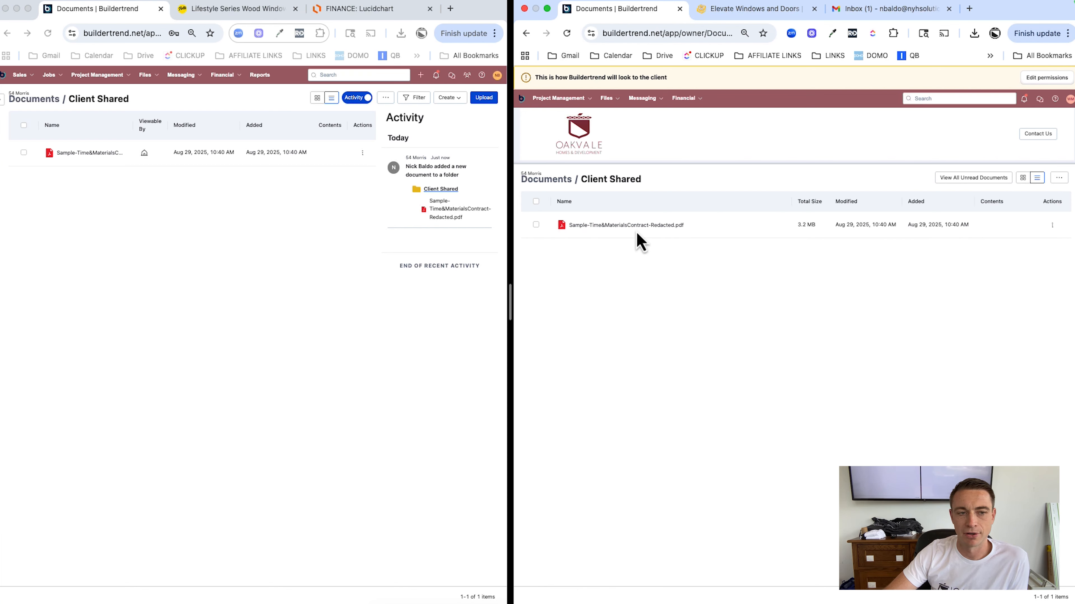
left_click(241, 237)
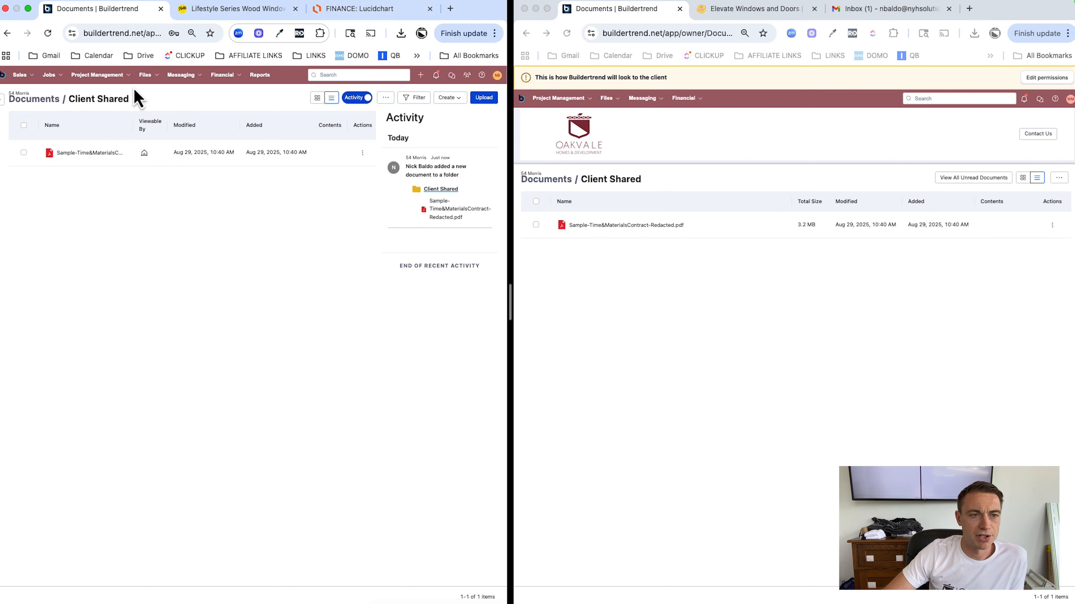
left_click(610, 100)
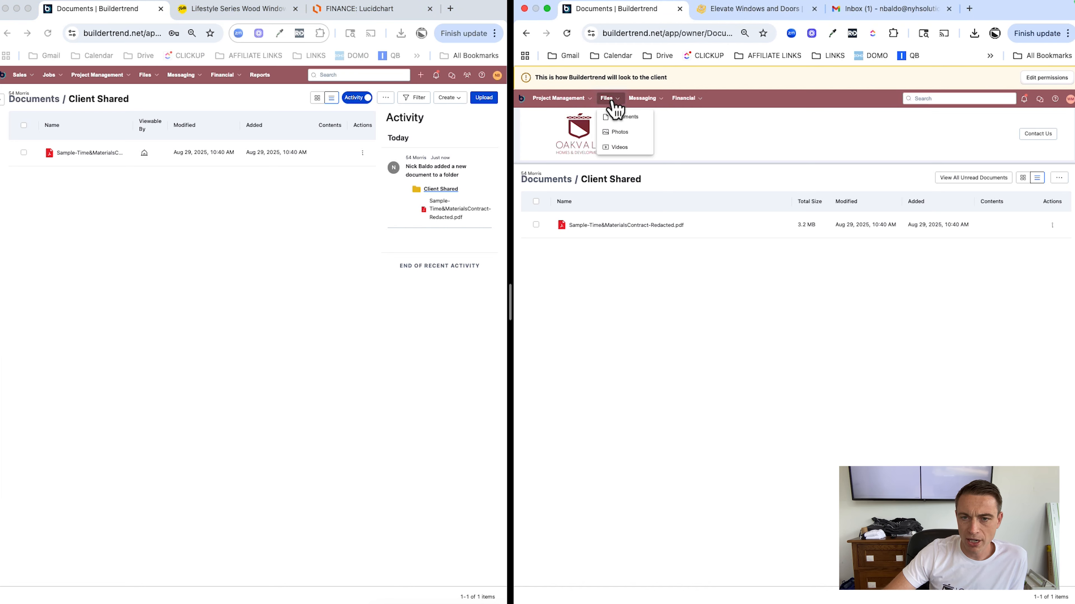
left_click(618, 148)
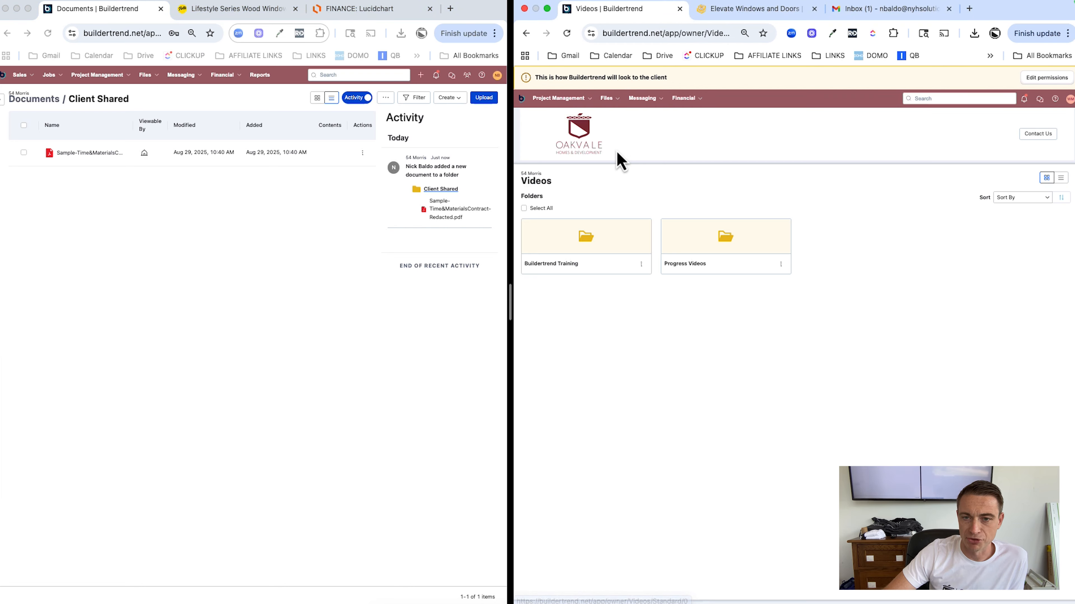
Open the client's Buildertrend Training folder showing the five tutorial videos
left_click(570, 265)
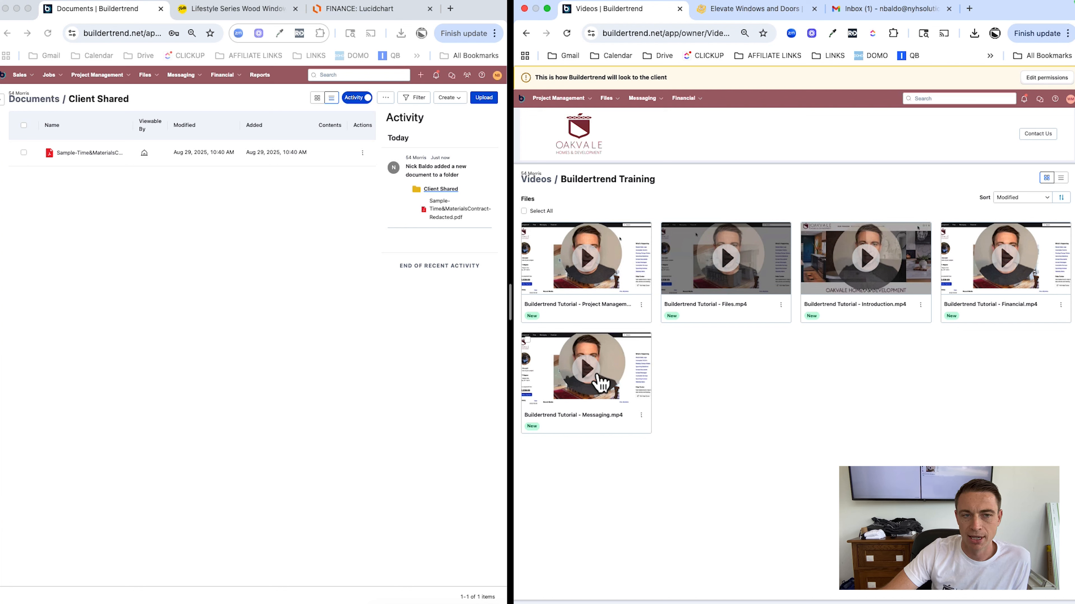
left_click(272, 339)
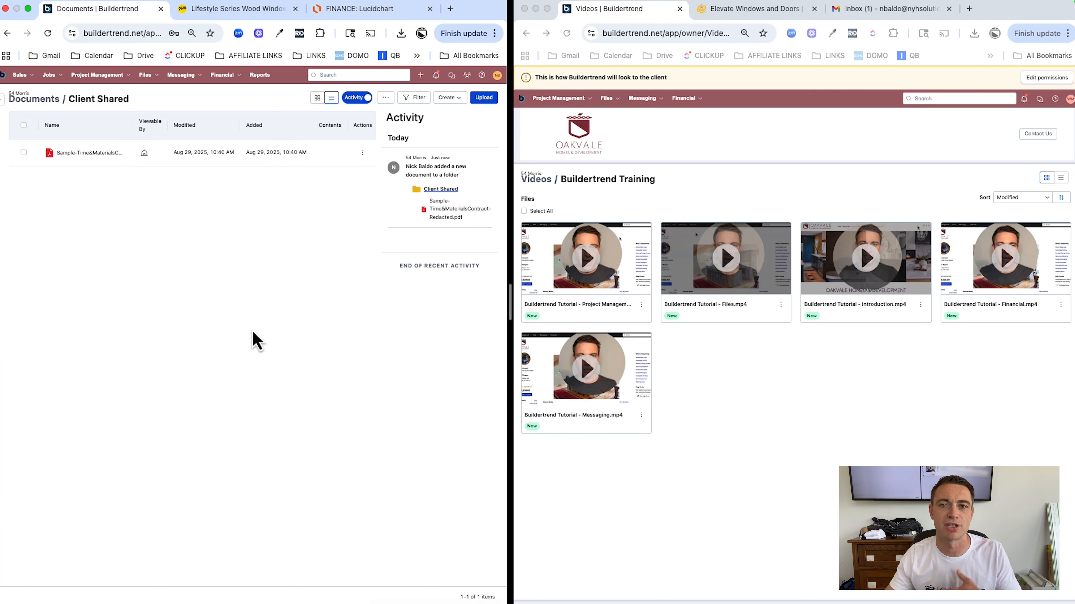
mouse_move(50, 76)
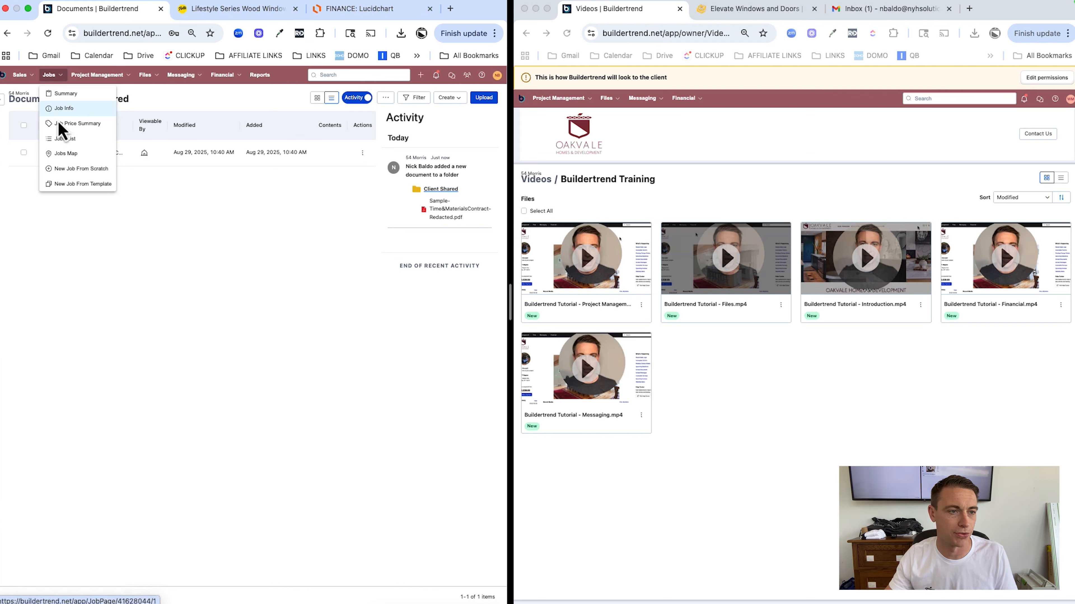
mouse_move(96, 76)
left_click(90, 125)
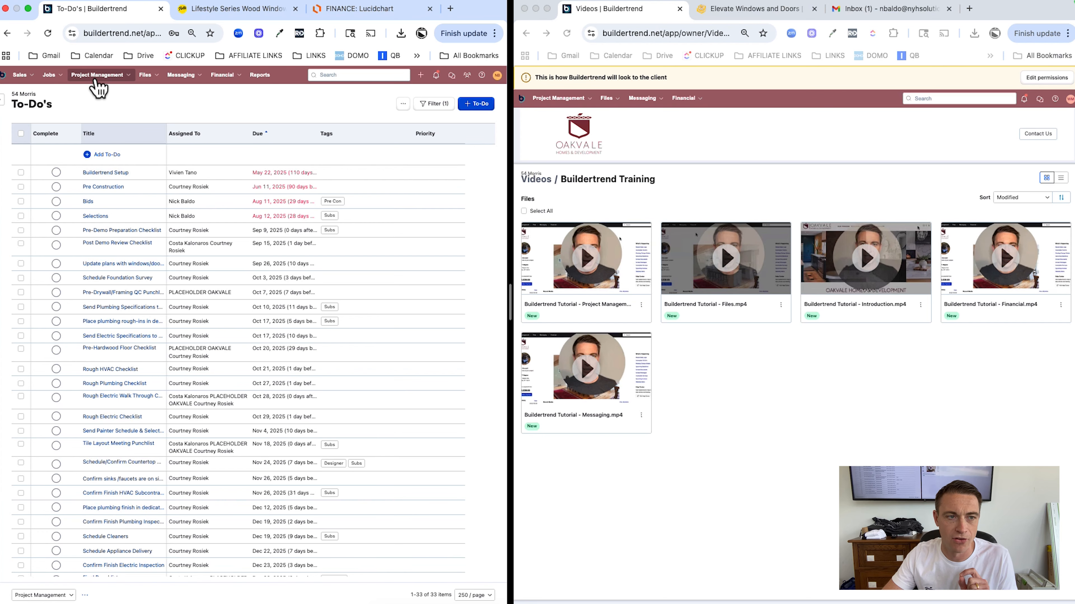
mouse_move(98, 87)
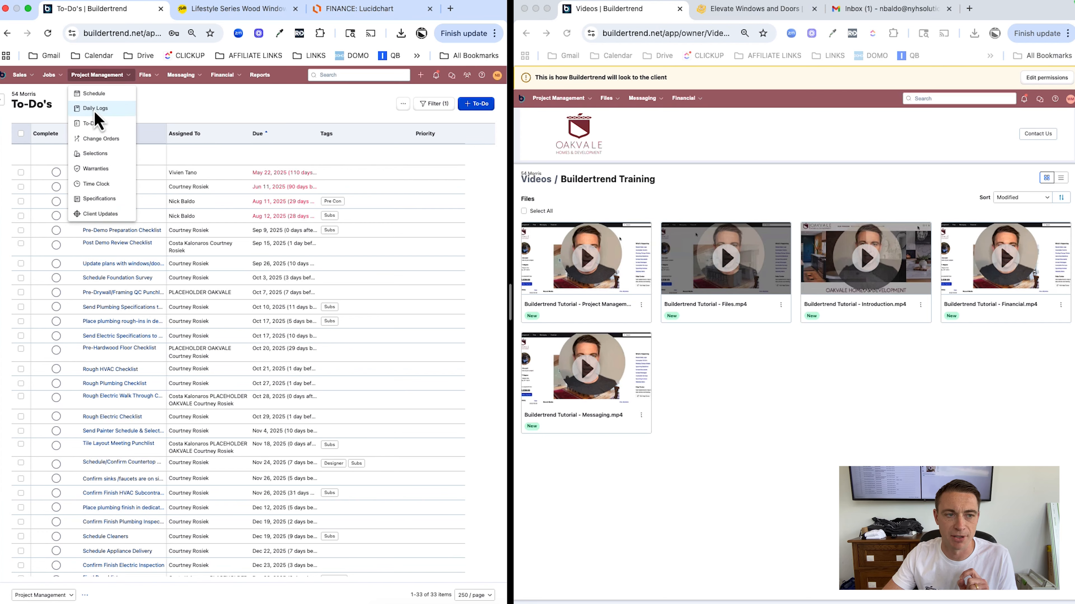
left_click(95, 111)
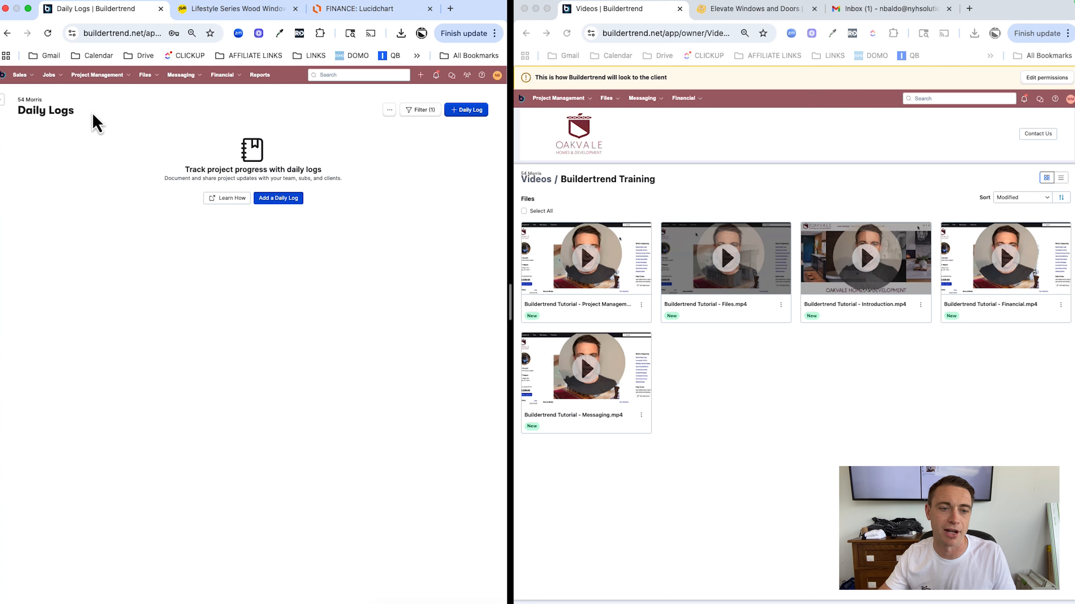
Write a welcome note in a new Fri Aug 29 daily log, keep Client permission, and publish
left_click(263, 199)
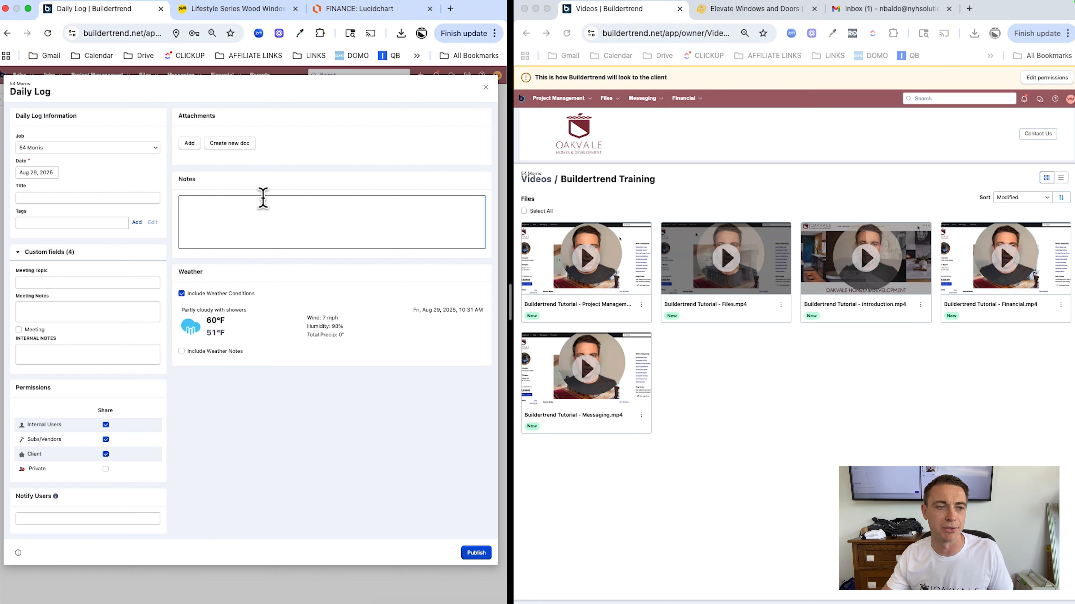
left_click(253, 208)
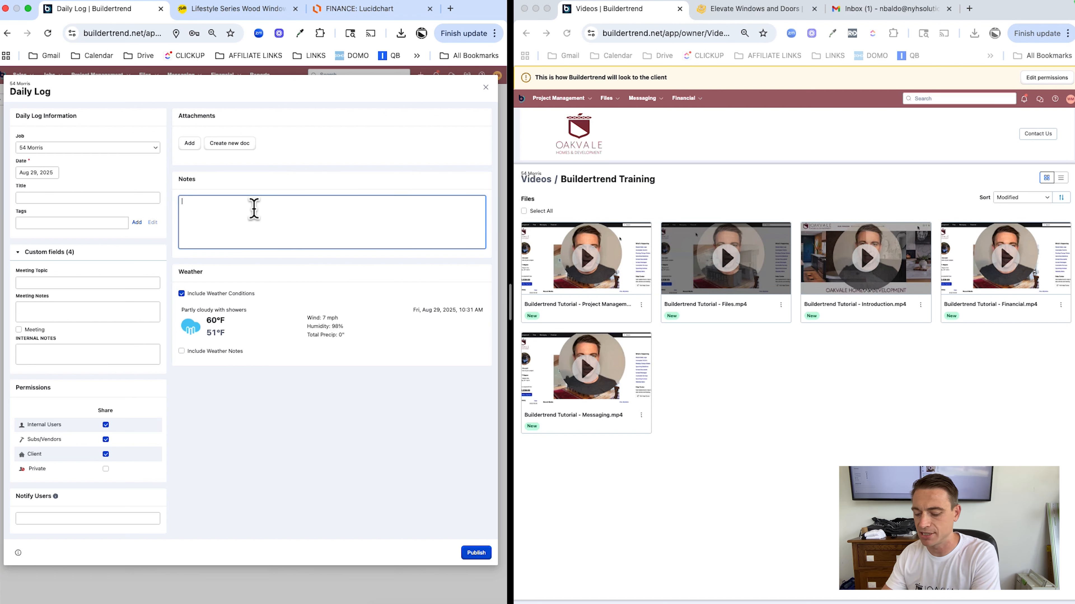
type("WELCOME TO BUILDERTREND!")
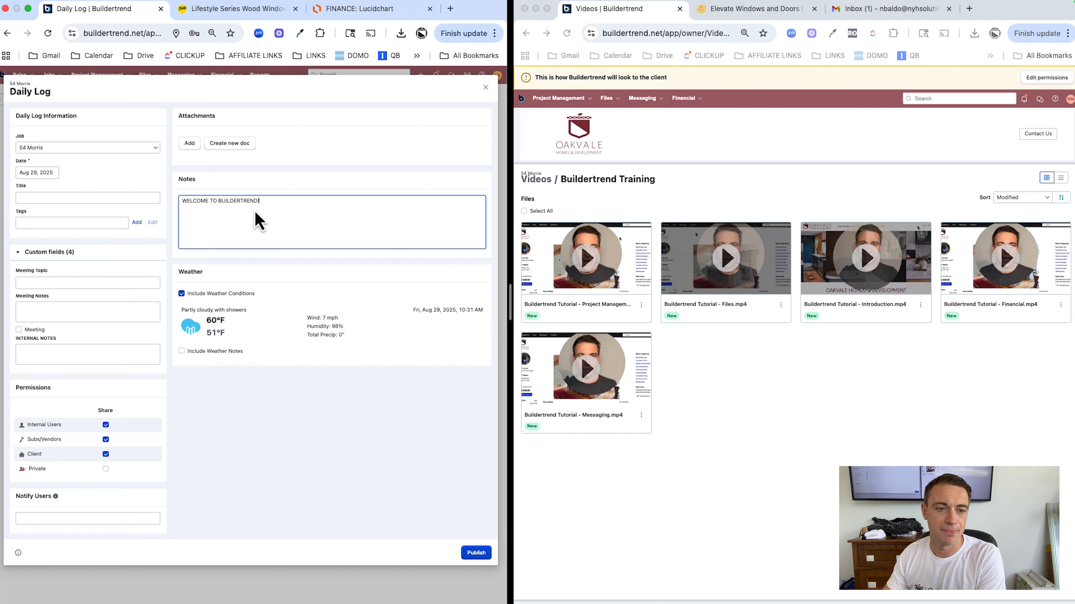
left_click(256, 213)
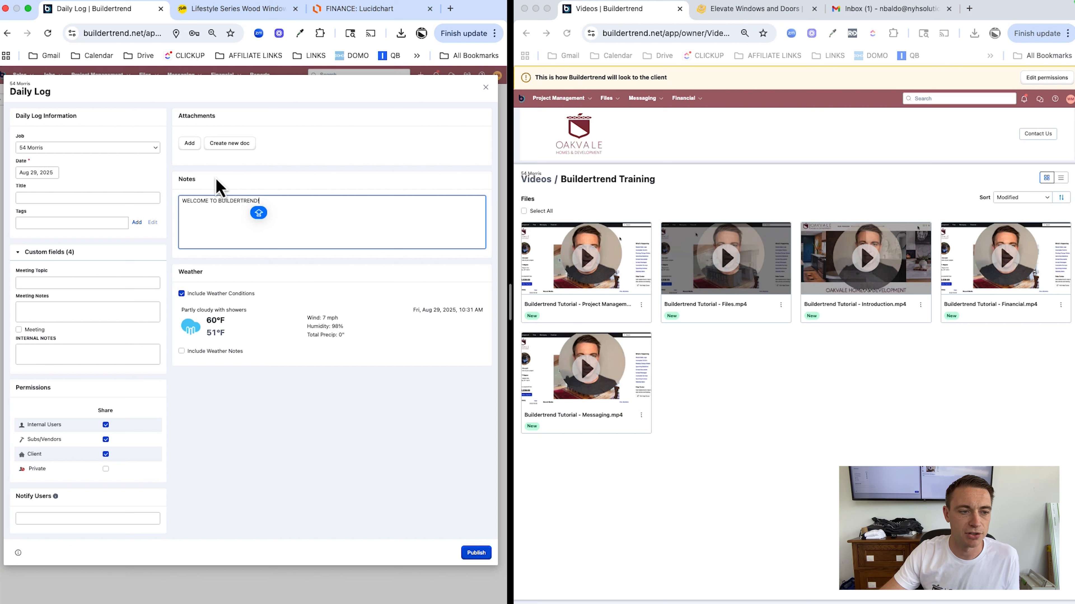
type("I'M SO GLAD YOU'RE HERE")
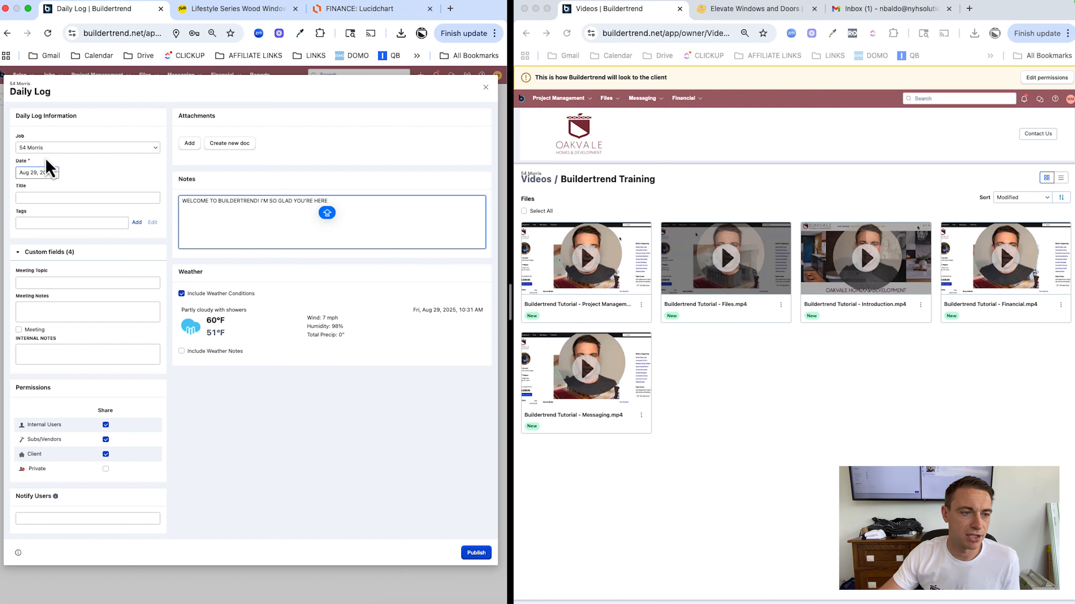
left_click(31, 173)
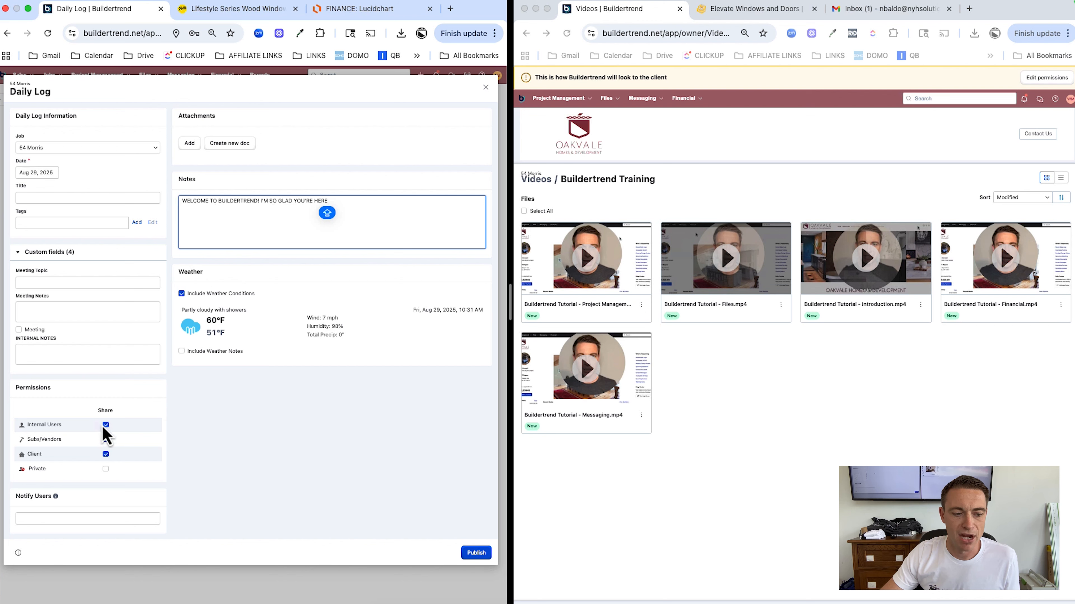
left_click(105, 454)
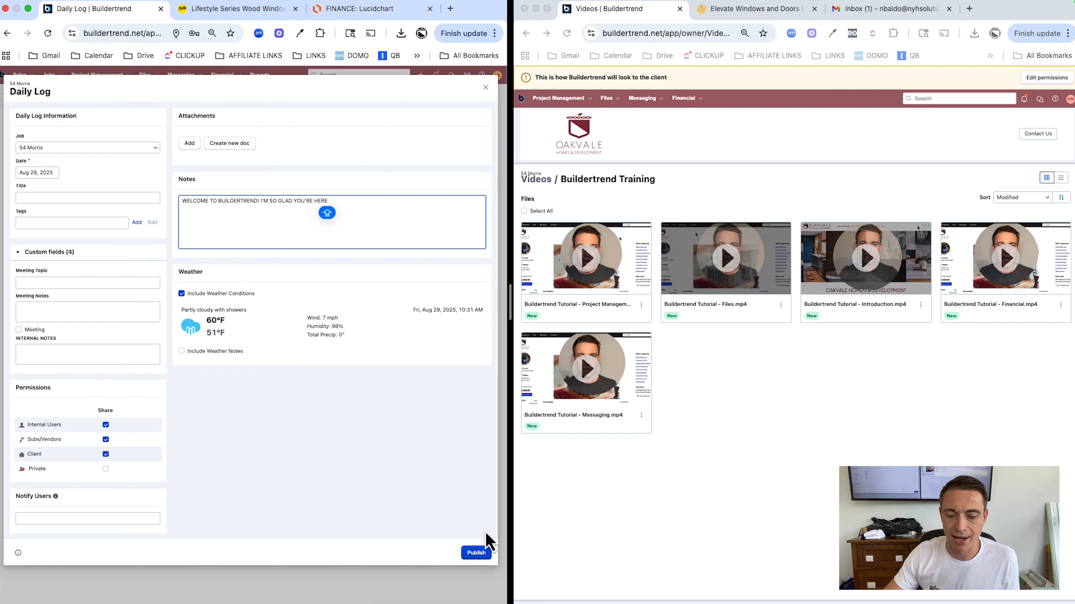
left_click(476, 552)
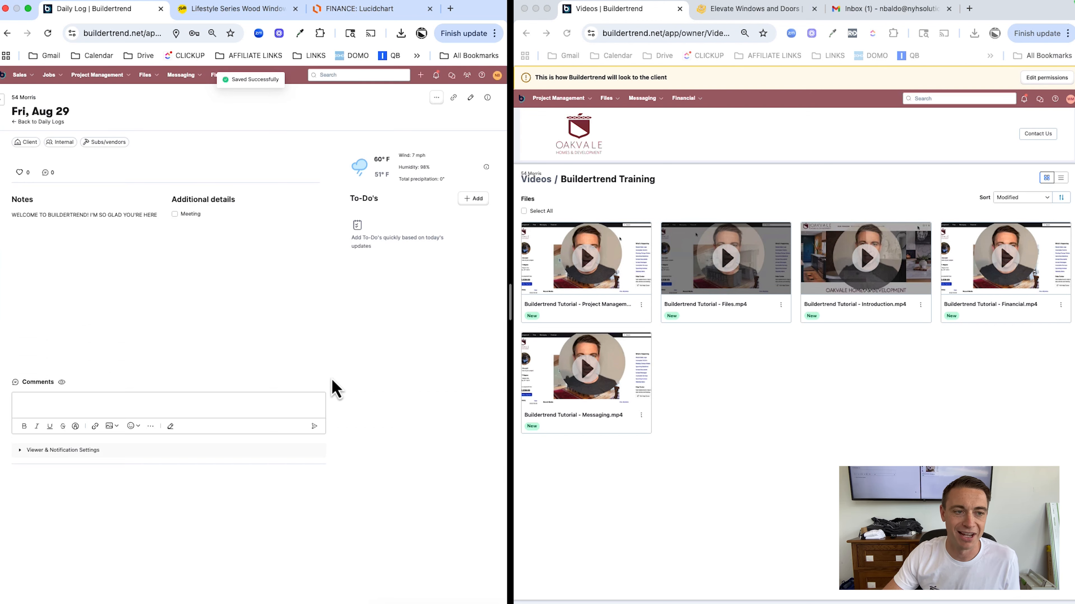